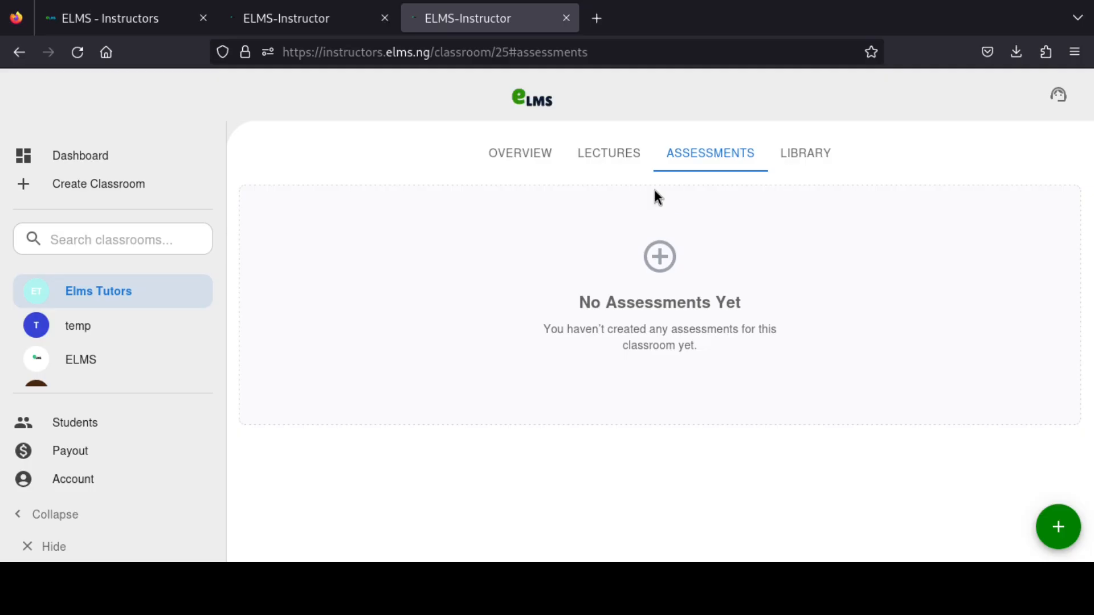
Start a new assessment in the classroom and title it "Indices - First Test"
click(654, 191)
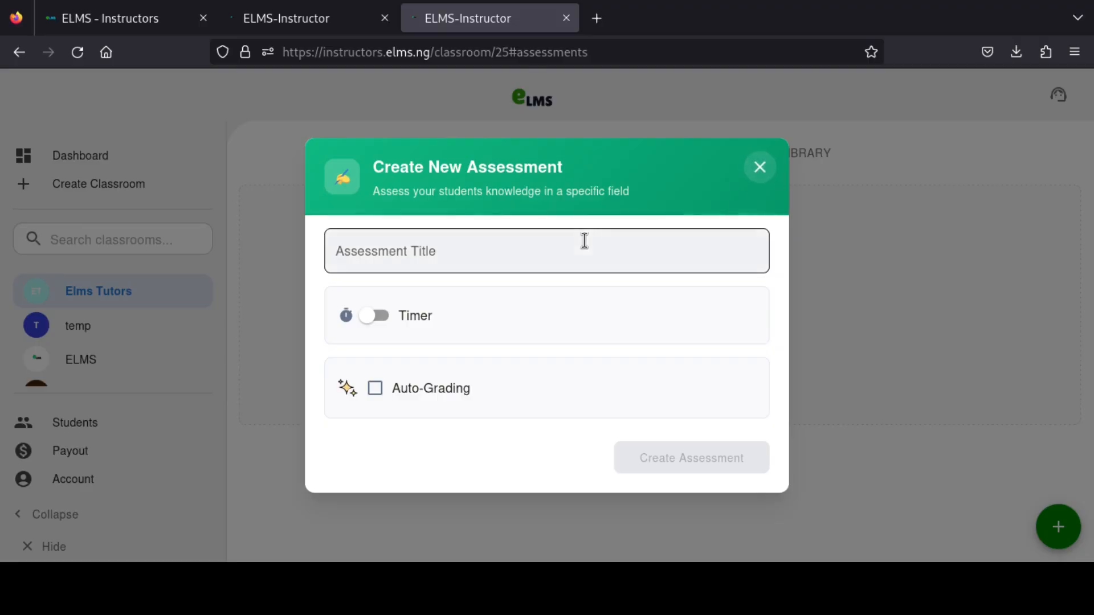
click(498, 248)
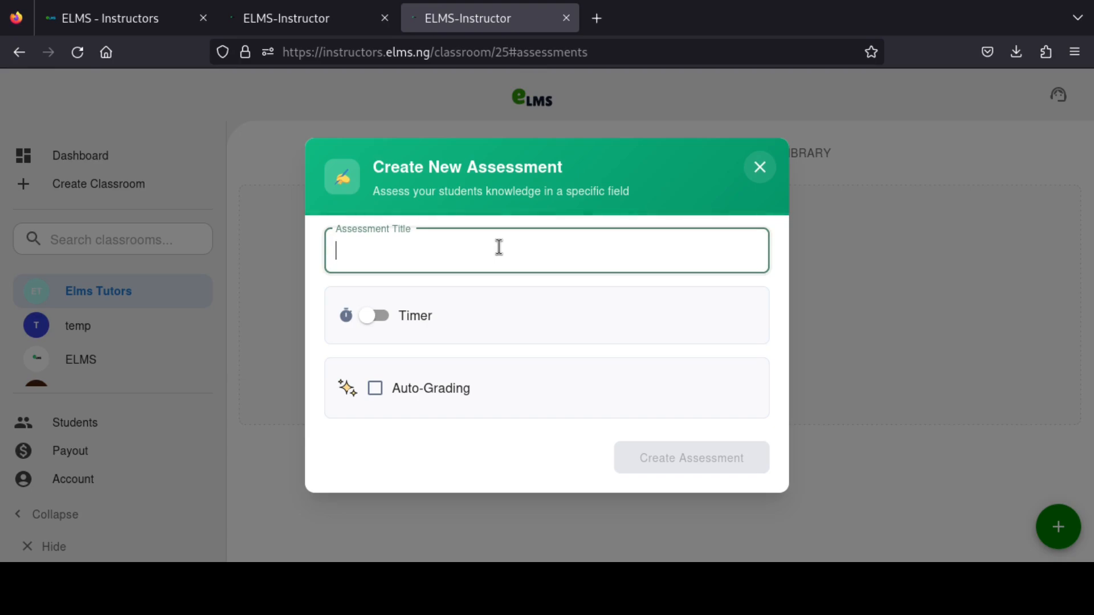
text(Indices)
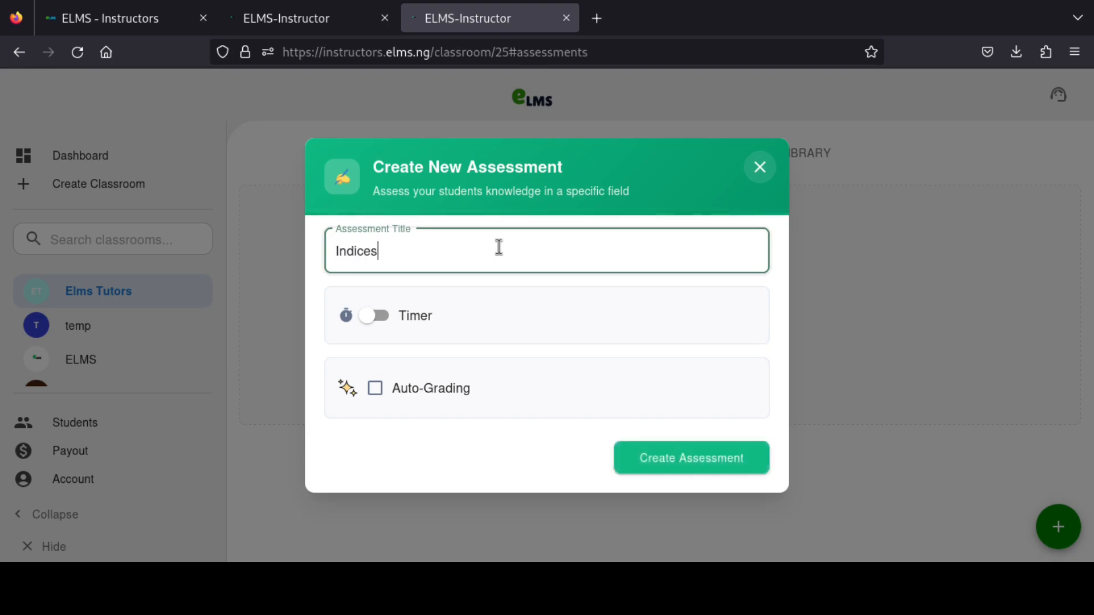
text( - First Test)
Try a 30-minute timer on the new assessment and switch the timer off again
click(380, 316)
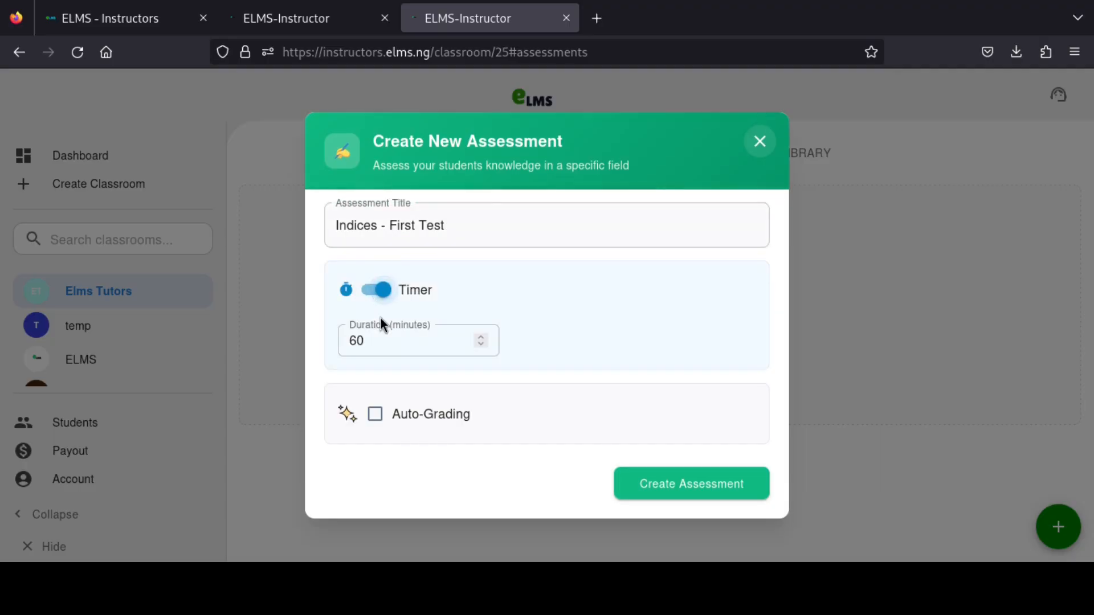
click(397, 337)
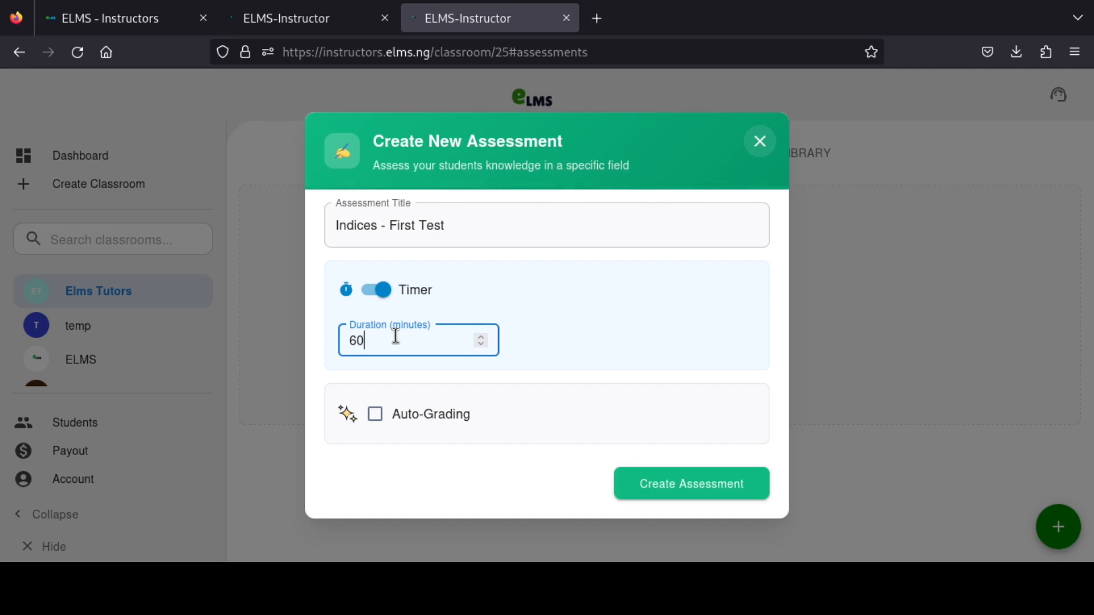
key(BackSpace)
key(BackSpace)
text(30)
click(380, 290)
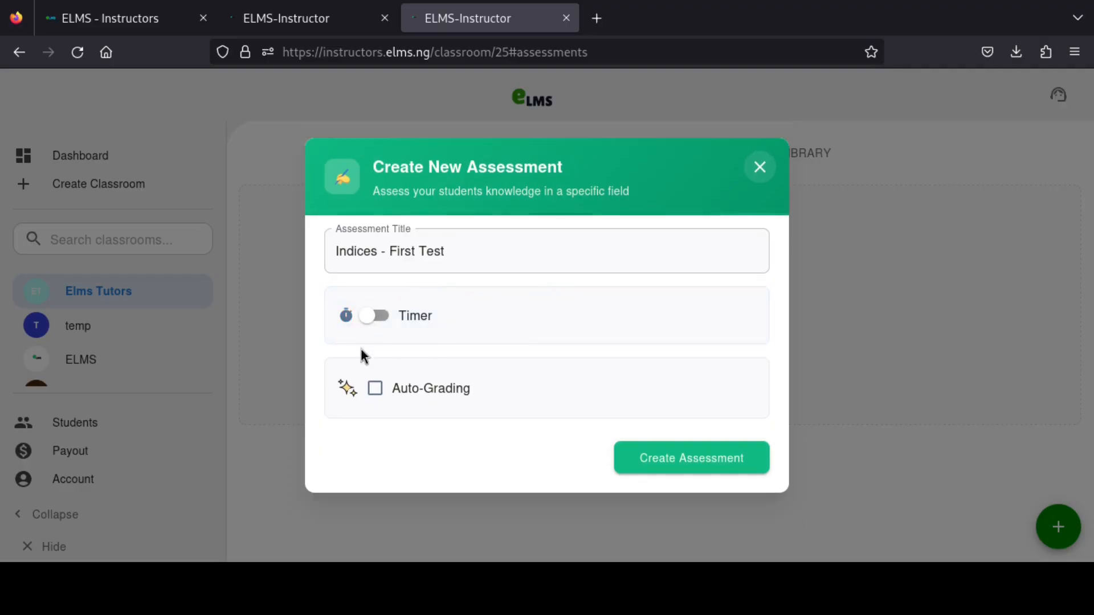
Enable auto-grading, create the assessment and close the creation dialog
click(374, 394)
click(730, 459)
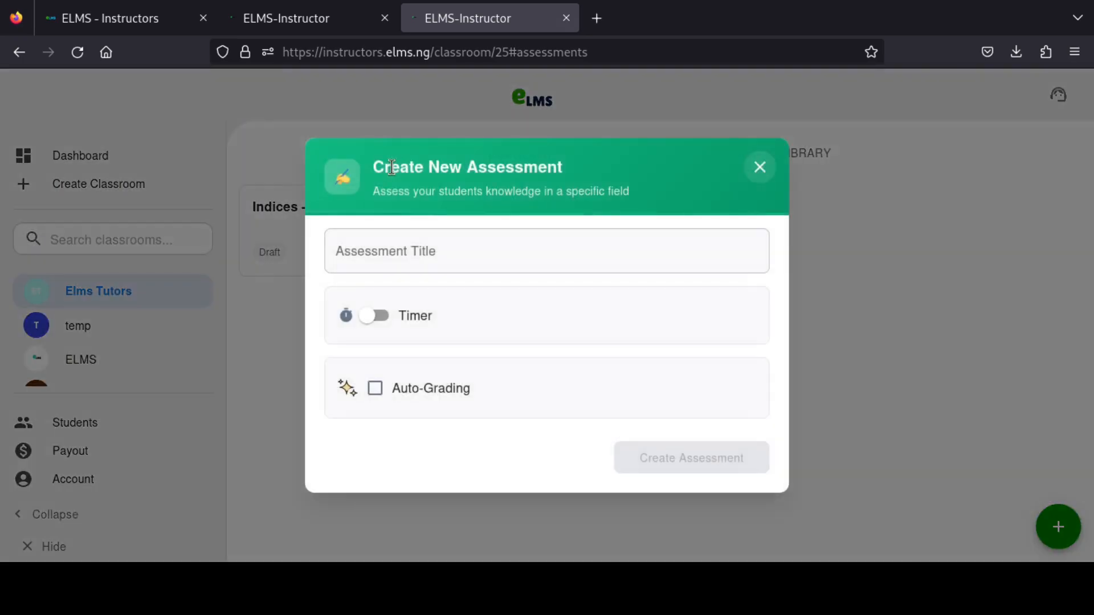
click(760, 166)
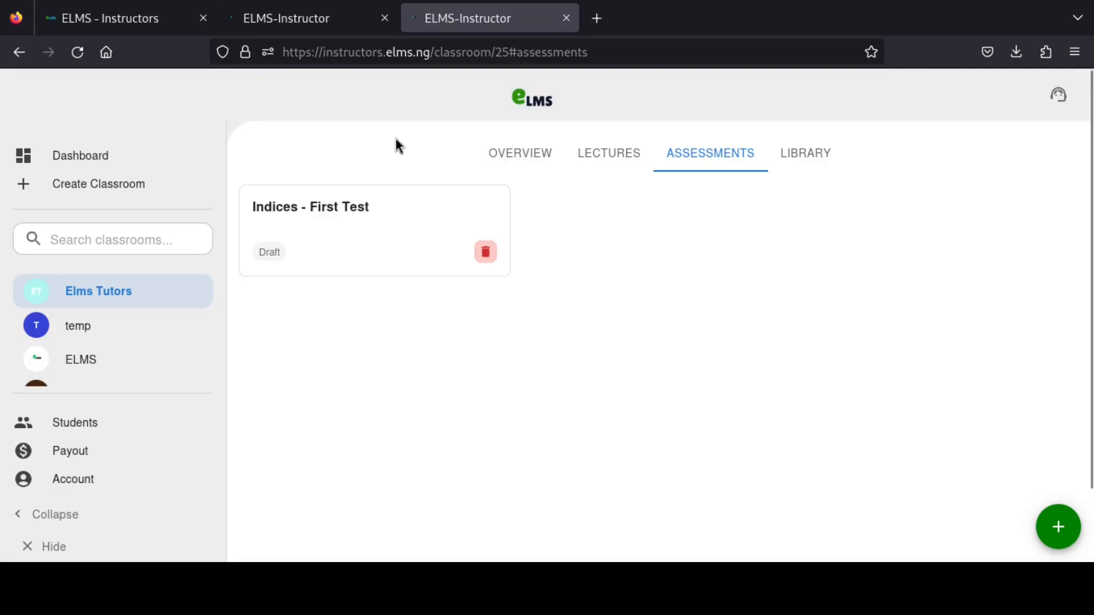
Open the "Indices - First Test" assessment and display its settings
click(349, 213)
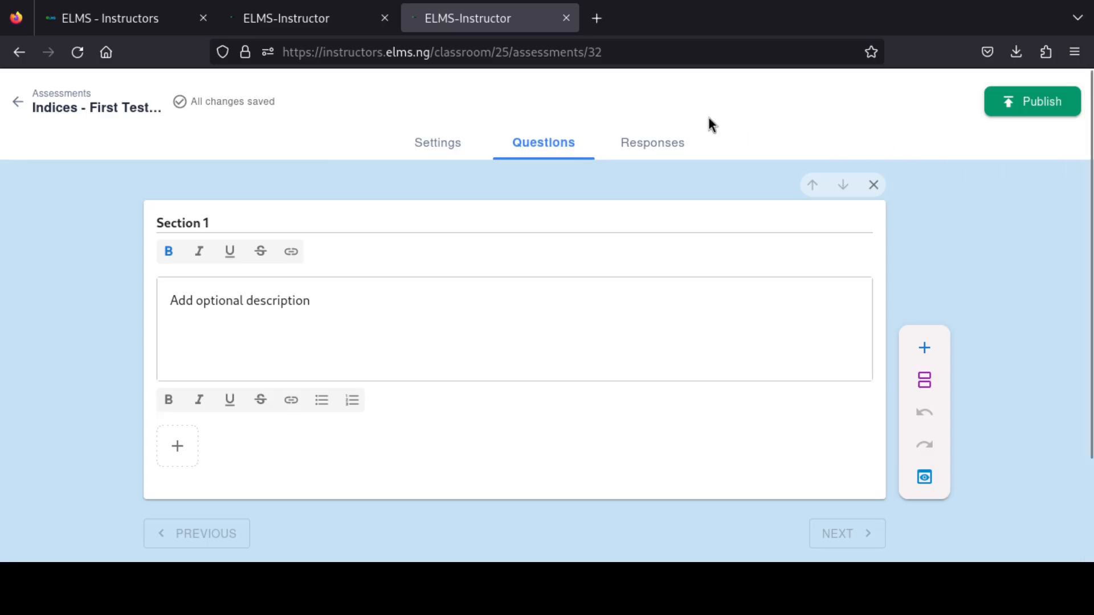
click(561, 142)
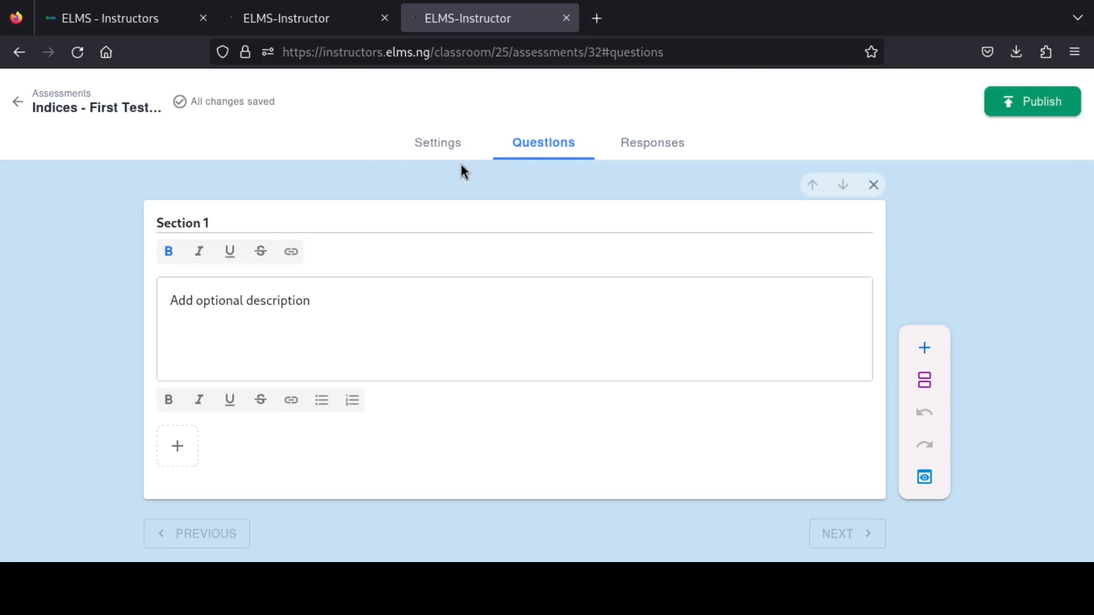
click(440, 145)
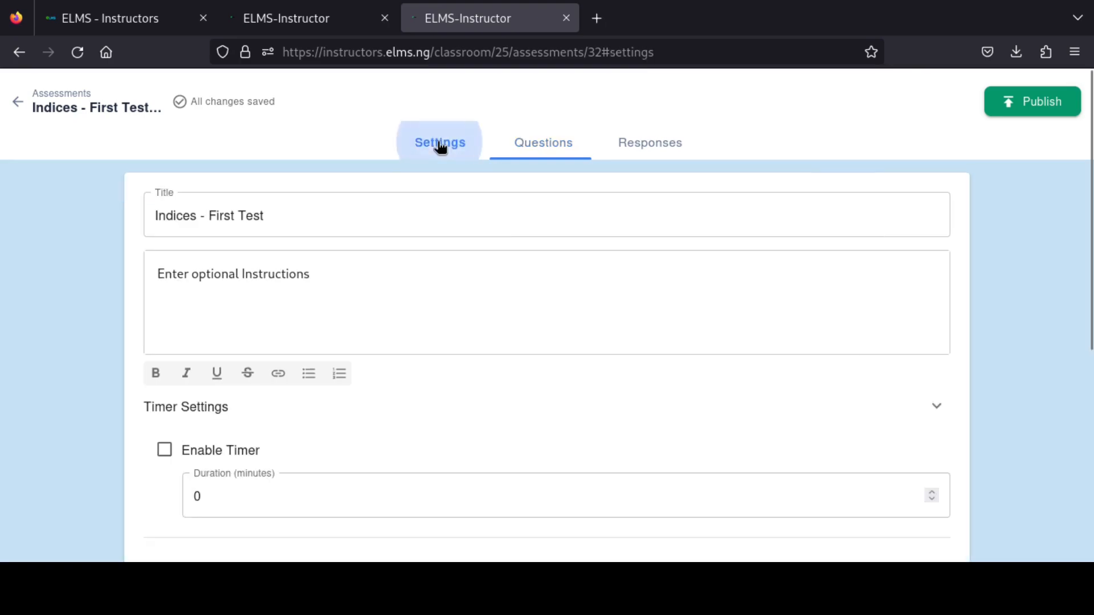
click(345, 207)
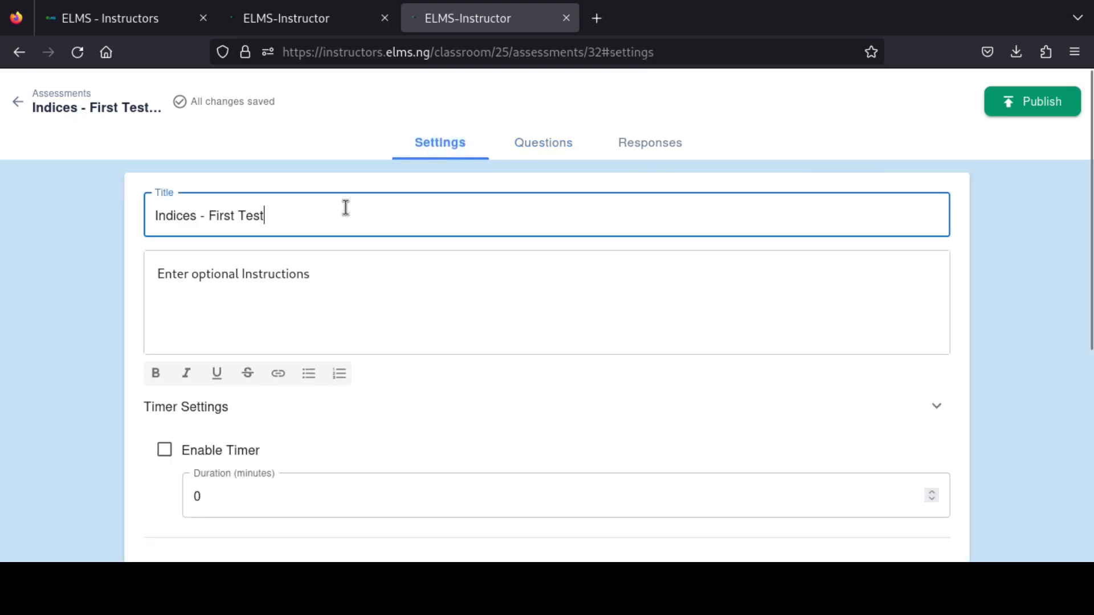
Replace the placeholder instructions with "This assessment can only be taken once; ensure you have stable internet connection and"
click(365, 280)
key(ctrl+a)
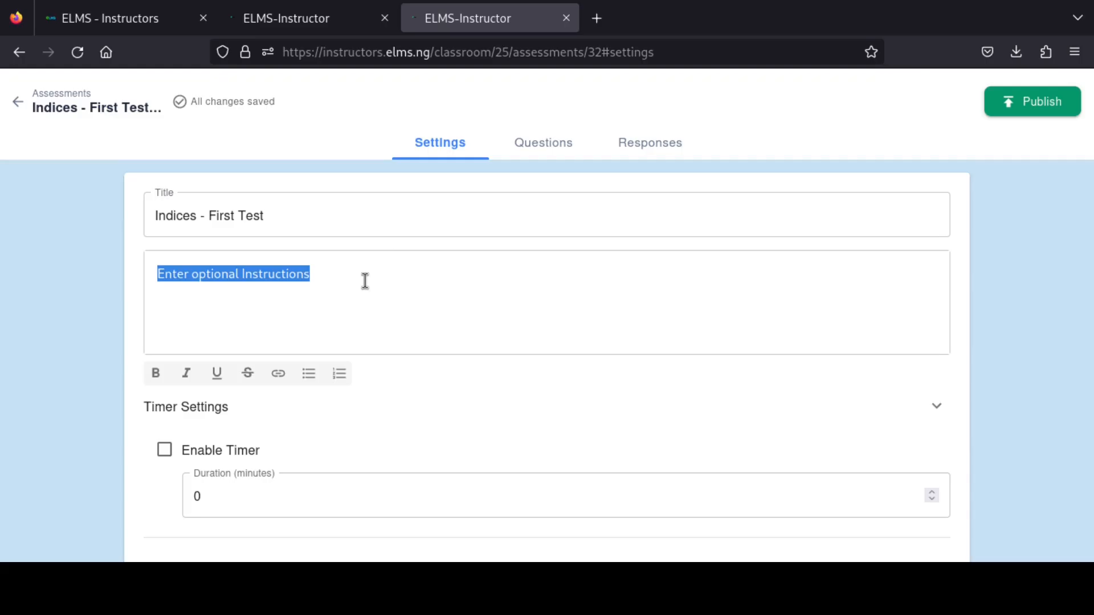
text(Thi)
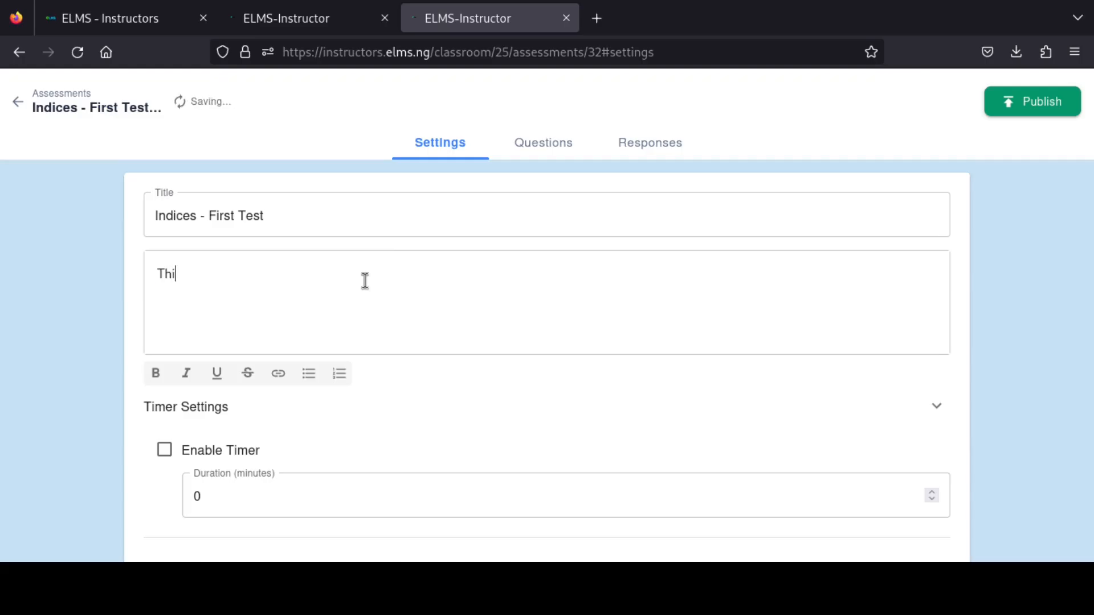
text(s assessment cab)
text( on)
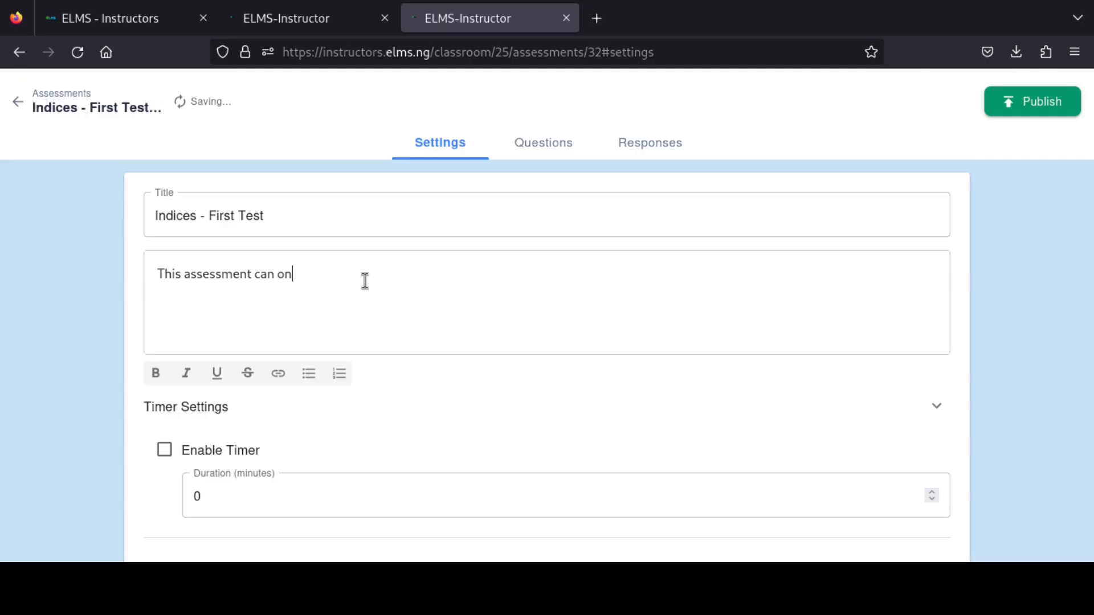
text(ly be taken once; ensure you )
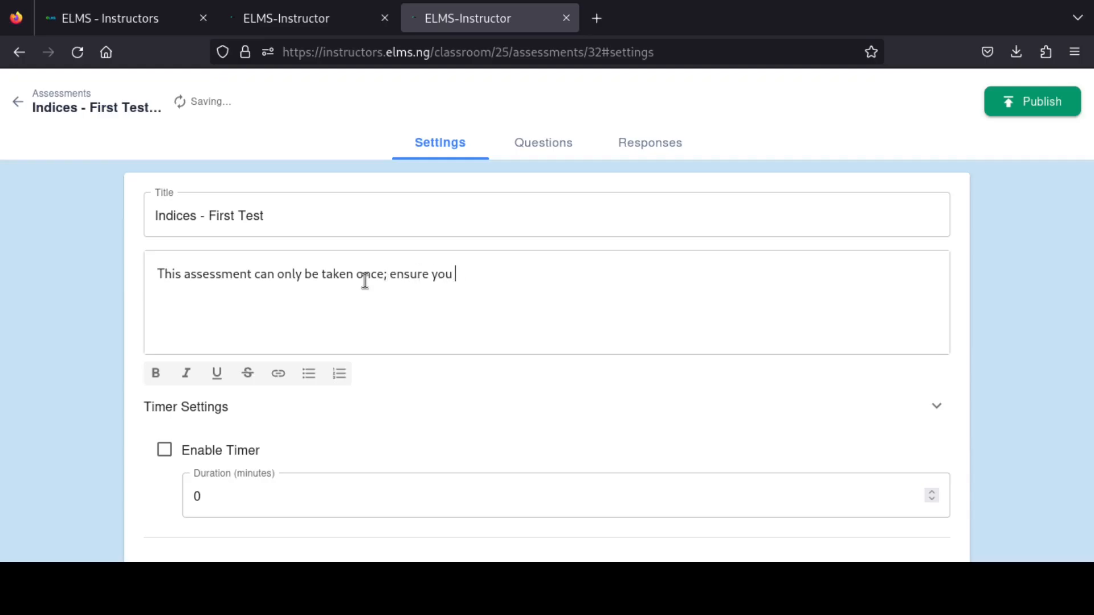
text(have stable interner)
key(BackSpace)
key(BackSpace)
text(t)
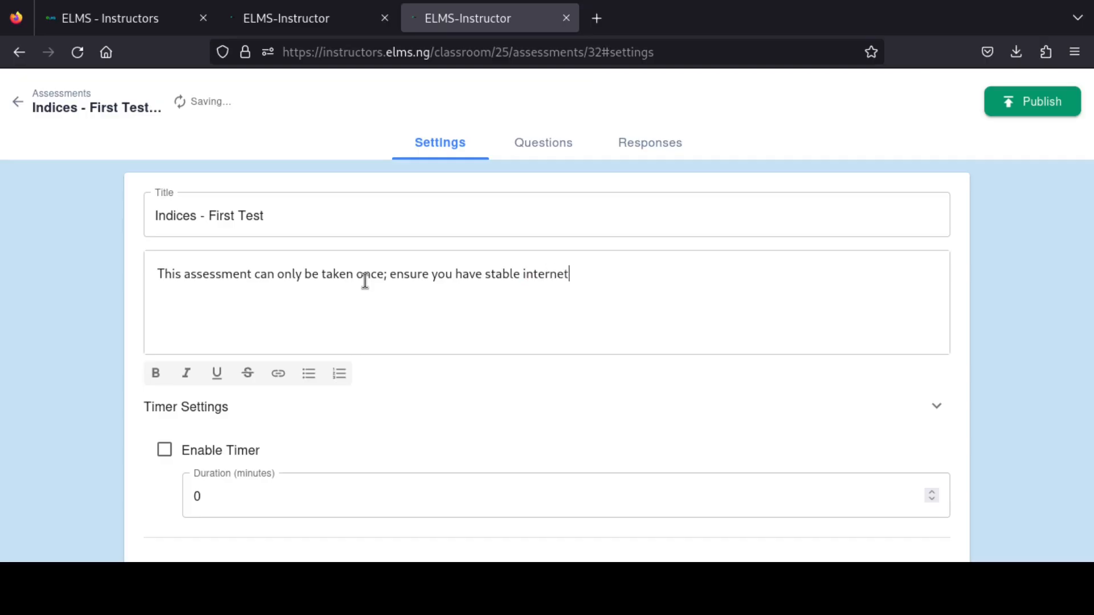
text( connection and o)
key(BackSpace)
text(do no)
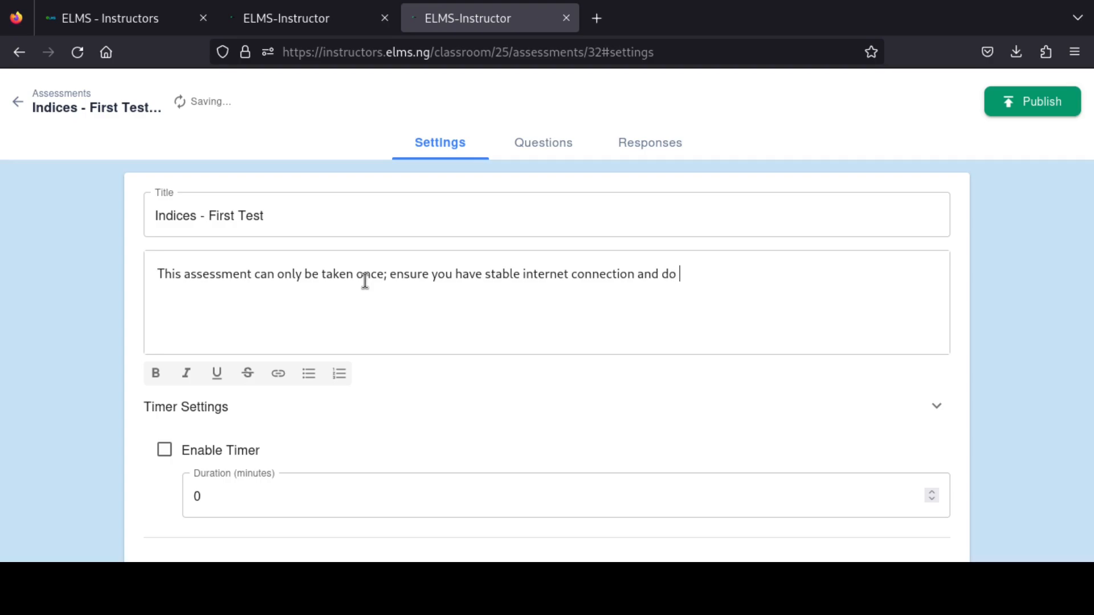
key(BackSpace)
key(BackSpace)
key(BackSpace)
Continue the instructions with "DO not exit your browser after you start this assessment because your time will always keep ticking."
text(DO not )
text(le)
key(BackSpace)
key(BackSpace)
text(exit your bri)
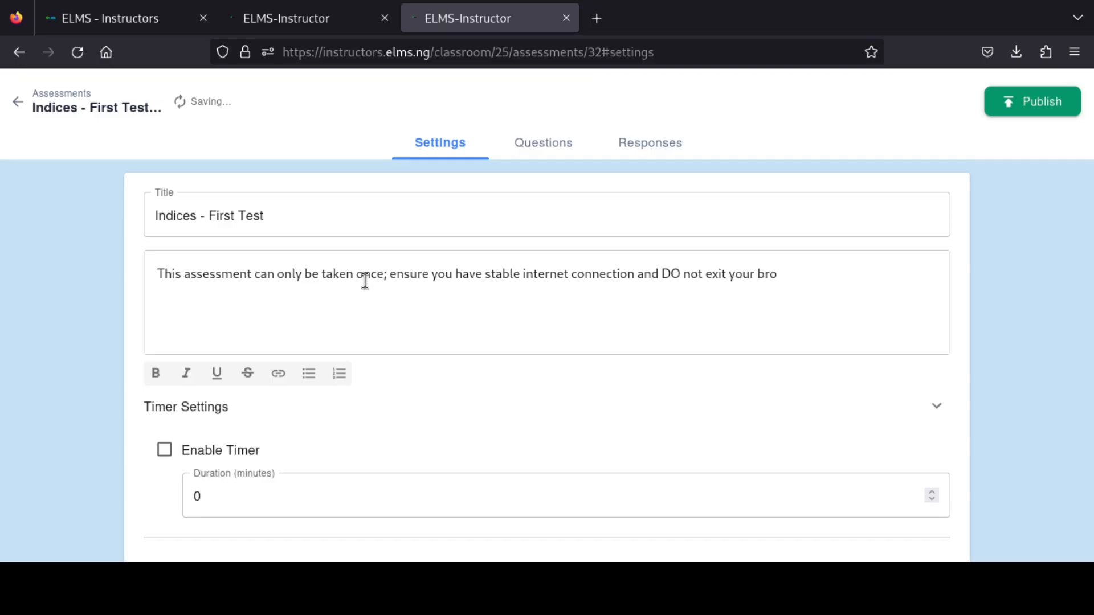
text(wser after you sta)
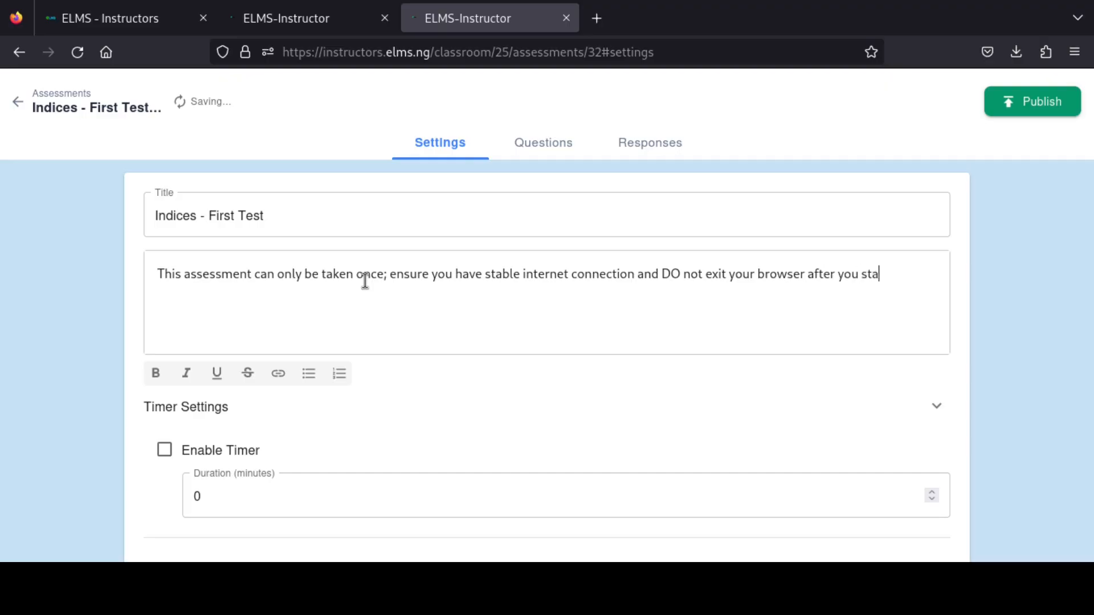
text(rt this assessment be)
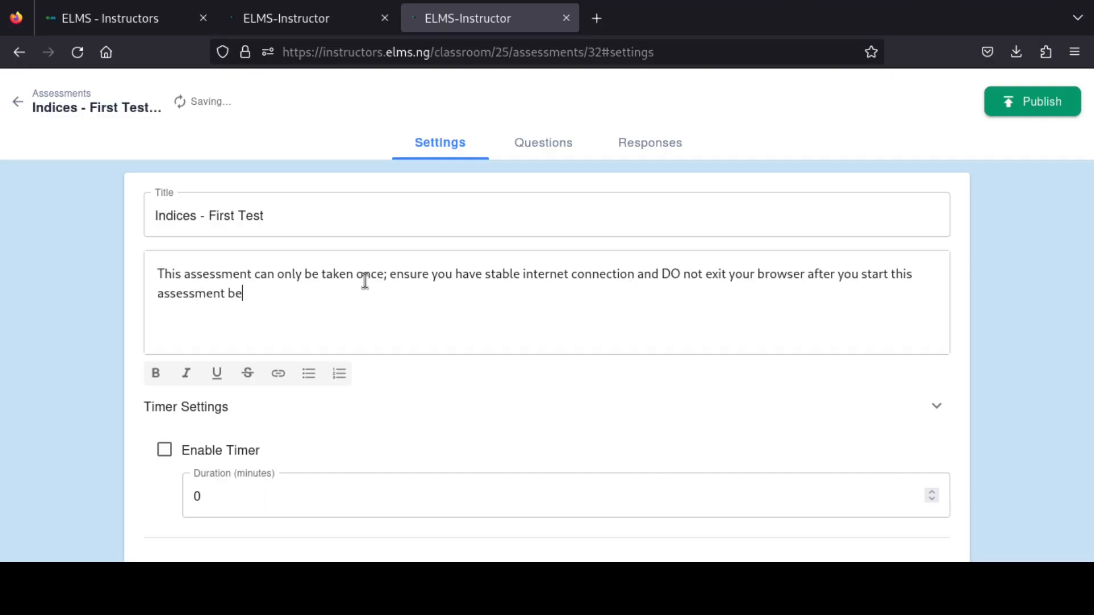
text(cause your)
key(BackSpace)
text(r ru)
key(BackSpace)
key(BackSpace)
text(time will )
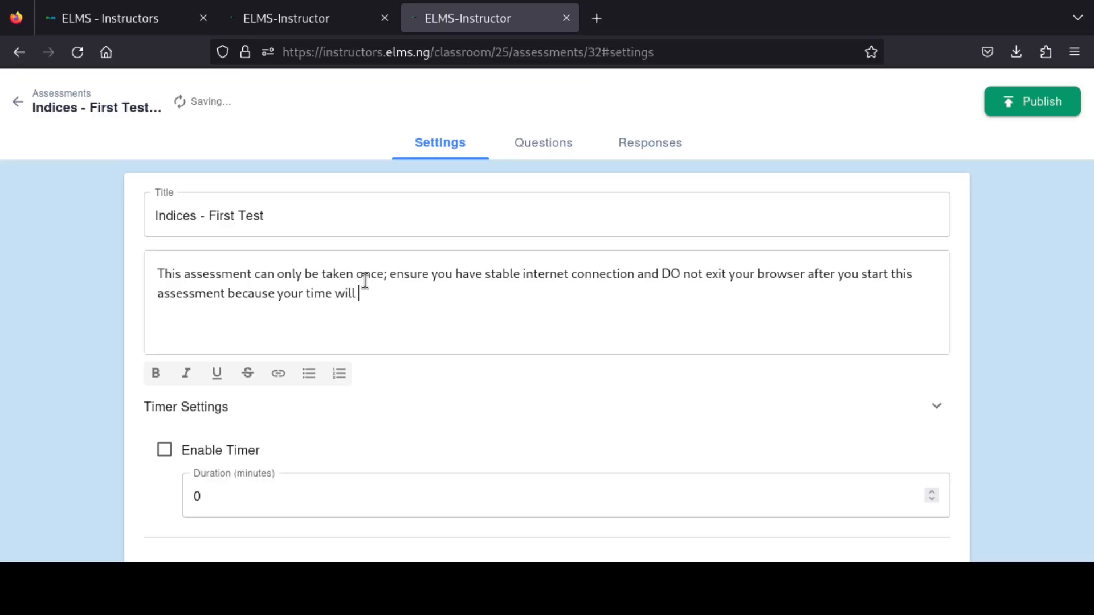
text(always keep ticking.)
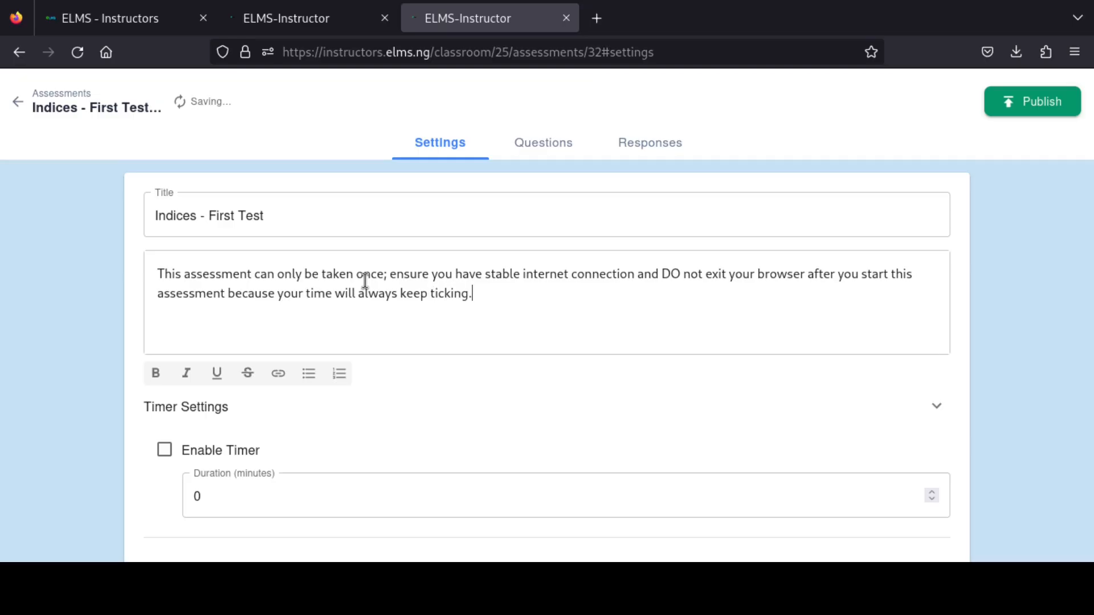
Split the instructions after "once" with a full stop and a blank line, starting the second paragraph with "Ensure"
key(Up)
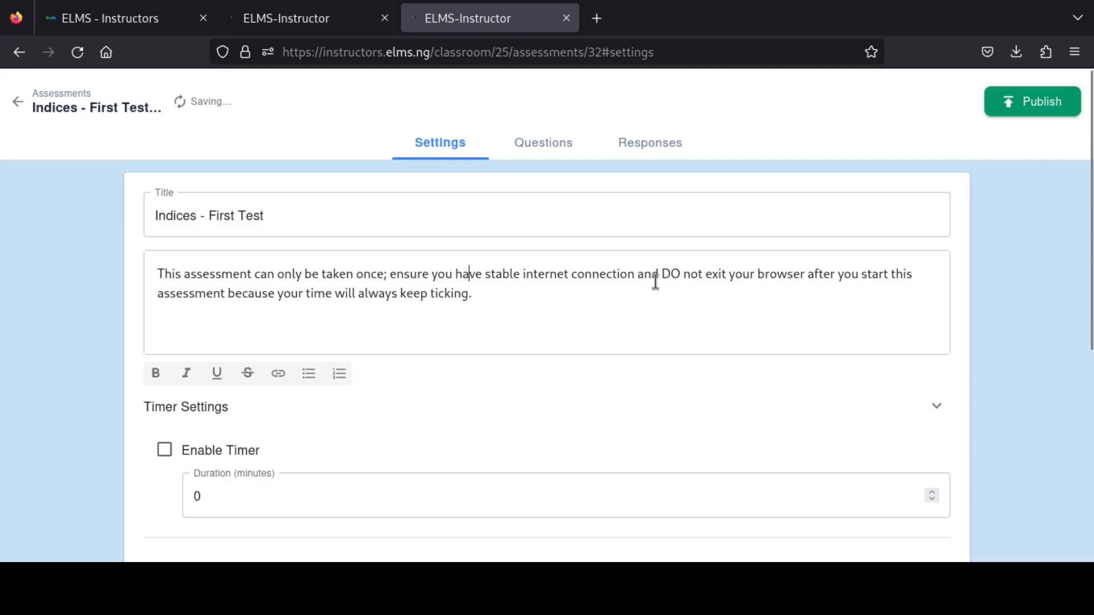
click(391, 270)
key(BackSpace)
key(BackSpace)
text(.)
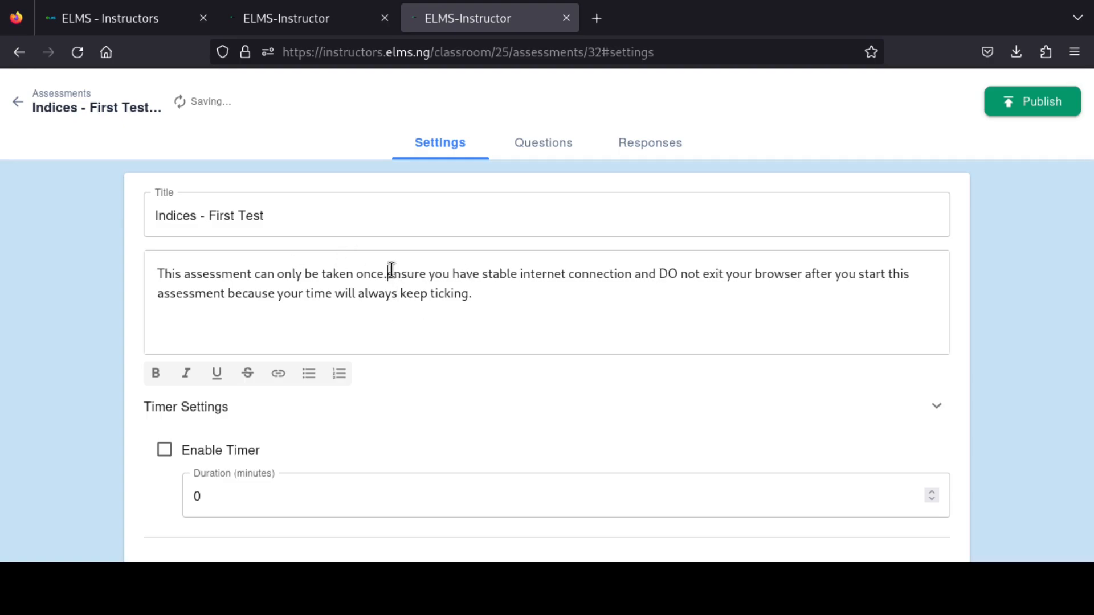
key(Return)
key(Return)
key(BackSpace)
text(W)
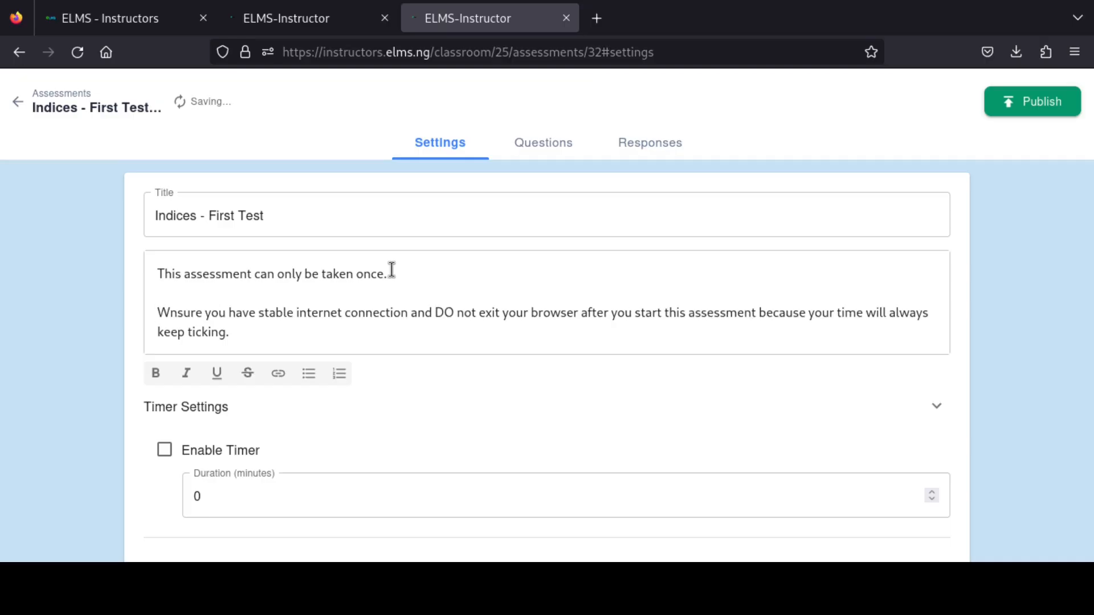
key(BackSpace)
text(E)
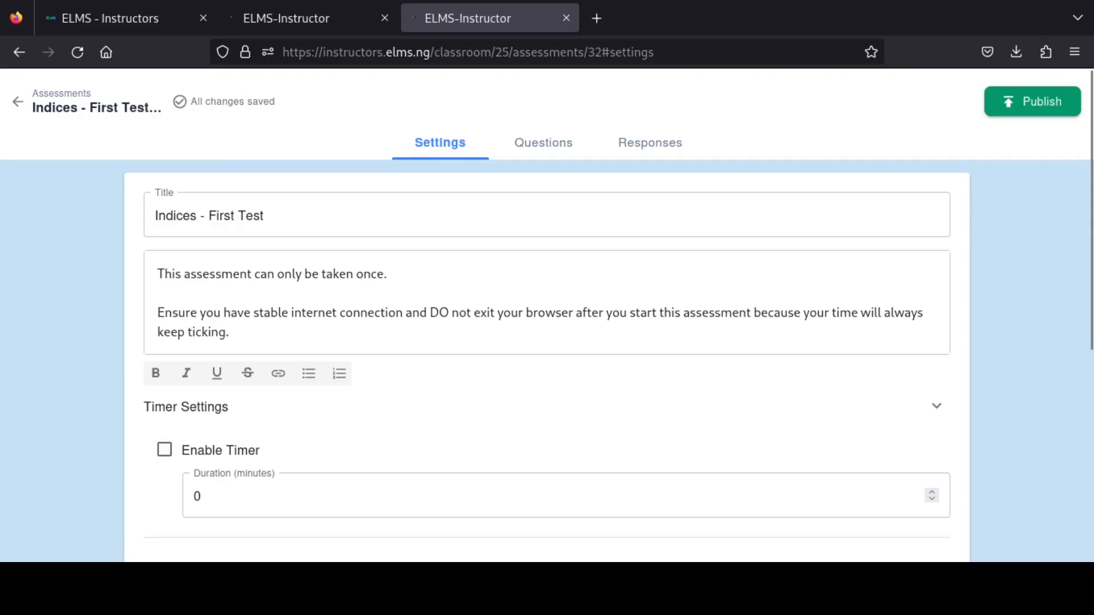
Try enabling the timer in the assessment settings and disable it again
scroll(1089, 253, down, 3)
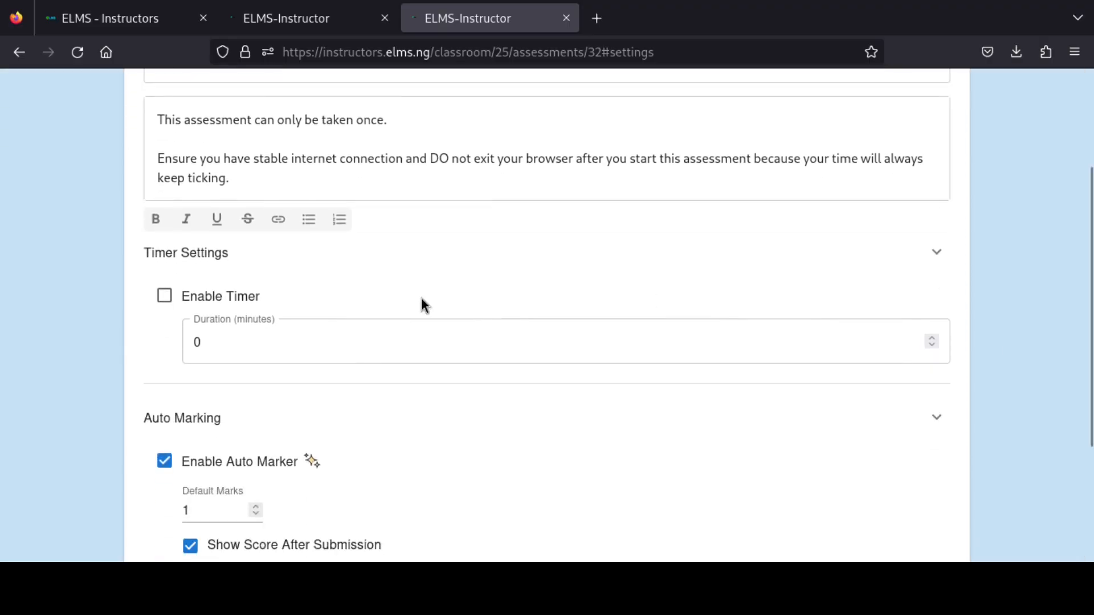
click(168, 294)
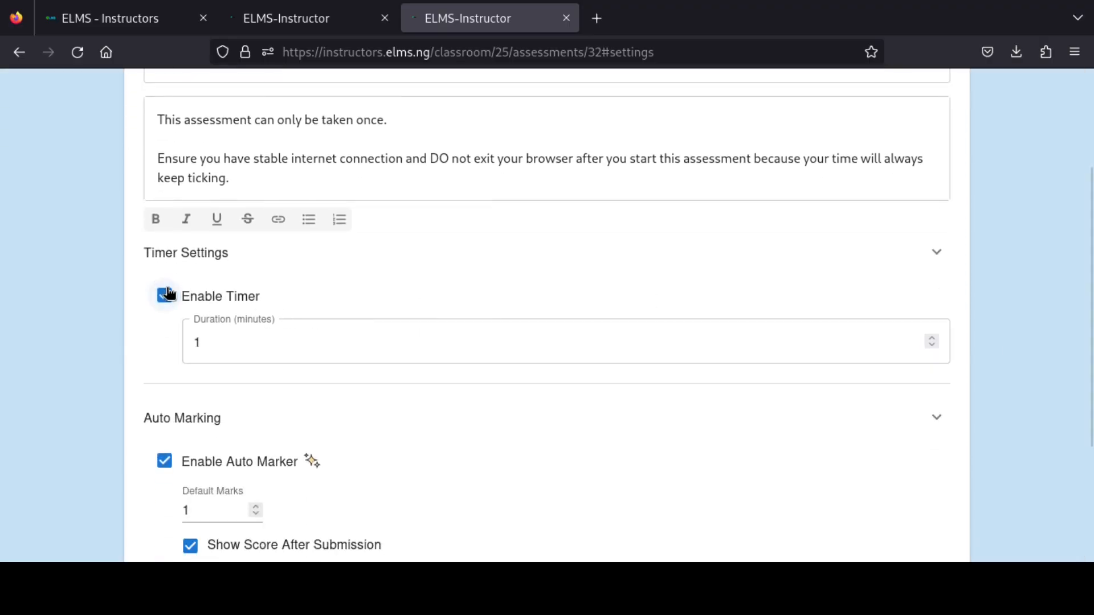
click(168, 294)
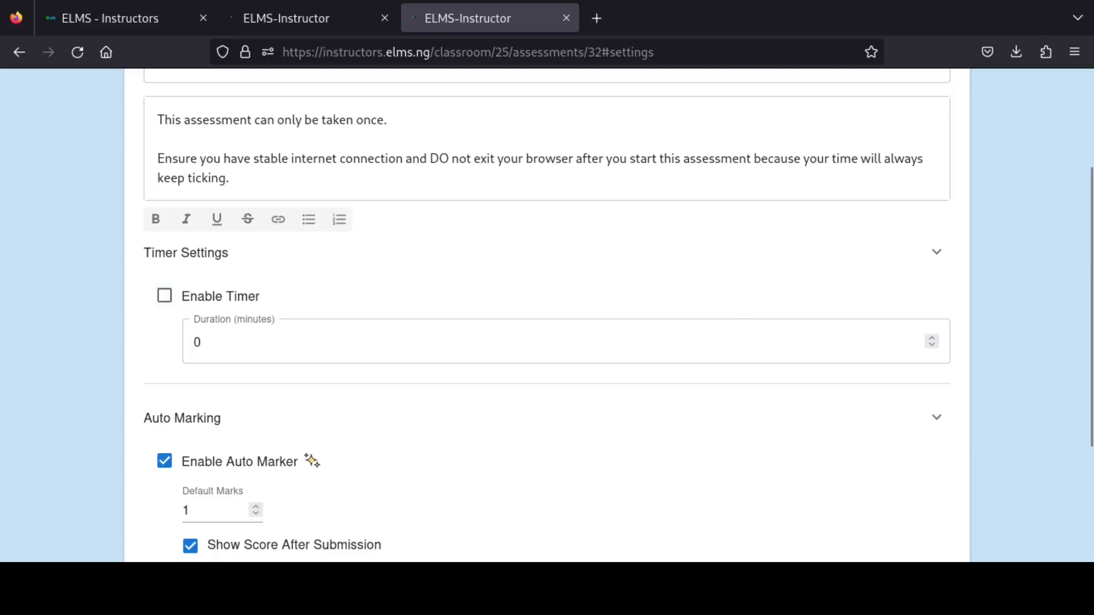
Enable shuffling of questions per section and return to the assessment's questions
scroll(1089, 308, down, 3)
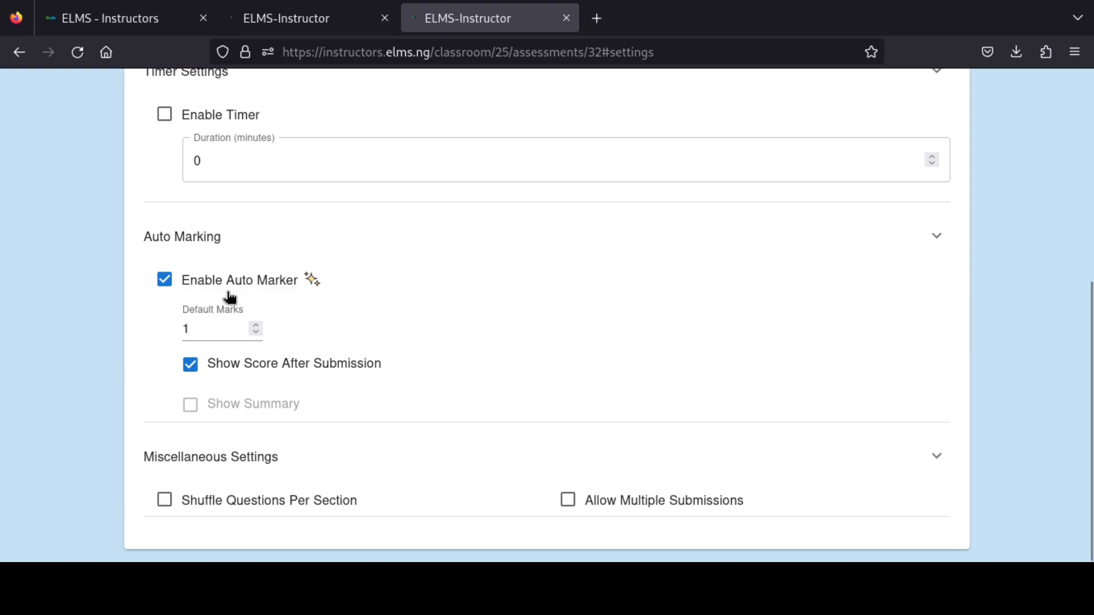
click(221, 322)
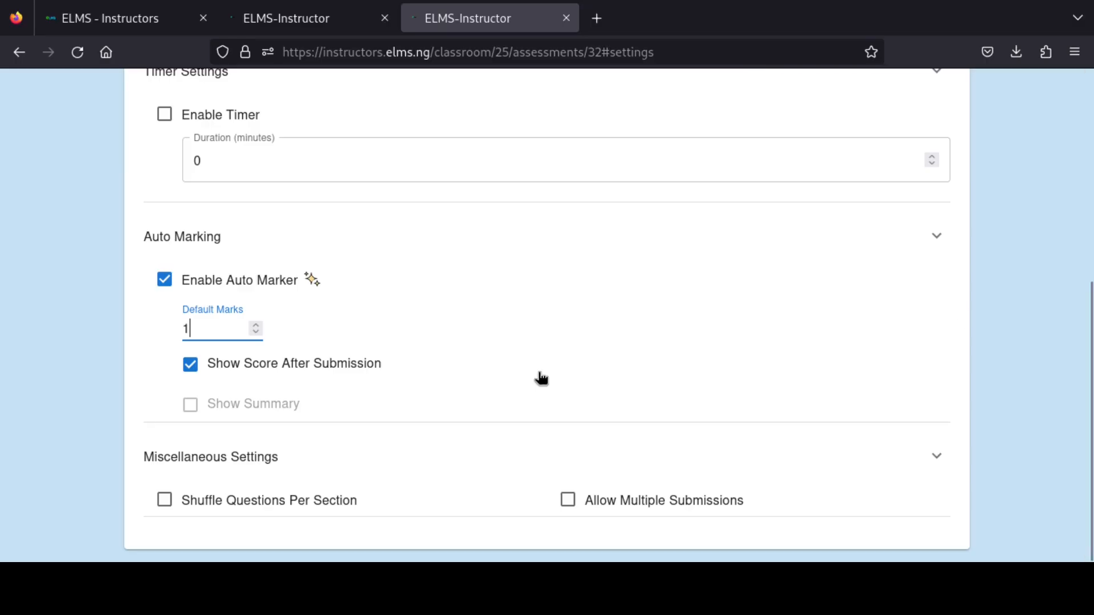
click(165, 499)
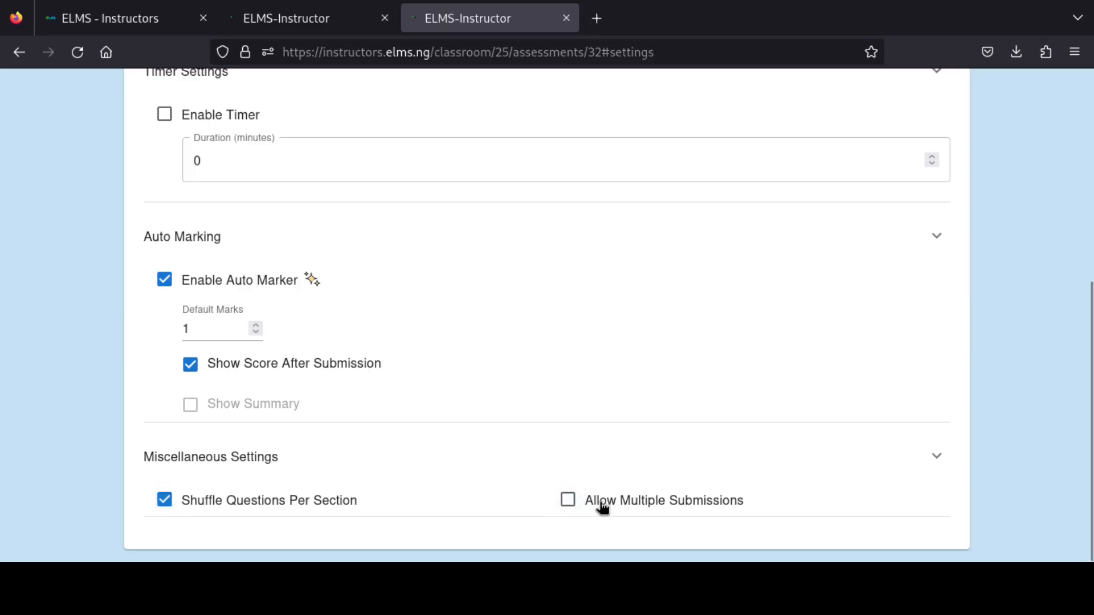
drag(1091, 412, 1084, 164)
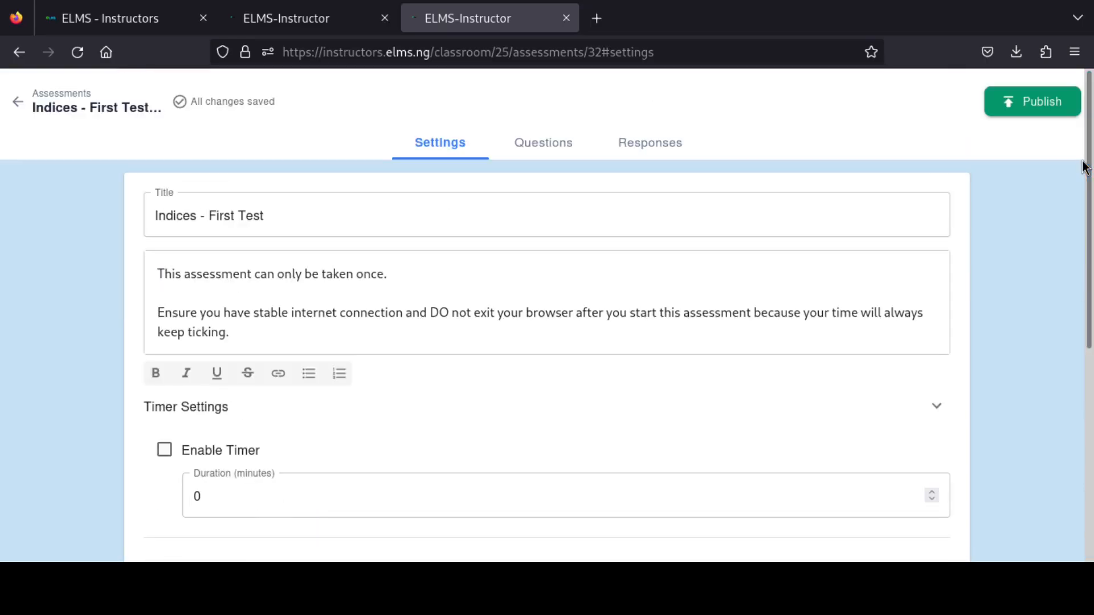
click(551, 147)
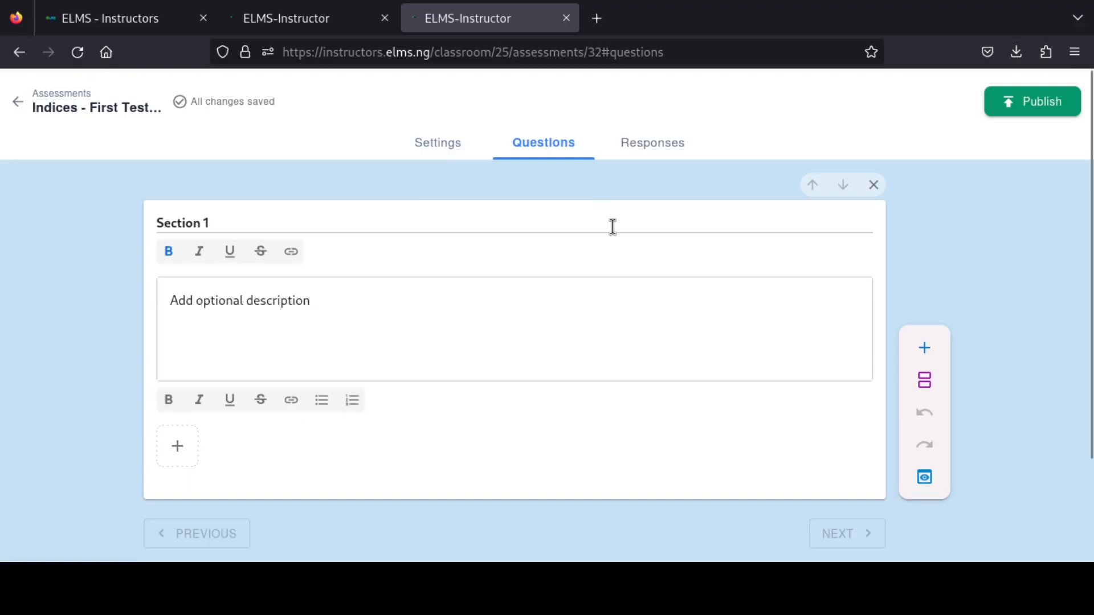
click(919, 348)
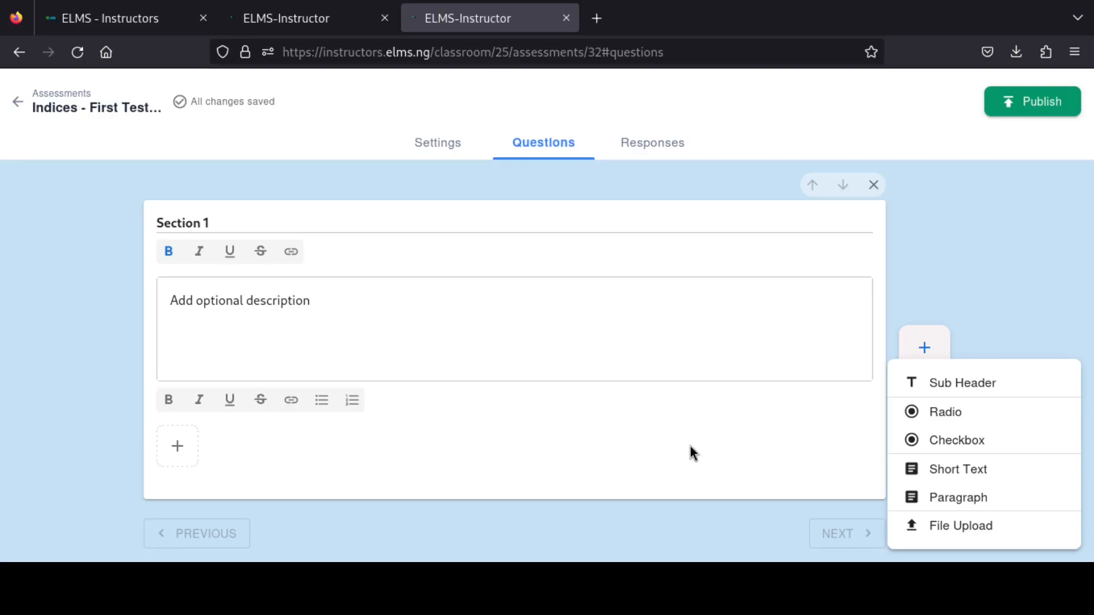
click(661, 430)
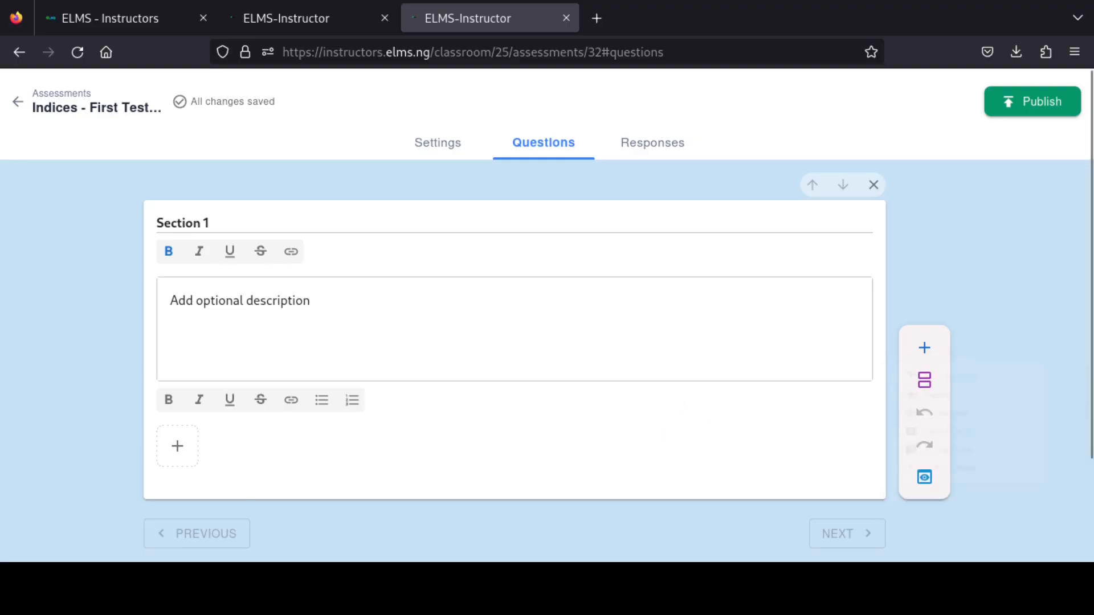
scroll(1086, 353, down, 2)
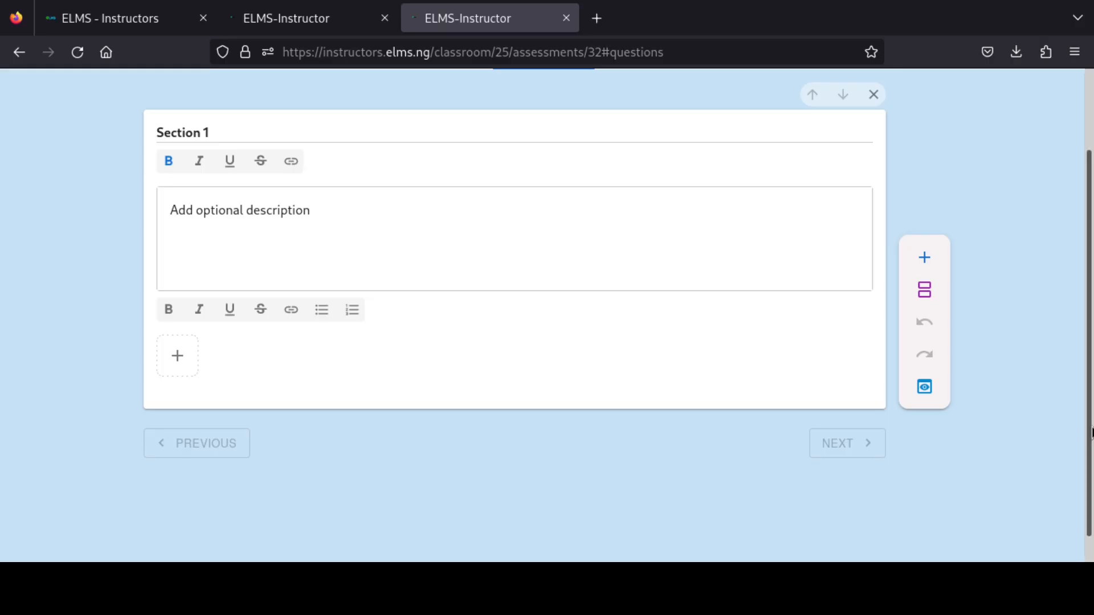
scroll(1087, 264, up, 2)
scroll(1089, 475, down, 3)
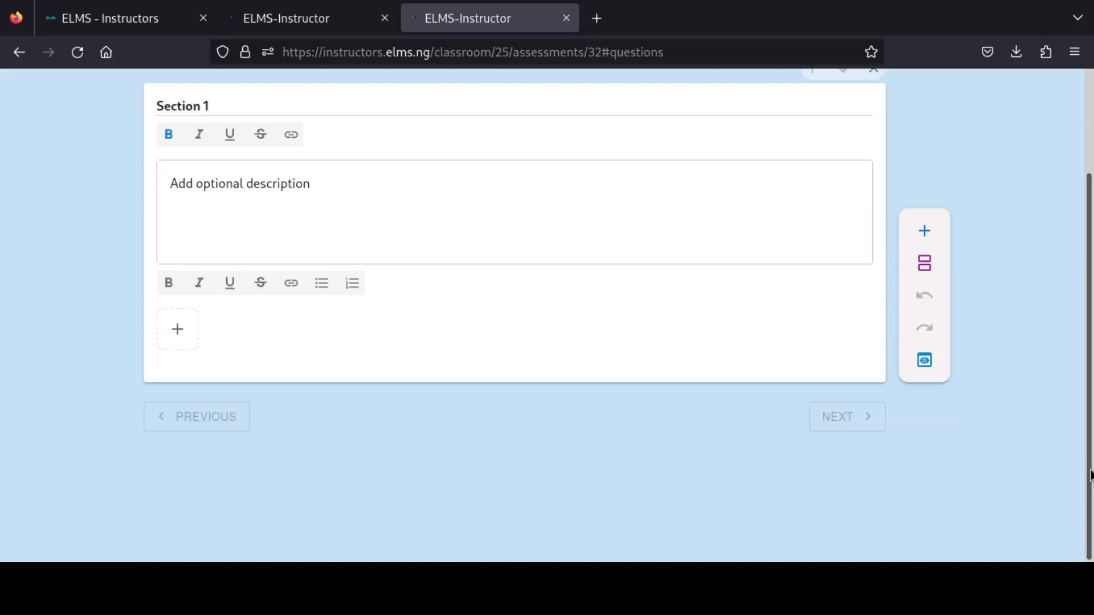
scroll(863, 483, up, 3)
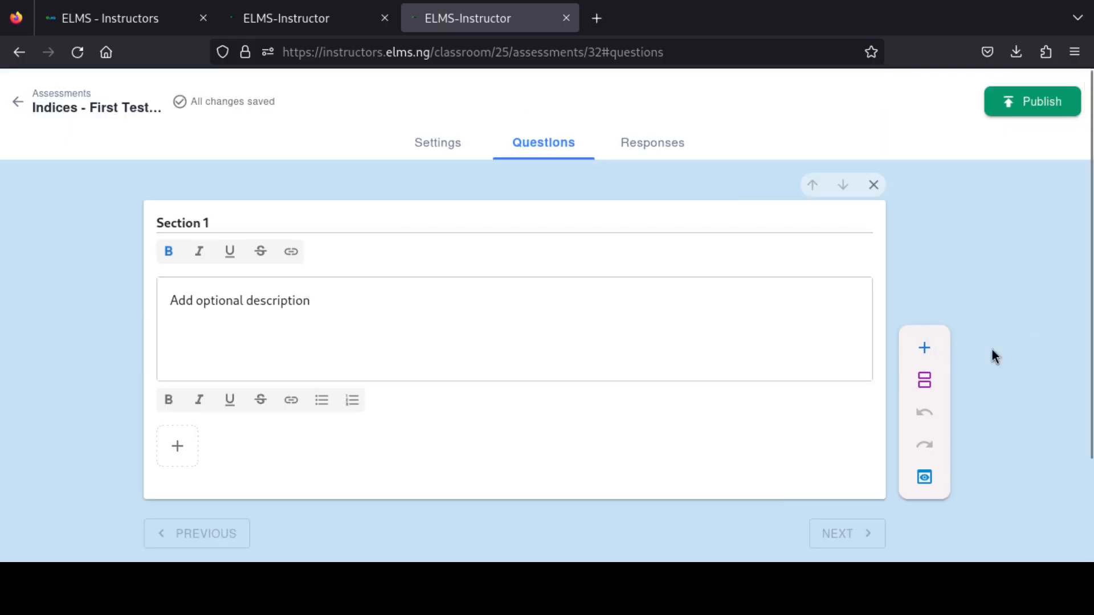
Add a checkbox question below Section 1 titled "Which of the following are among the laws of indices?"
click(928, 349)
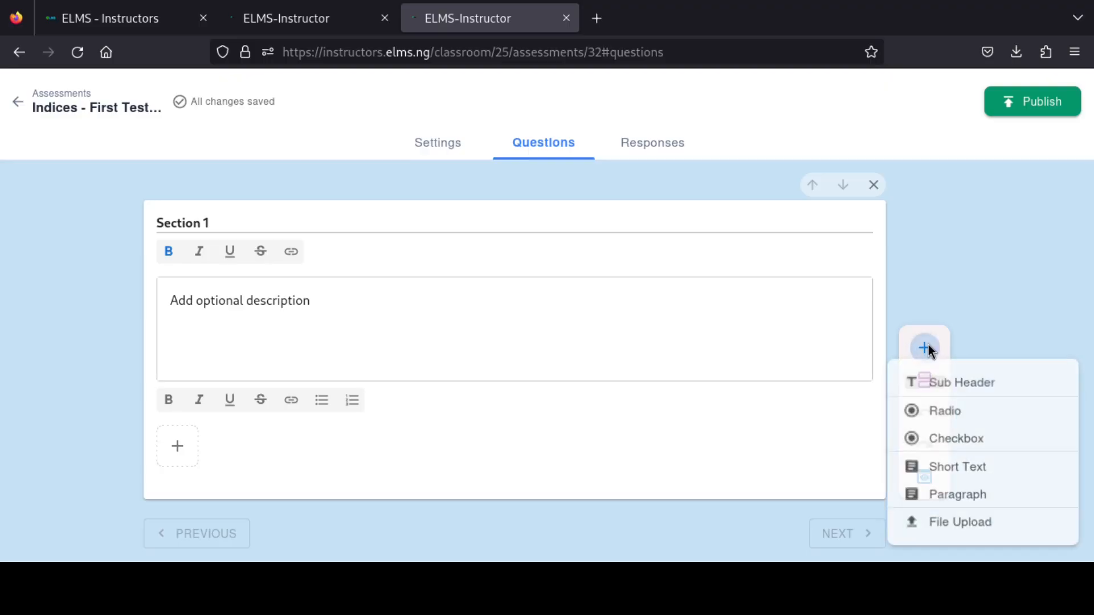
click(964, 448)
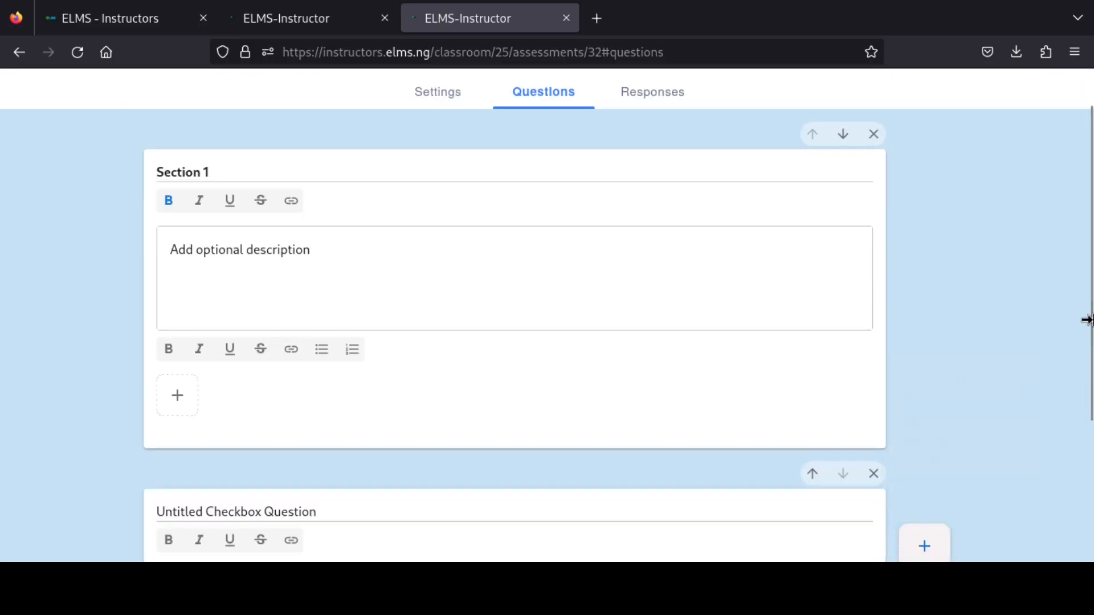
drag(1090, 320, 1089, 480)
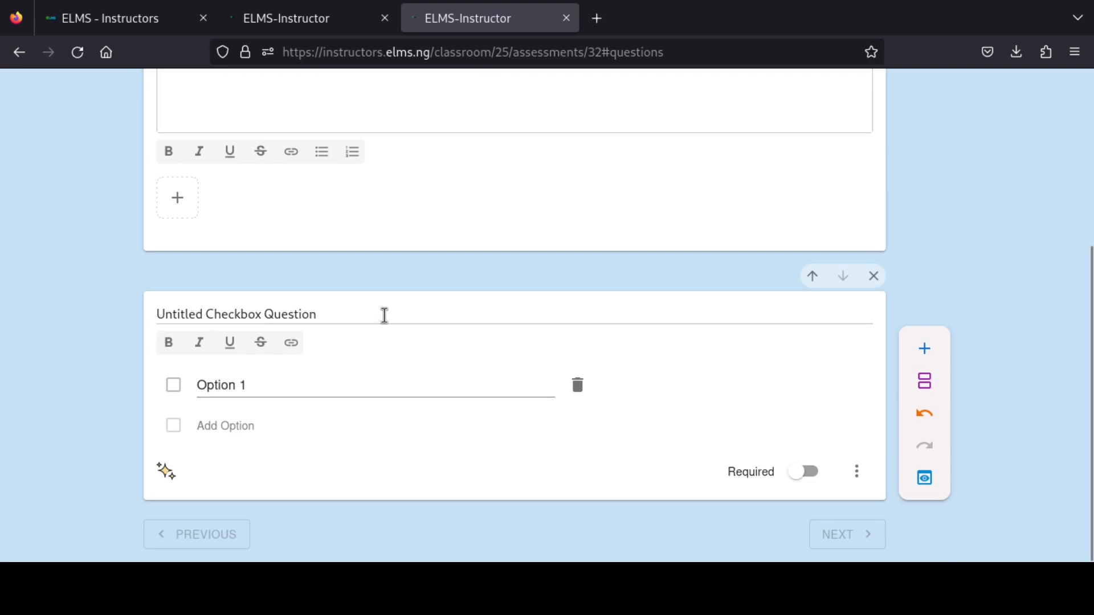
triple_click(367, 311)
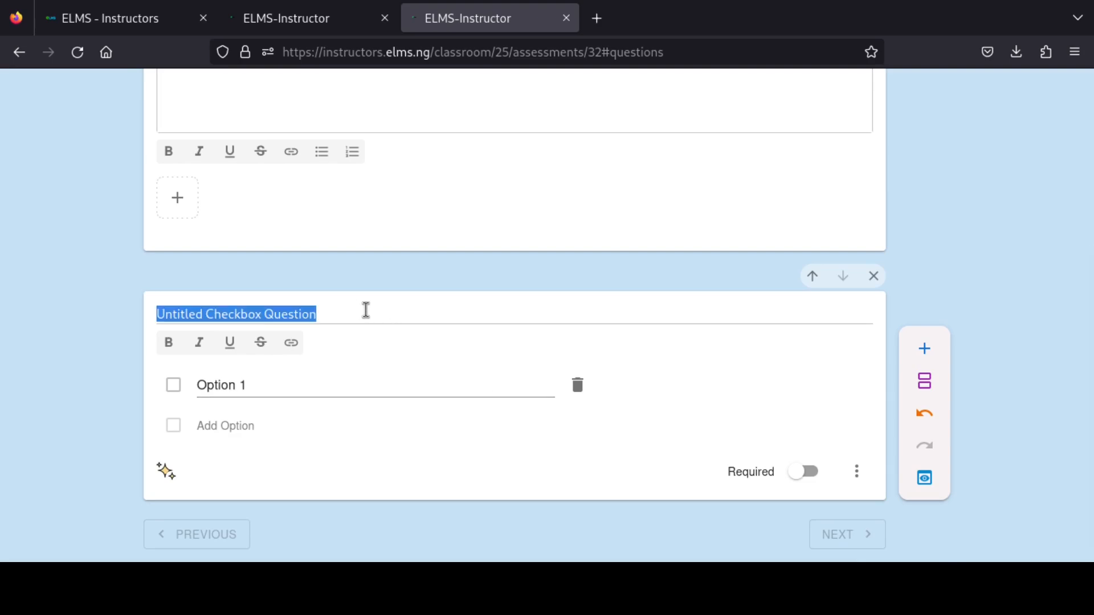
text(Which of)
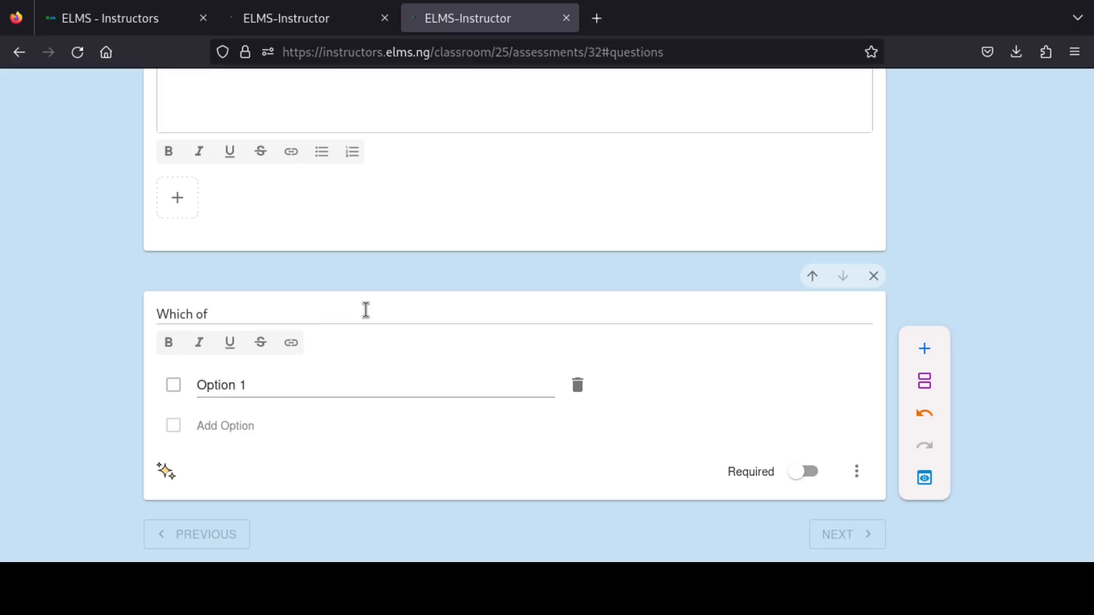
text( the following are amon)
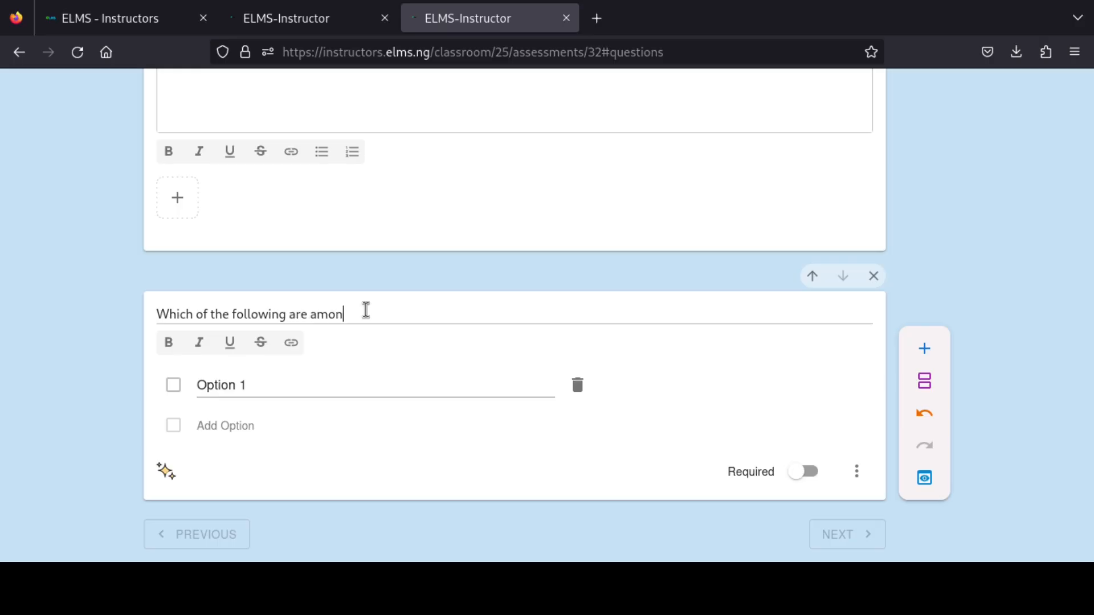
text(g the laws of indi)
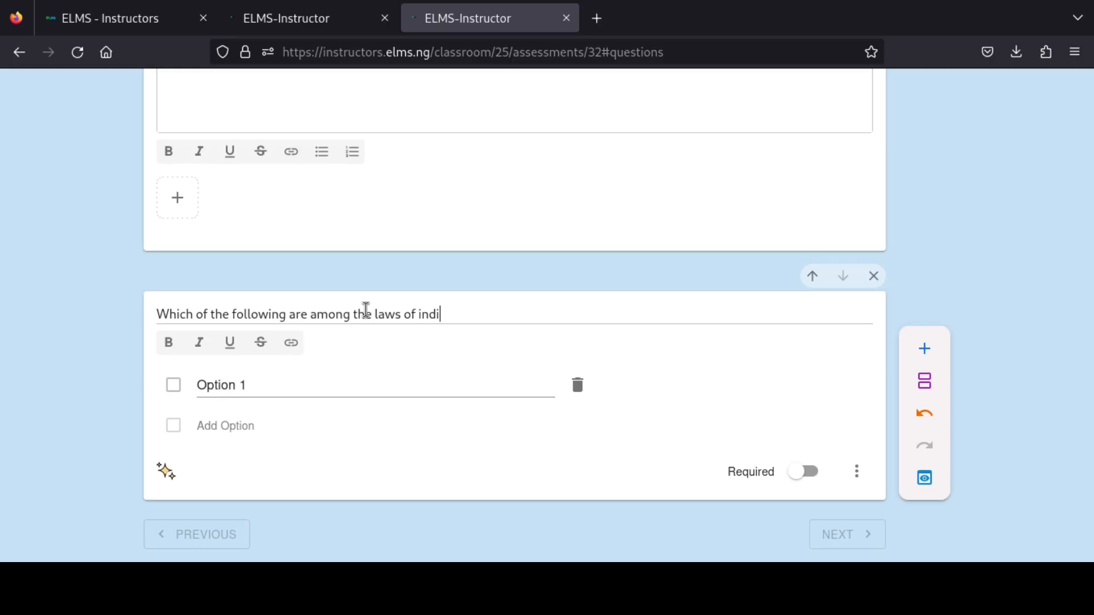
text(ces?)
Give the checkbox question its first two options, "Subtraction rule" and "Power rule"
click(275, 391)
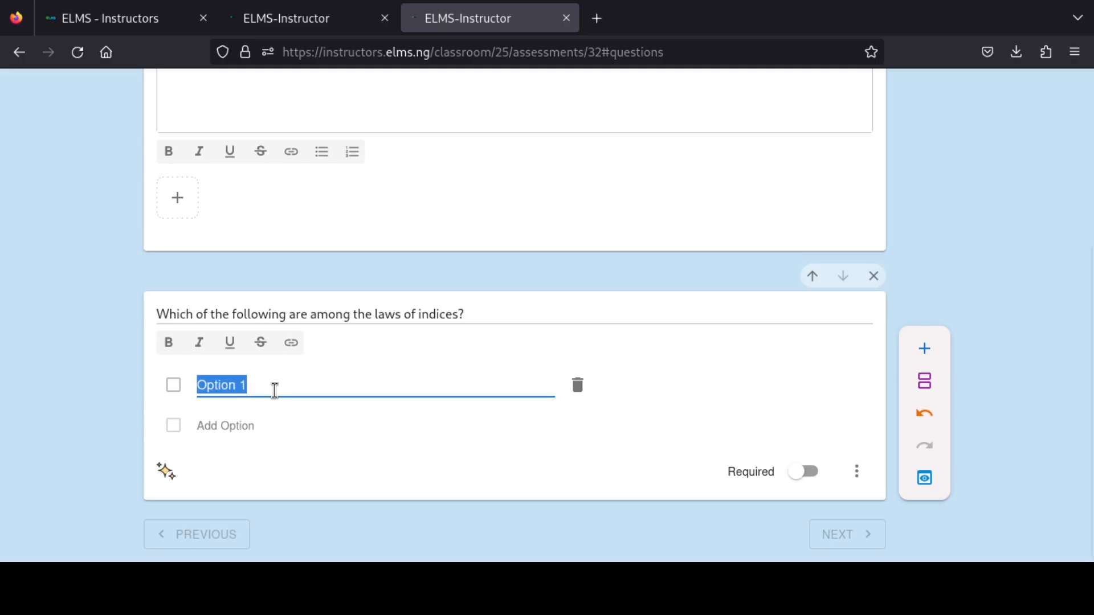
text(Sub)
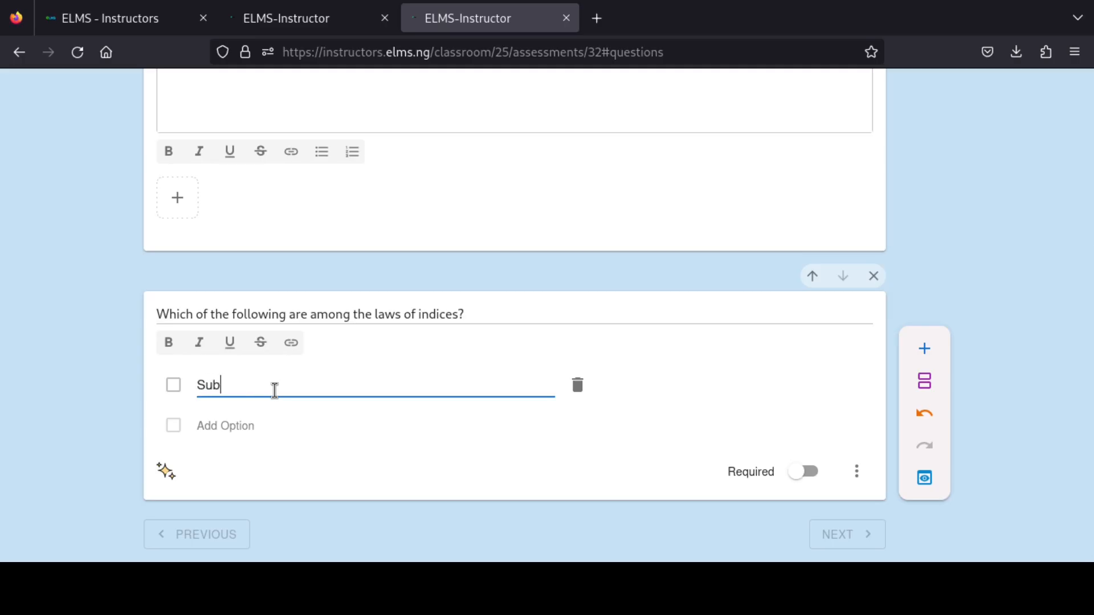
text(traction rule)
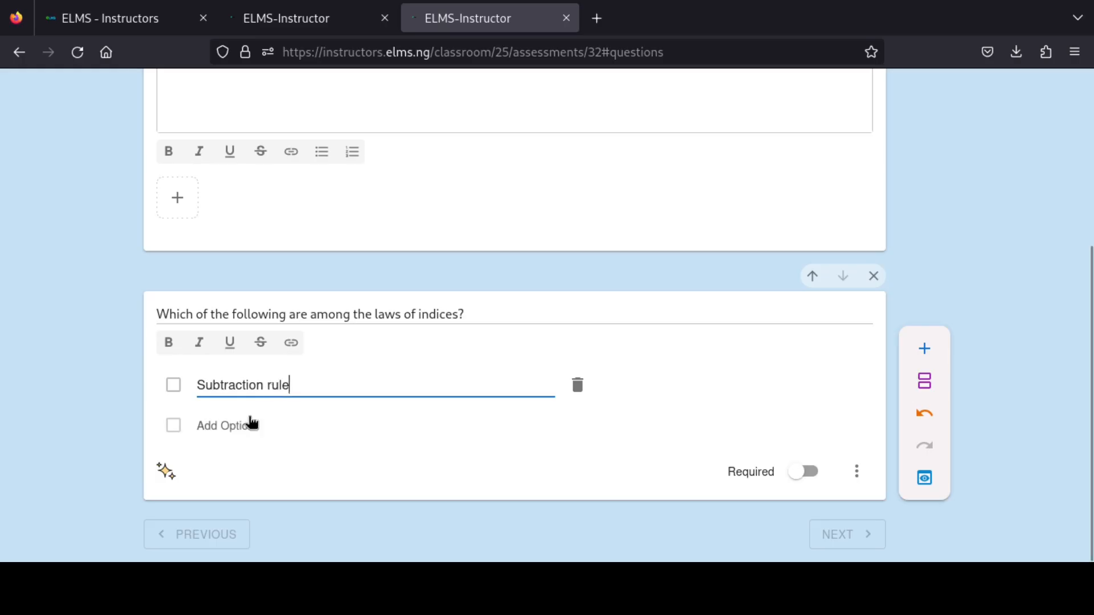
click(210, 425)
key(ctrl+a)
text(P)
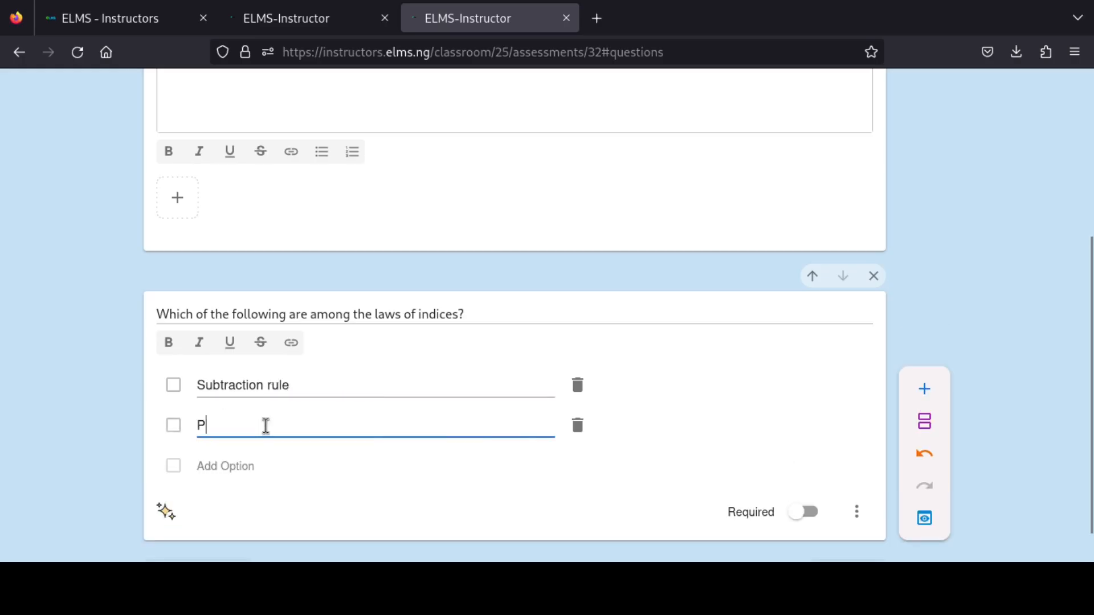
text(ower ri)
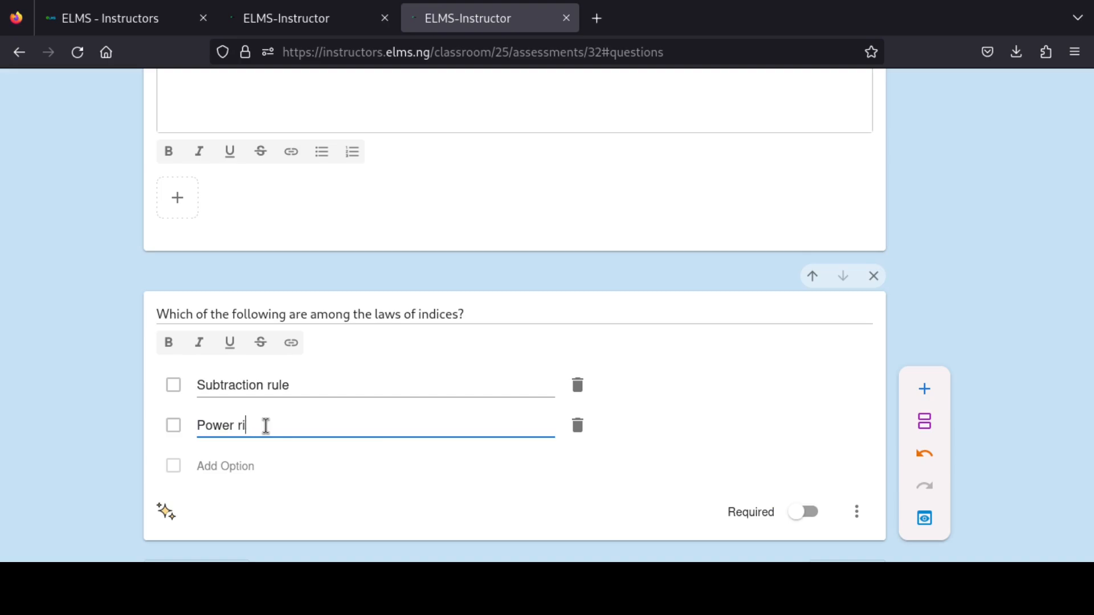
key(BackSpace)
text(ule)
Add two more options to the checkbox question, "Quotient rule" and "Addition rule"
click(242, 477)
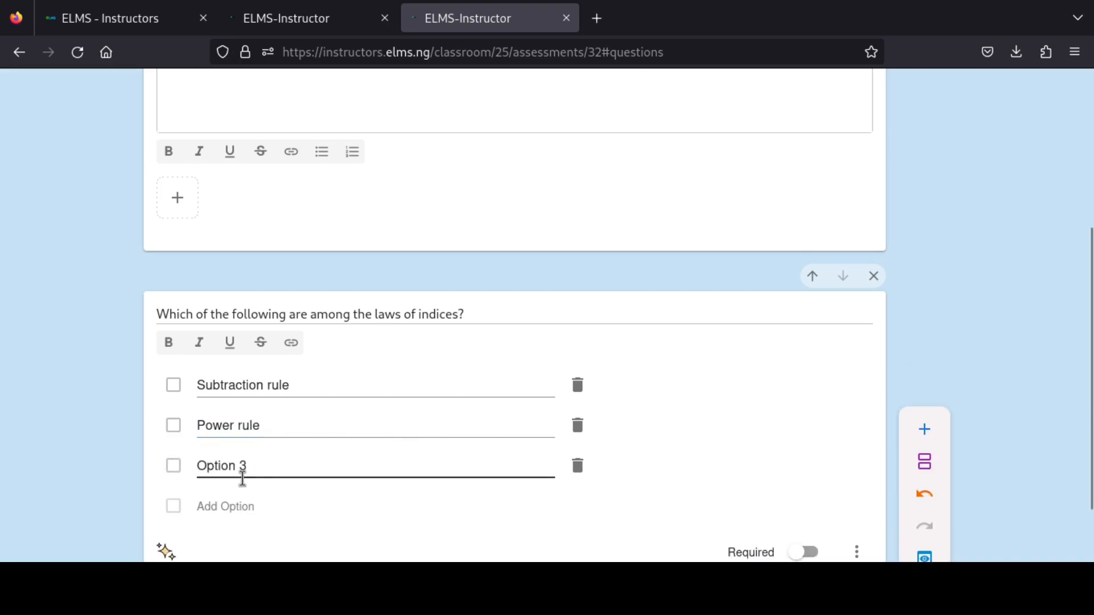
key(ctrl+a)
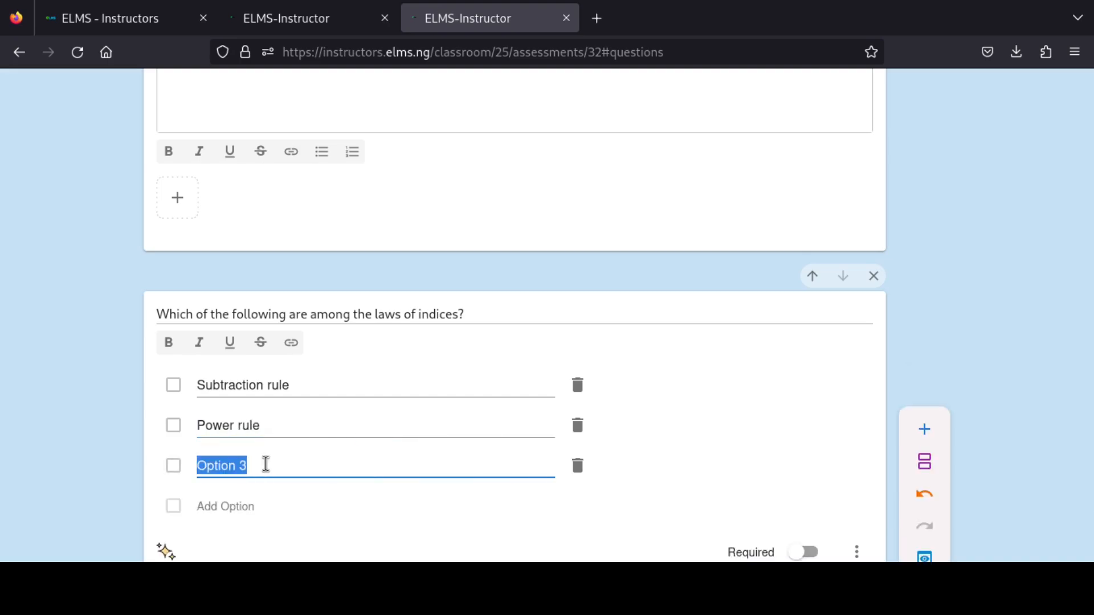
text(Quotient)
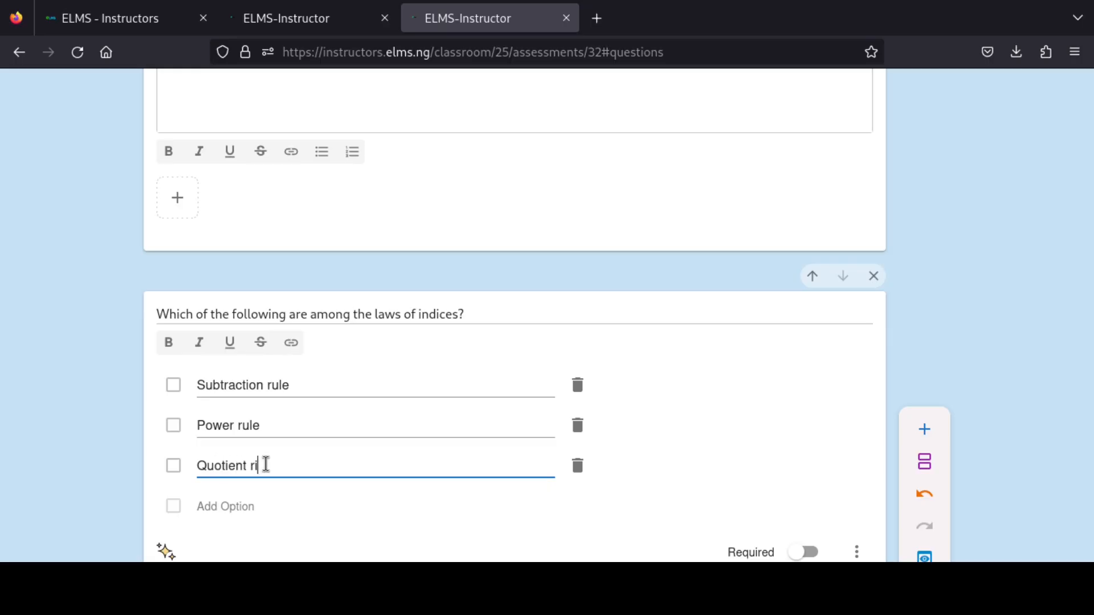
text( rule)
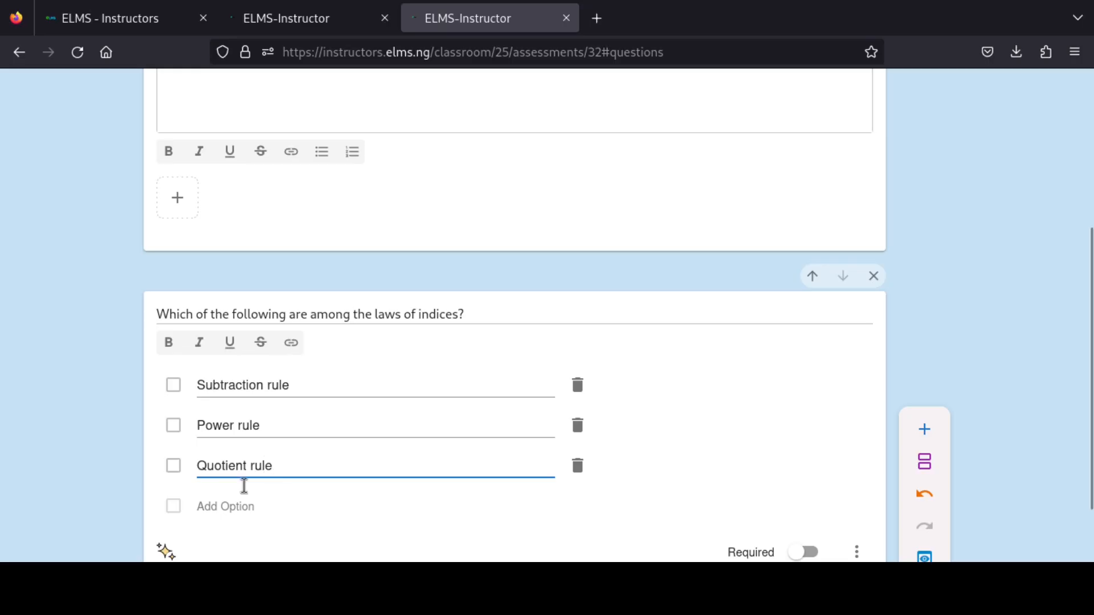
click(225, 508)
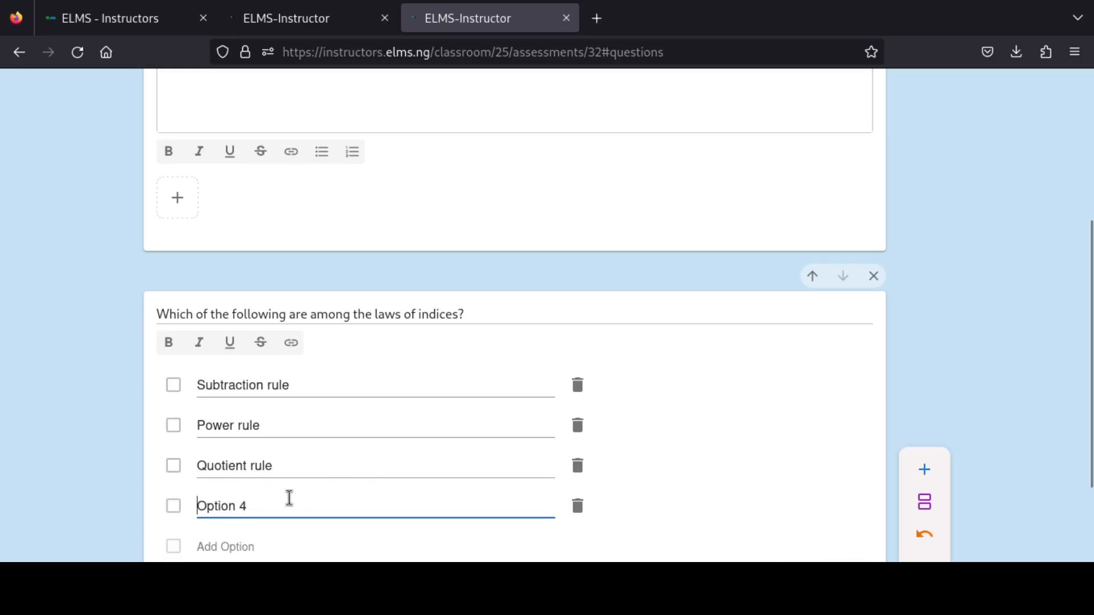
triple_click(288, 498)
text(Addition Ru)
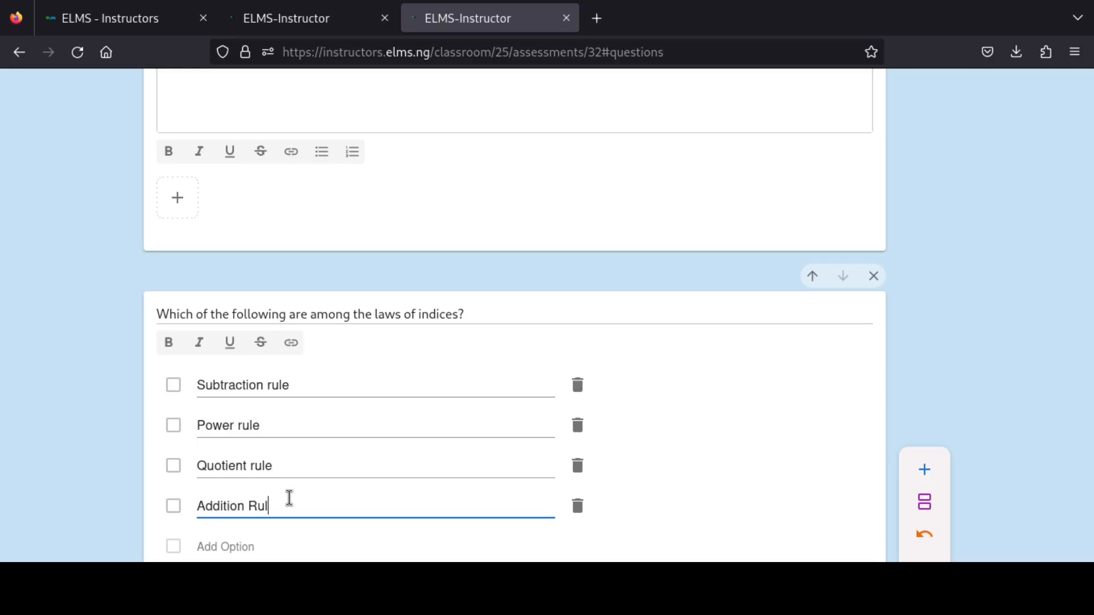
text(l)
key(BackSpace)
key(BackSpace)
key(BackSpace)
click(1019, 398)
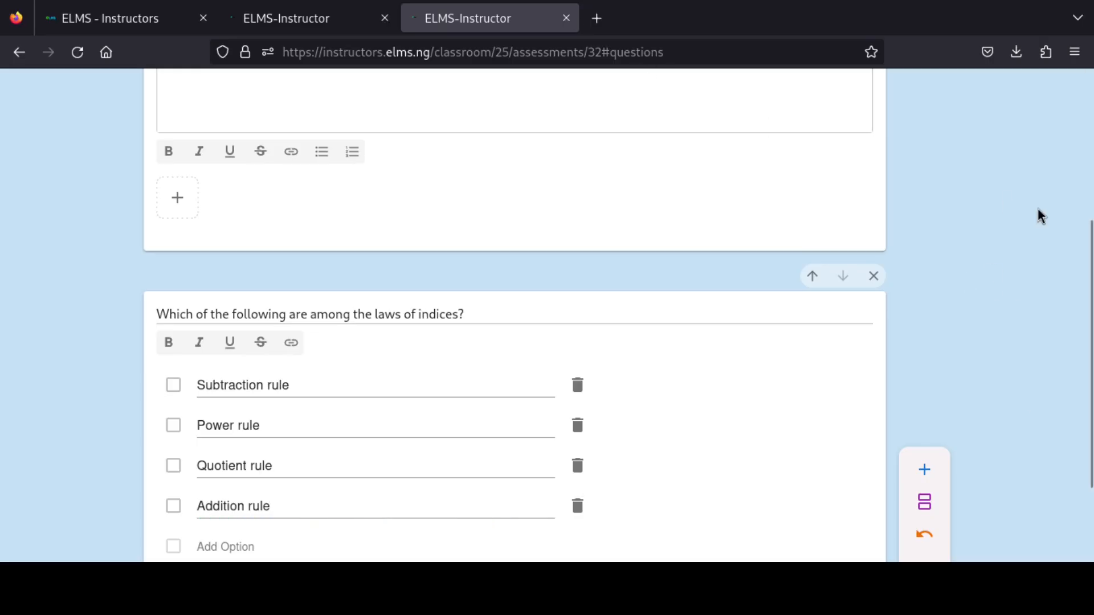
Add a short text question below the checkbox question and title it "Define Indices"
scroll(1081, 261, down, 3)
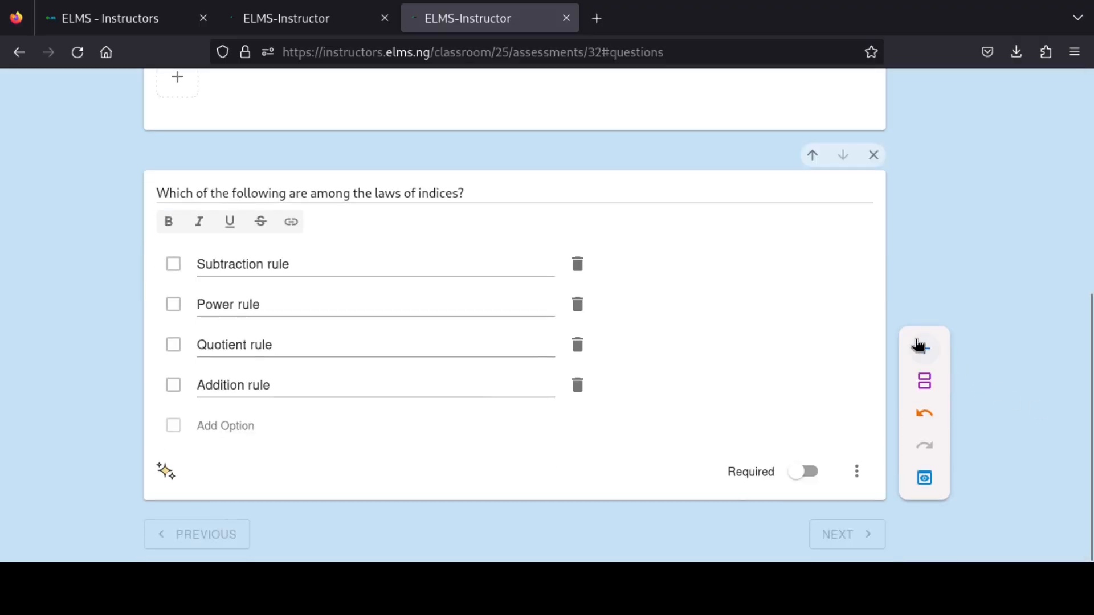
click(922, 346)
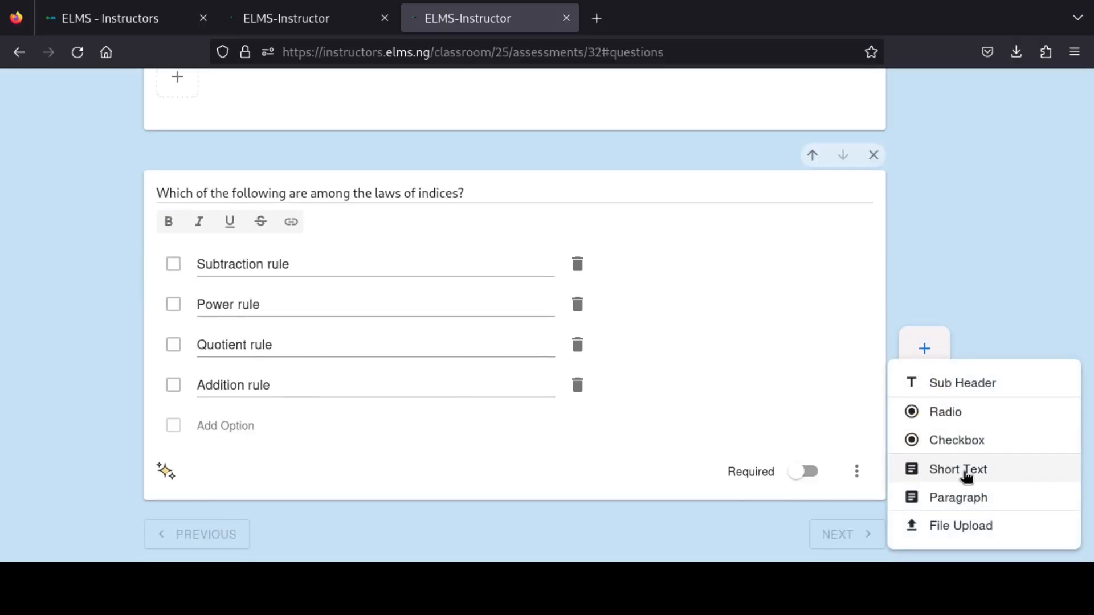
click(967, 477)
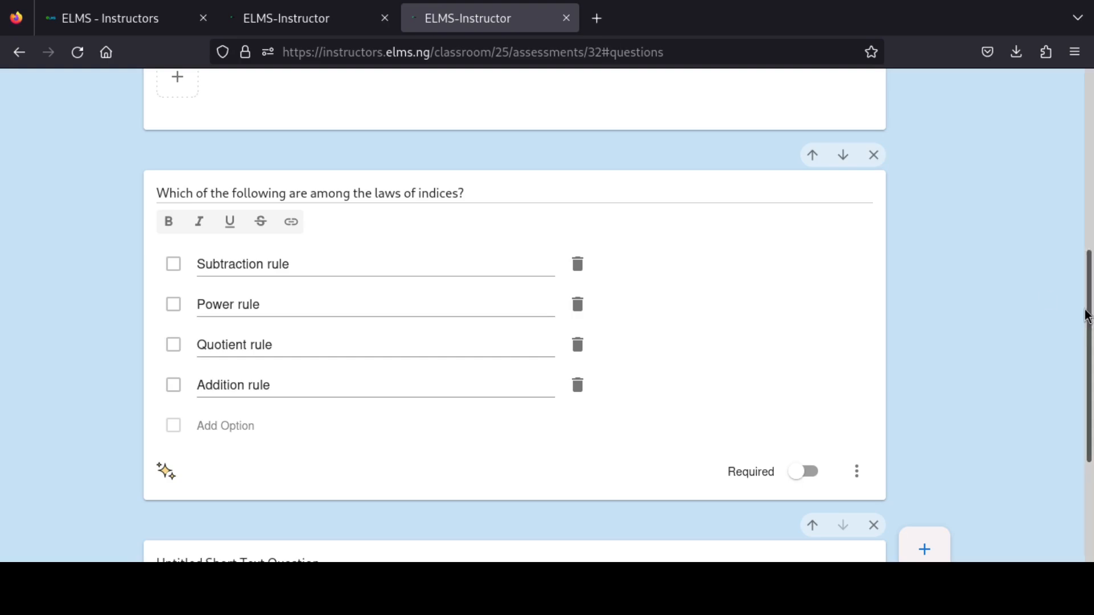
scroll(1089, 318, down, 3)
key(ctrl+a)
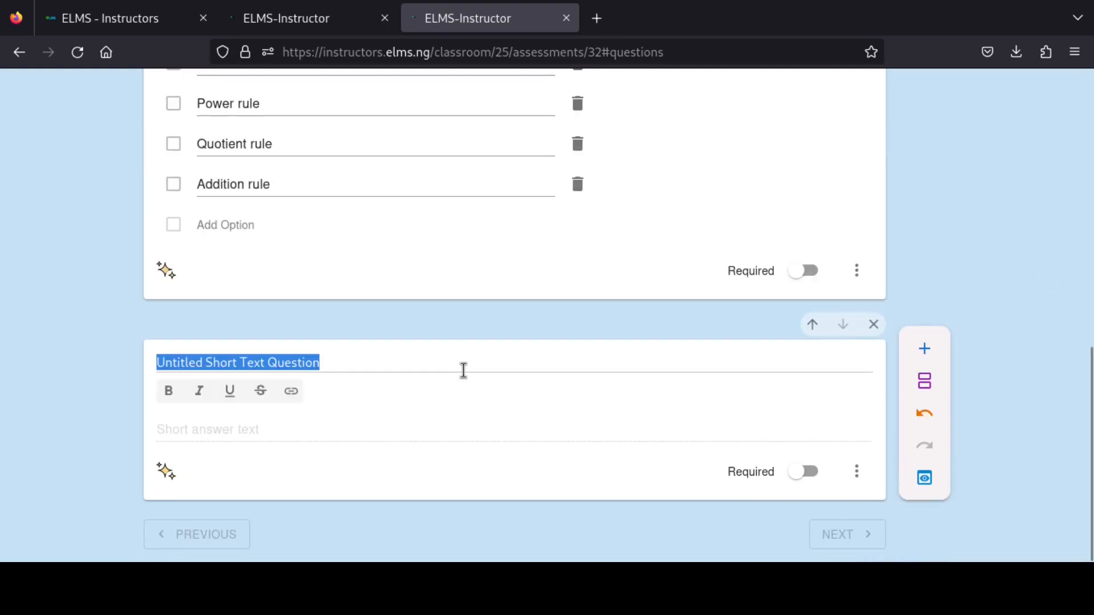
text(Define Indices)
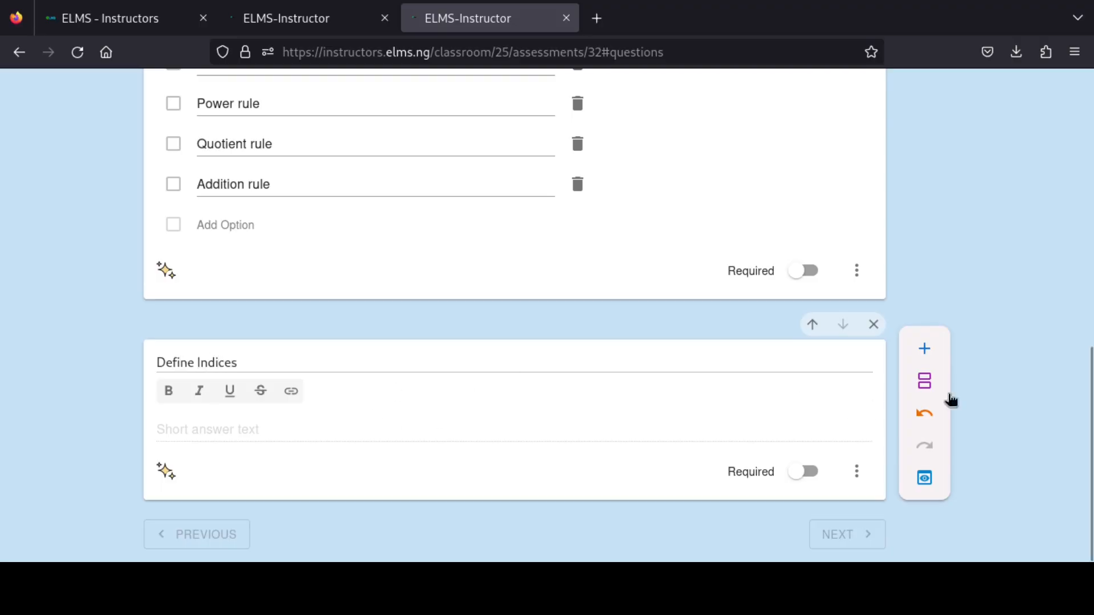
Add a paragraph question below the "Define Indices" question
click(924, 348)
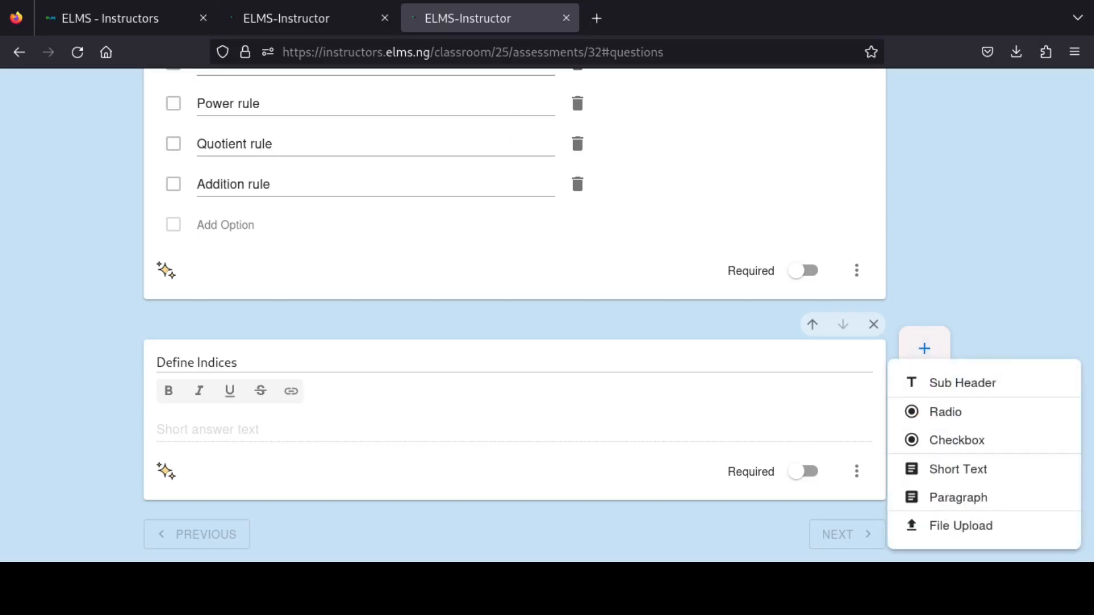
click(981, 498)
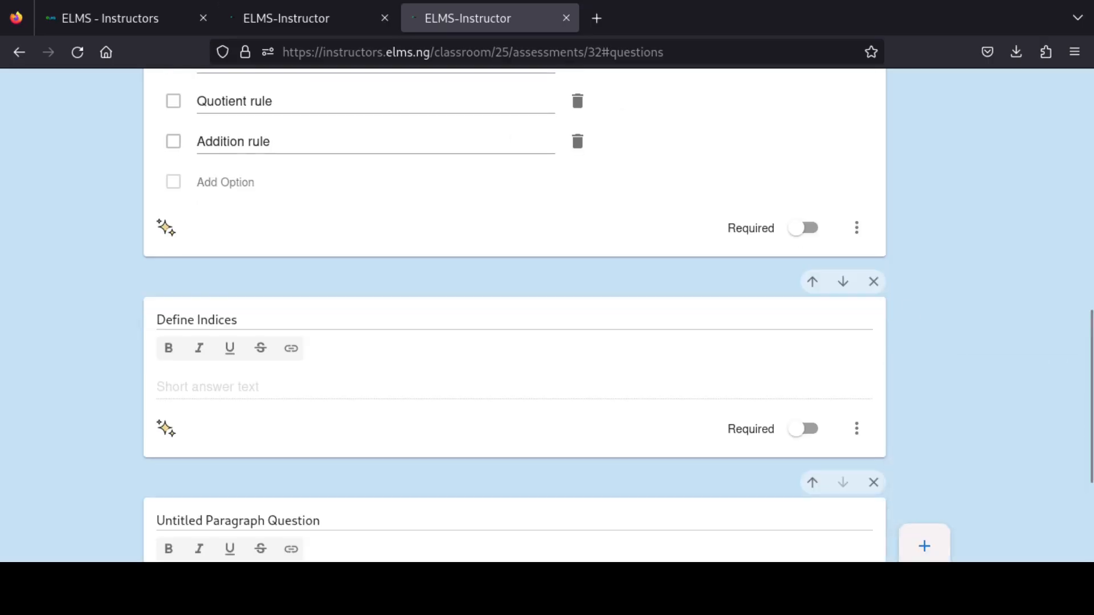
drag(1088, 385, 1088, 468)
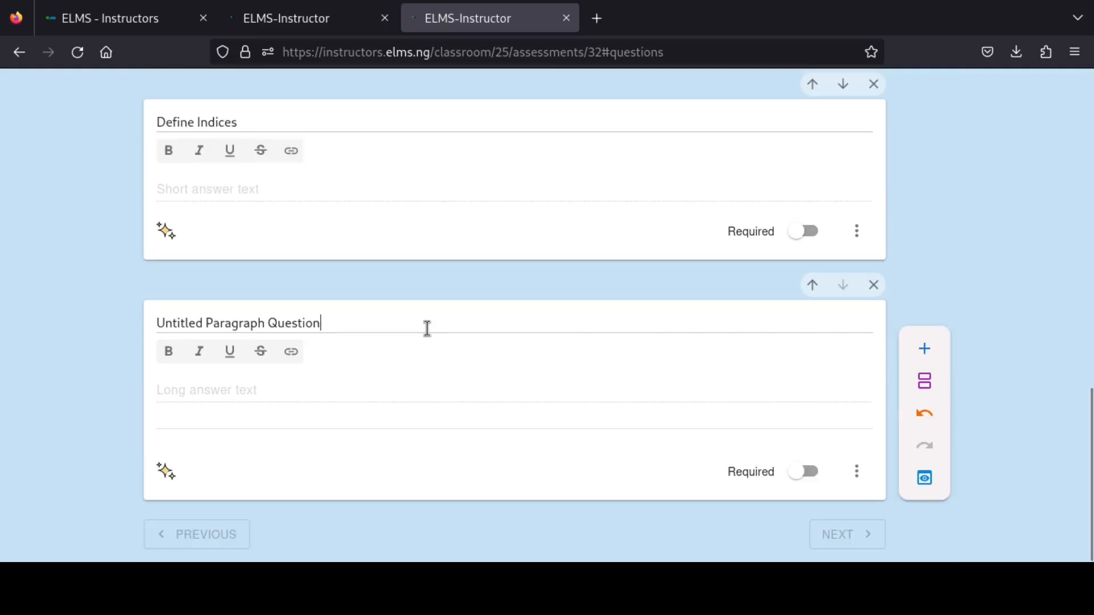
key(ctrl+a)
text(Ba)
key(BackSpace)
key(BackSpace)
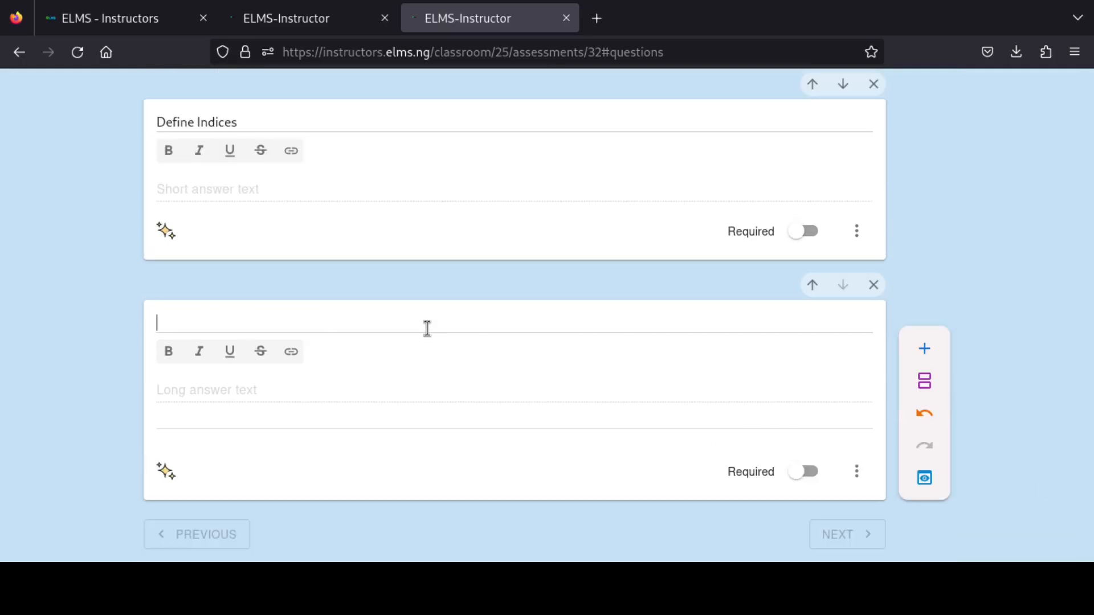
text(Based on the)
Title the paragraph question "From the last class we had, can you describe the applications of indices in the real world?"
key(ctrl+a)
text(Fro,)
key(BackSpace)
text(m the last class we )
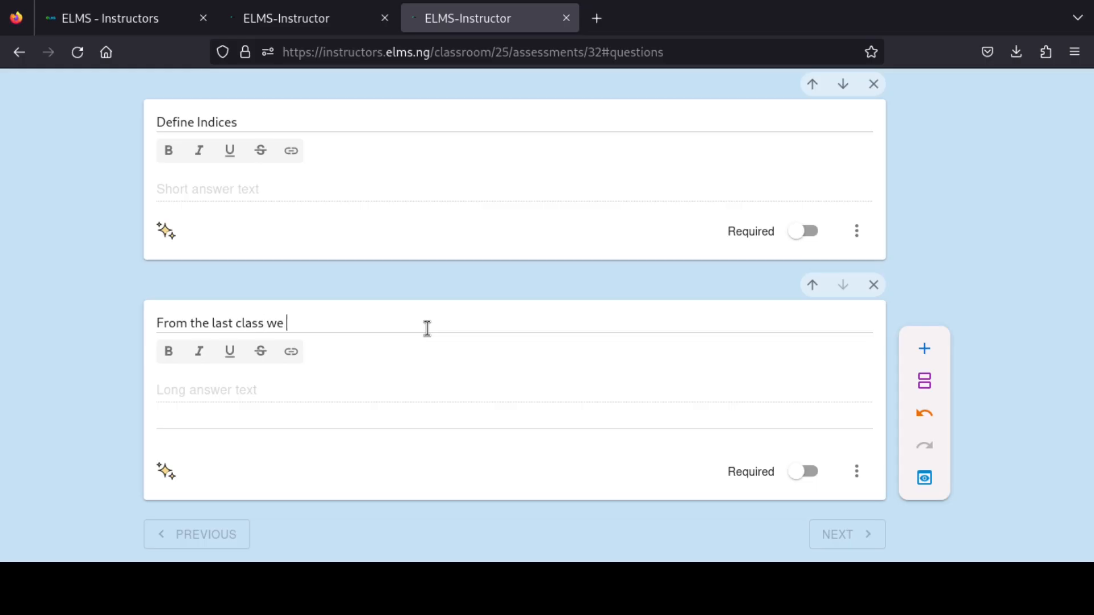
text(had, can uyou describe where i)
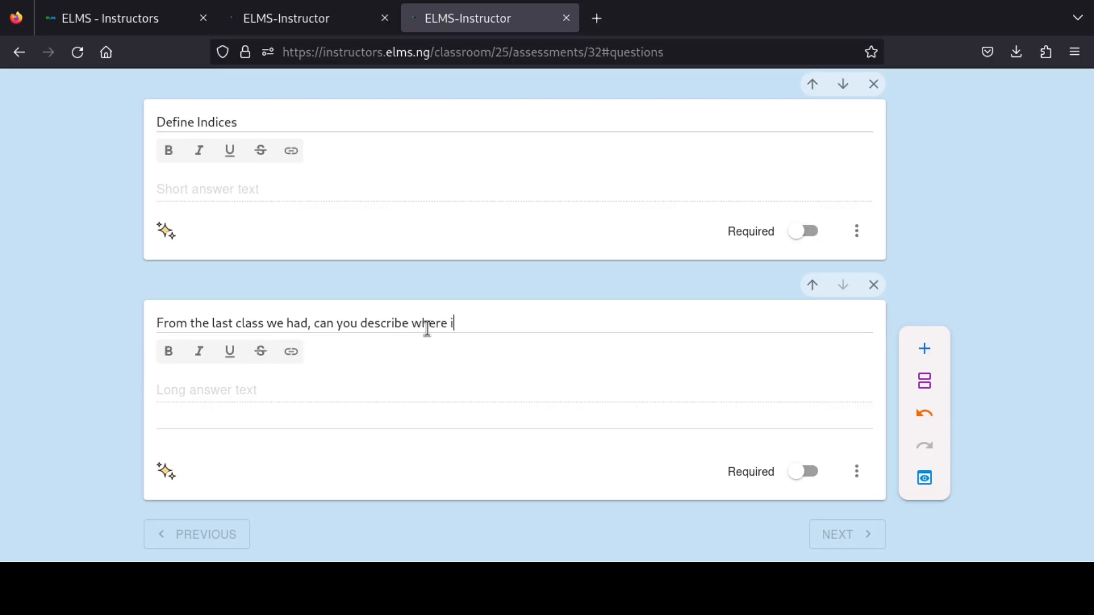
text(nd)
key(BackSpace)
key(BackSpace)
key(BackSpace)
key(BackSpace)
text(the applications of indices)
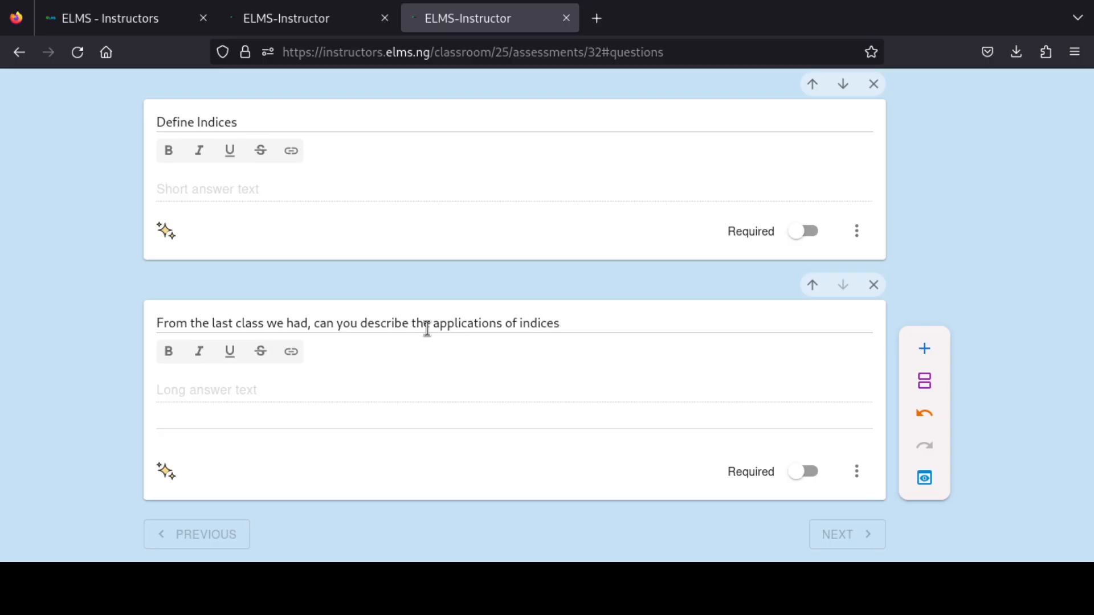
text( in the real w)
key(BackSpace)
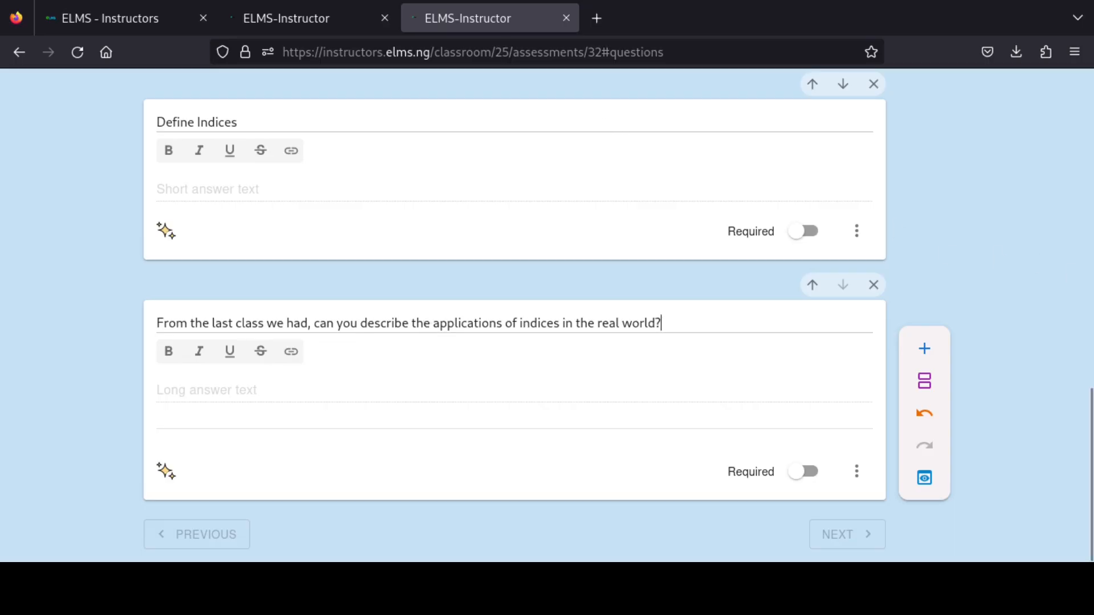
Add a second section to the assessment, switch between both sections, and delete Section 2
drag(1089, 426, 1062, 559)
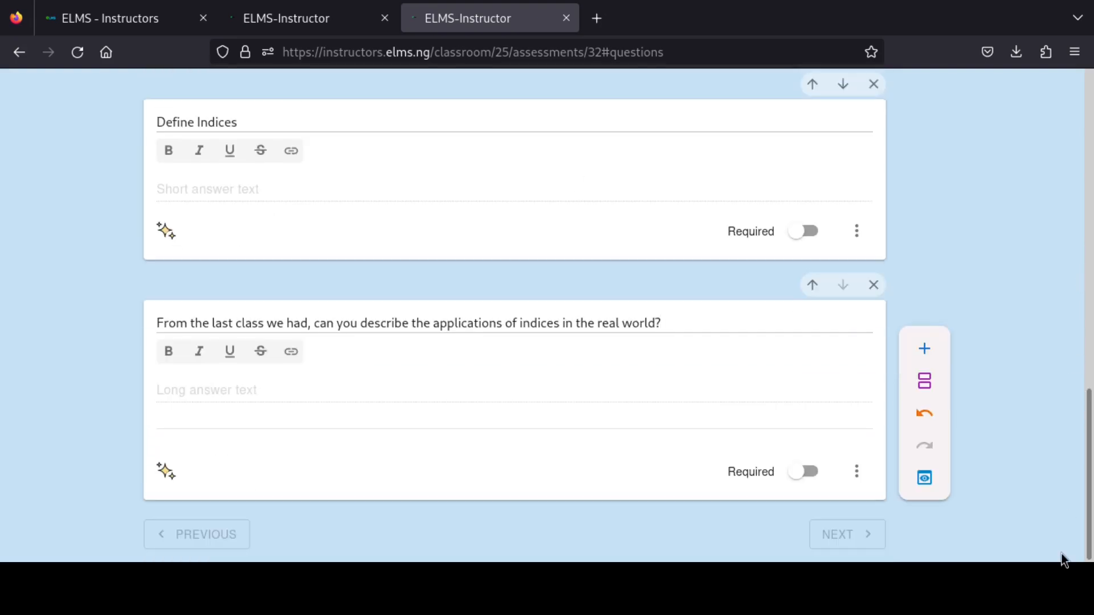
click(929, 387)
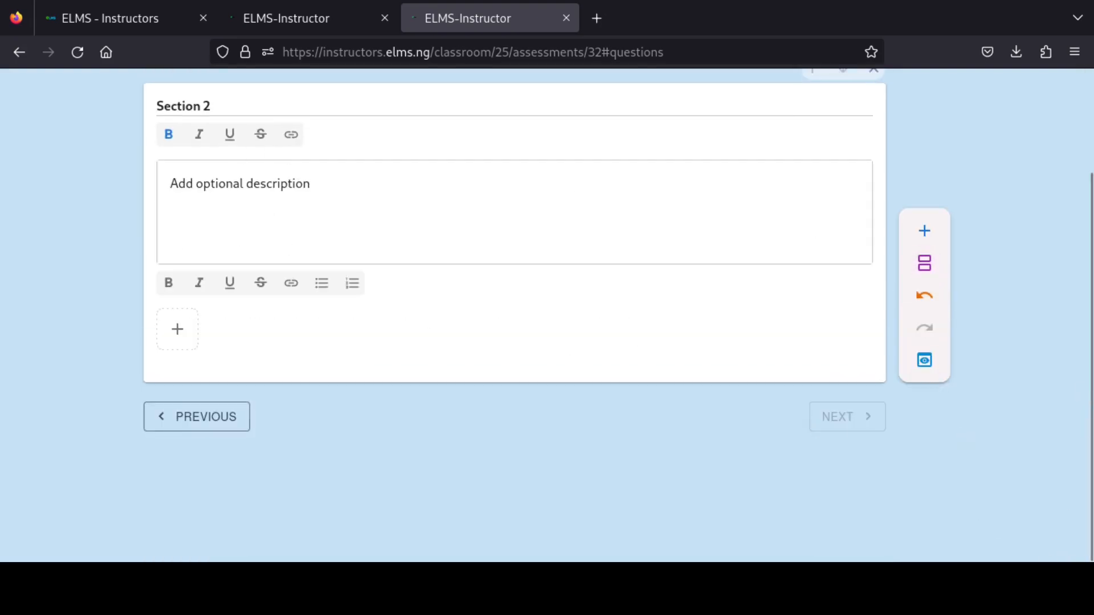
click(227, 417)
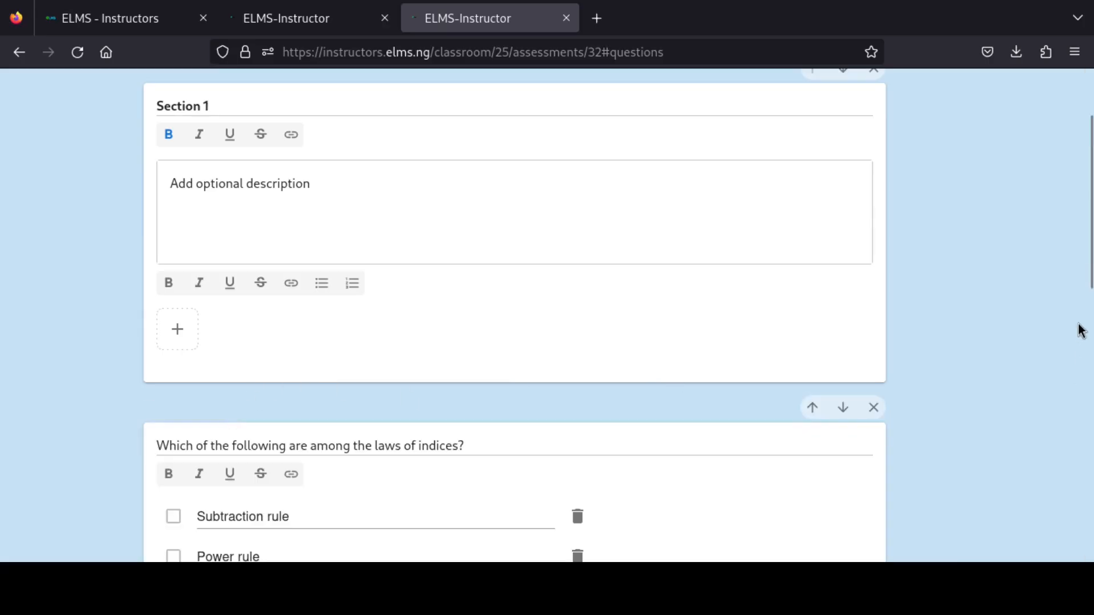
drag(1084, 257, 1090, 544)
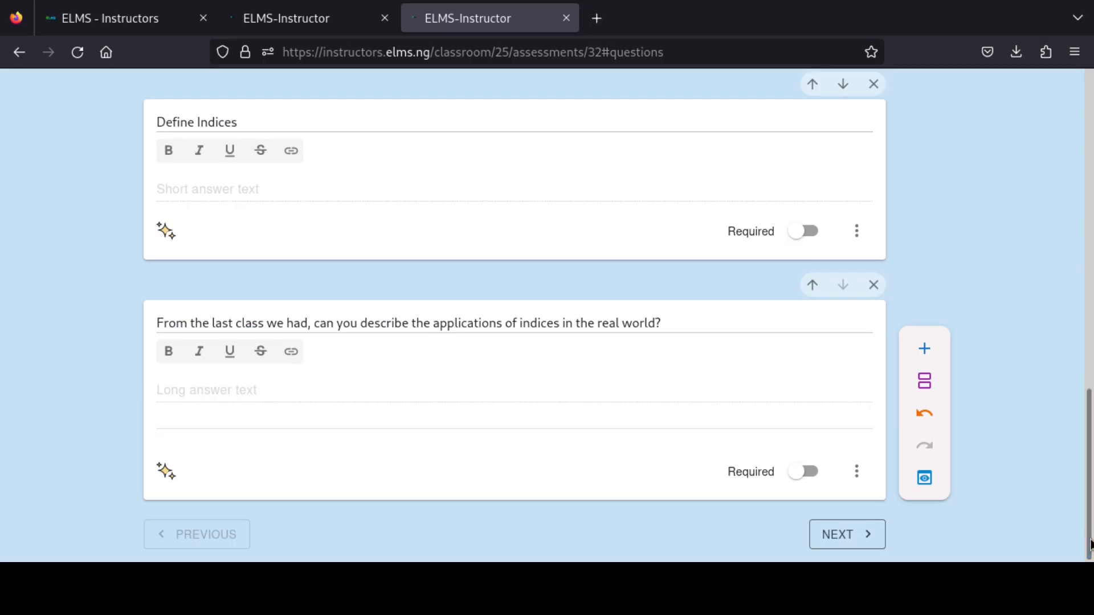
click(861, 537)
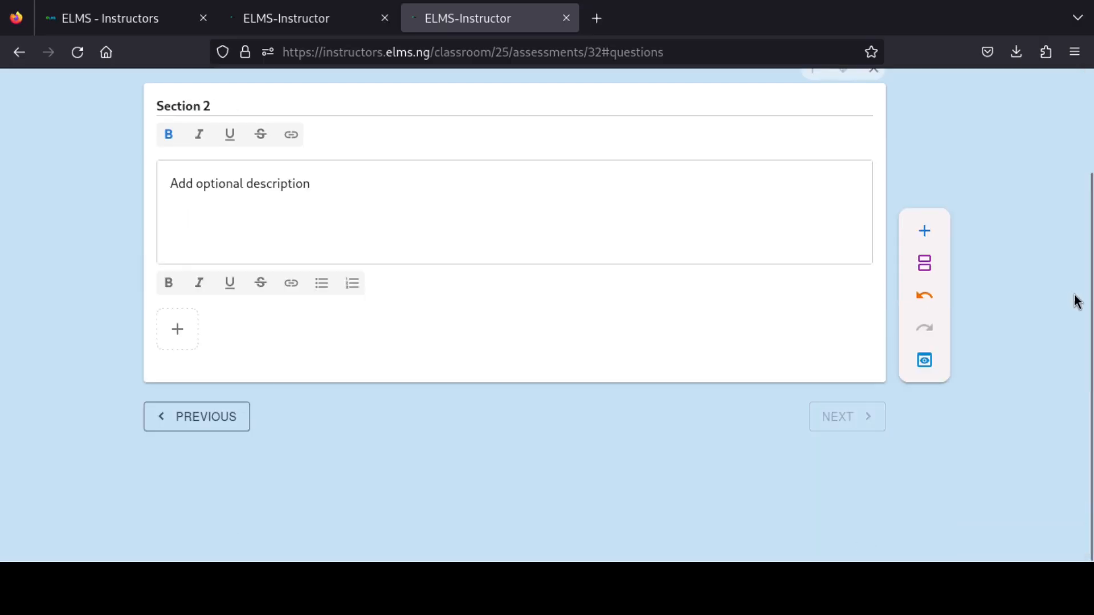
scroll(1088, 308, up, 2)
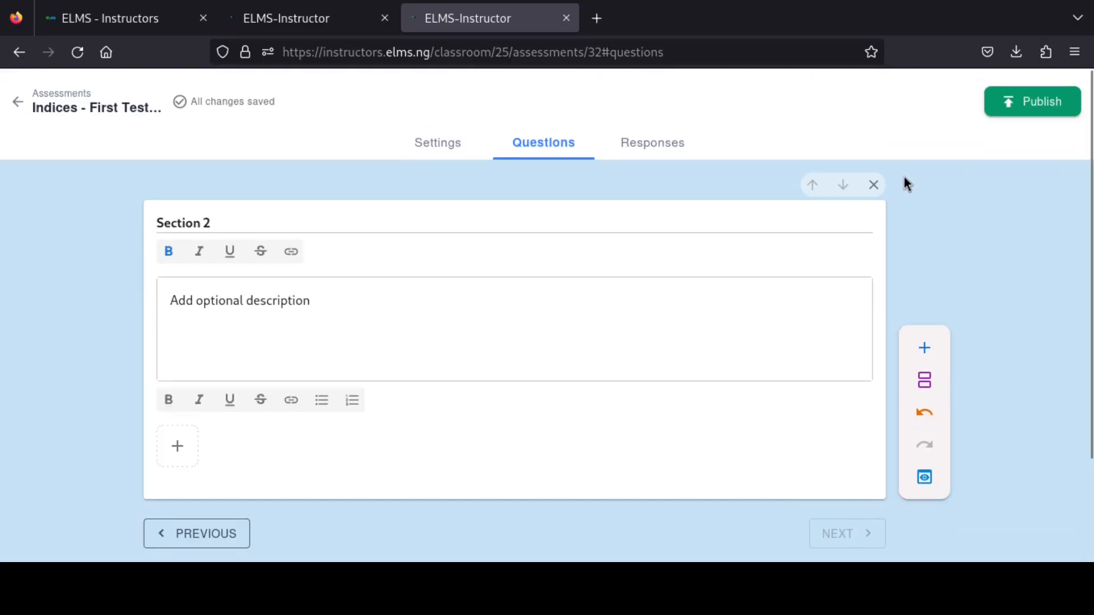
click(874, 185)
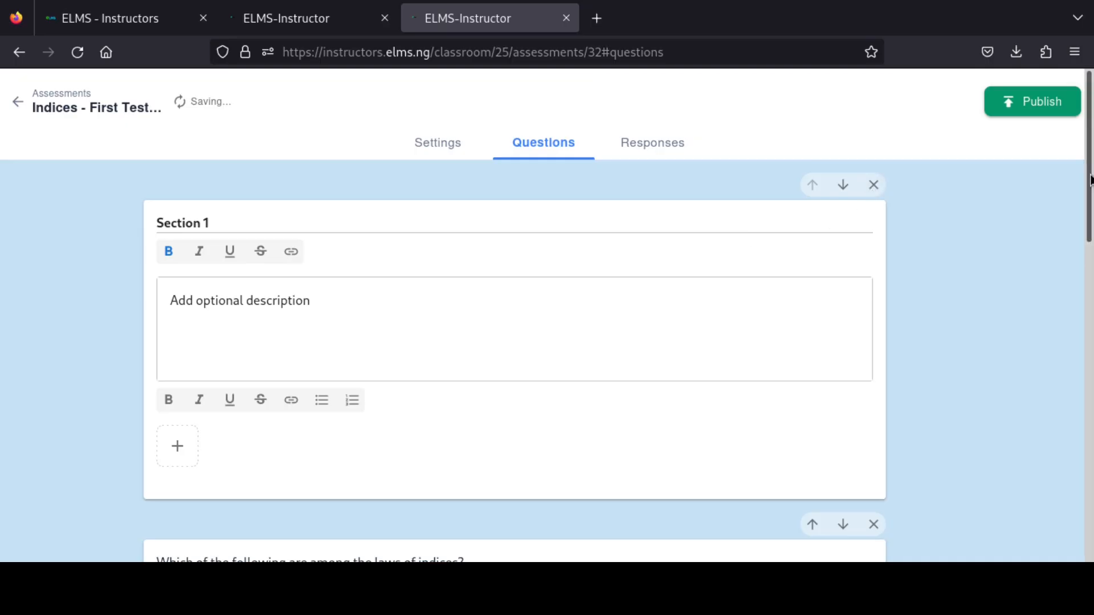
Review the assessment's Timer and Auto Marking settings and return to the questions
drag(1090, 175, 1049, 203)
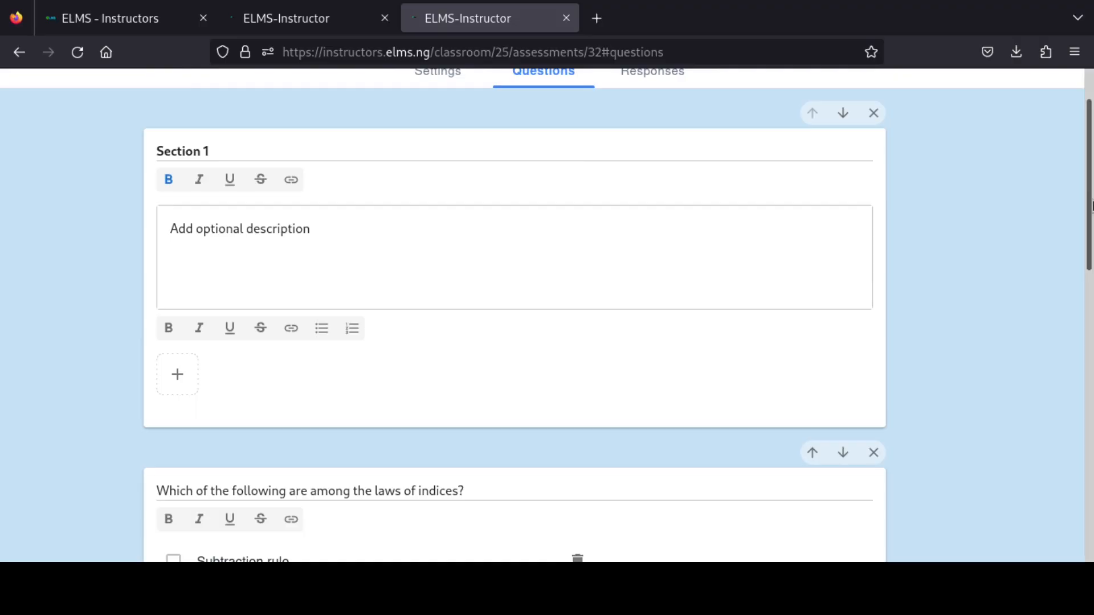
scroll(1046, 86, up, 2)
click(447, 149)
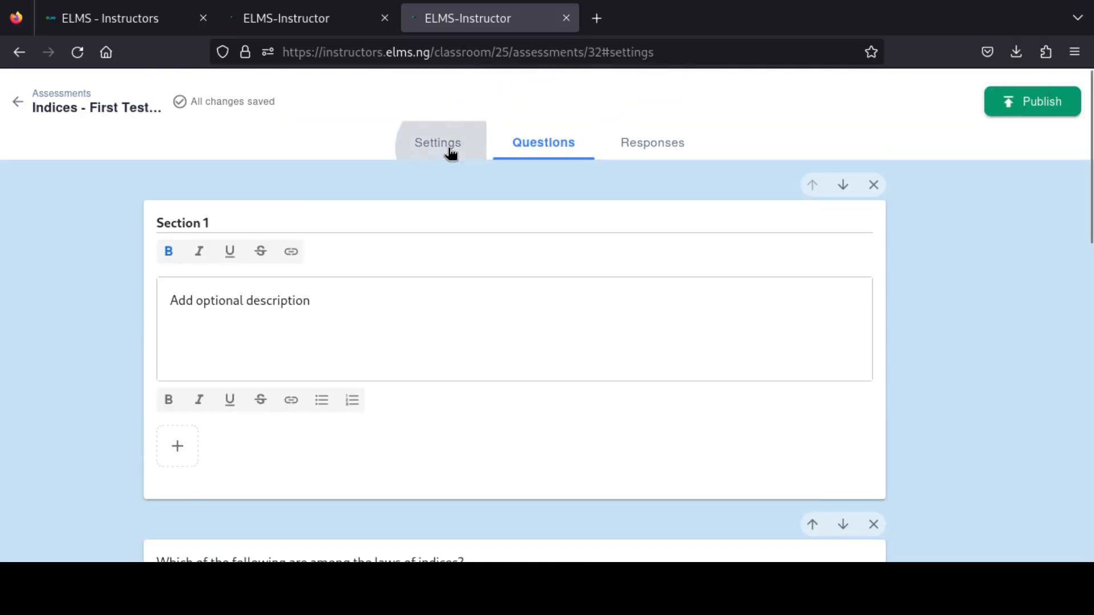
drag(1090, 236, 1087, 373)
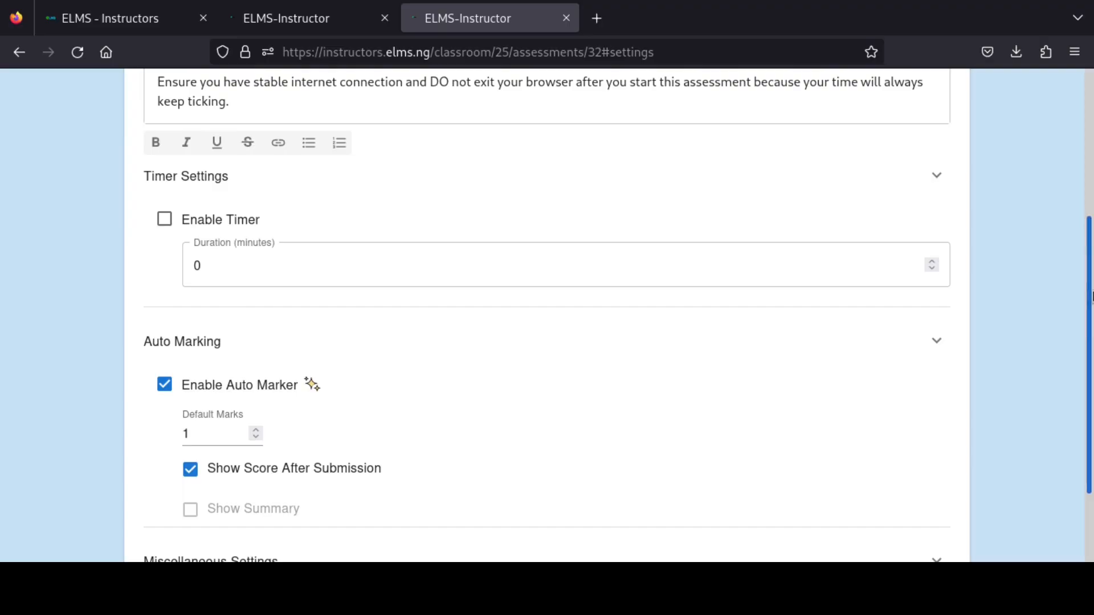
scroll(530, 122, up, 5)
click(551, 147)
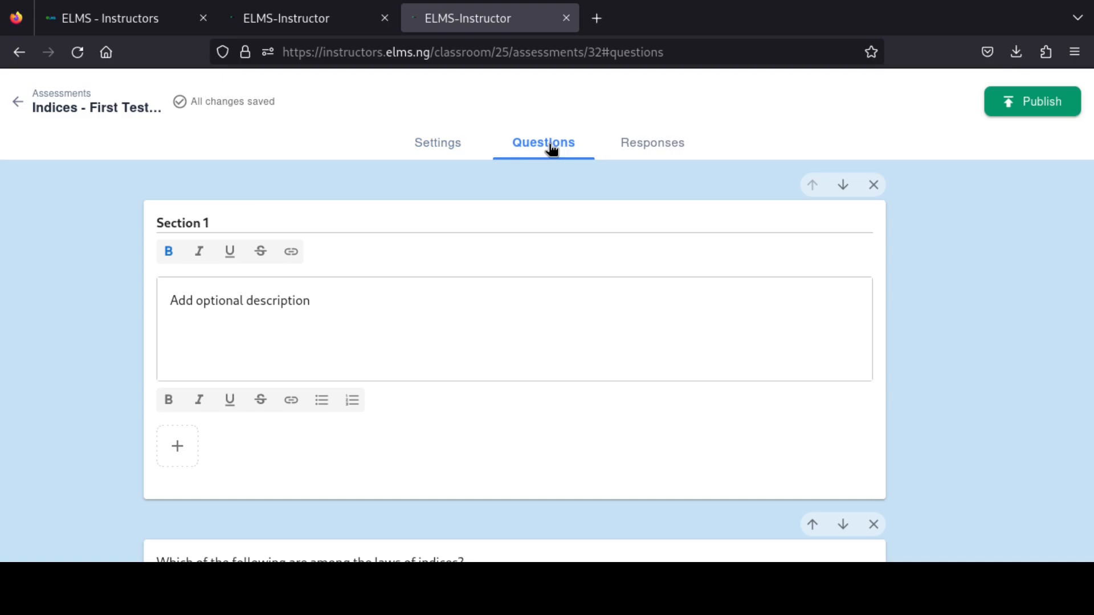
Set the checkbox question's marks to 2 and mark "Power rule" and "Quotient rule" as its correct answers
drag(1091, 155, 1093, 297)
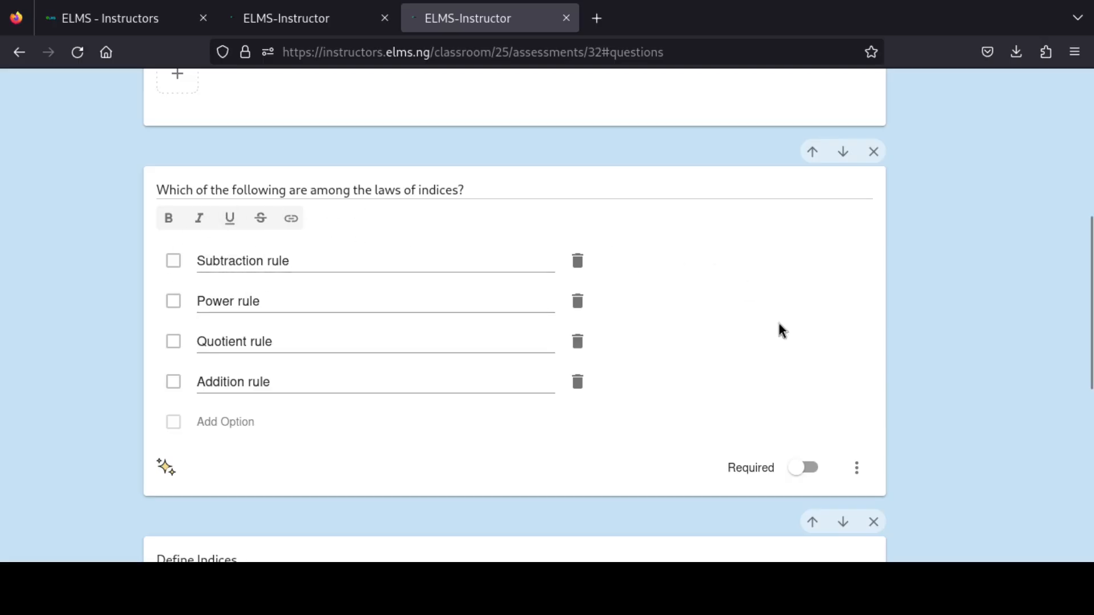
click(166, 466)
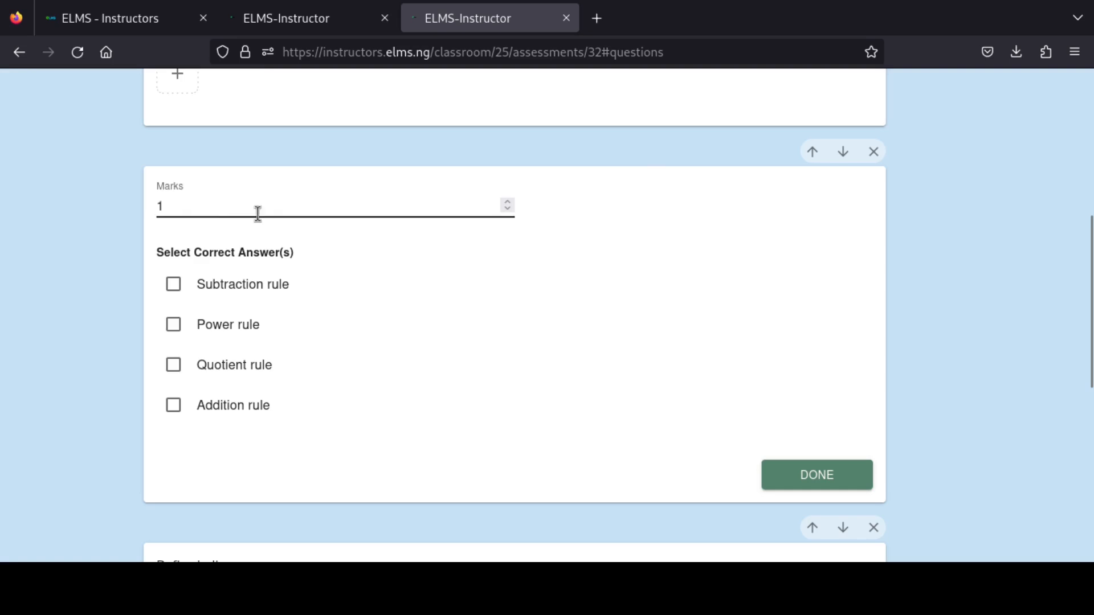
click(195, 199)
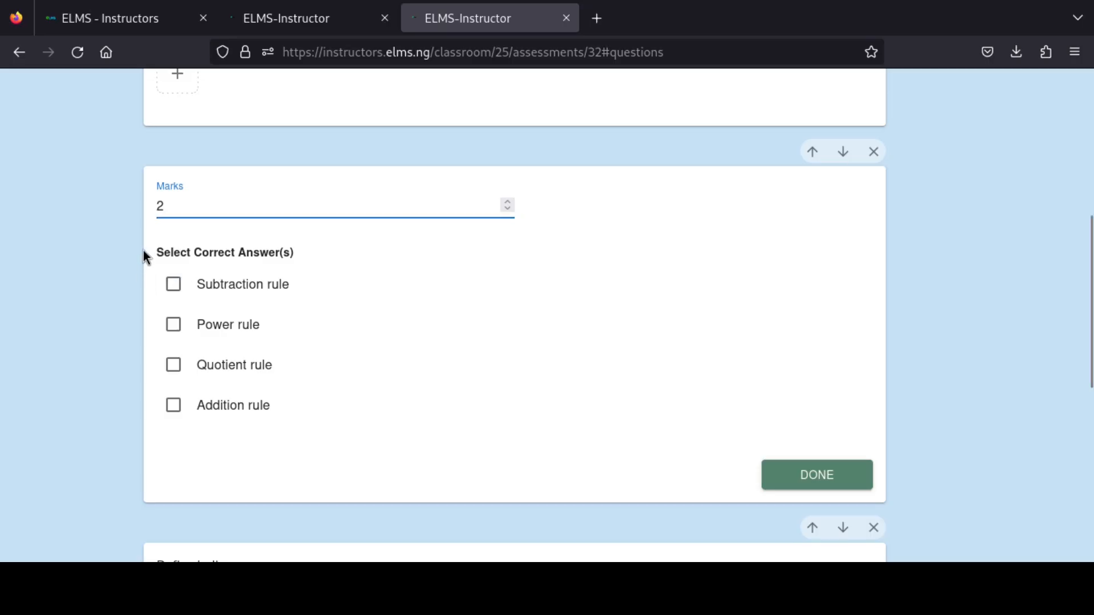
click(159, 151)
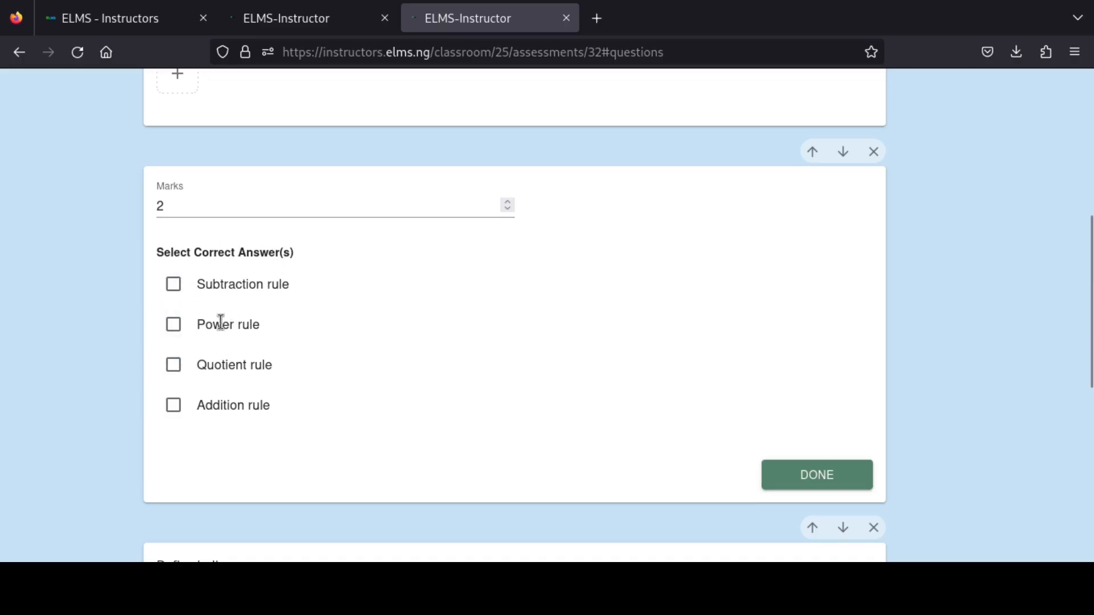
click(175, 328)
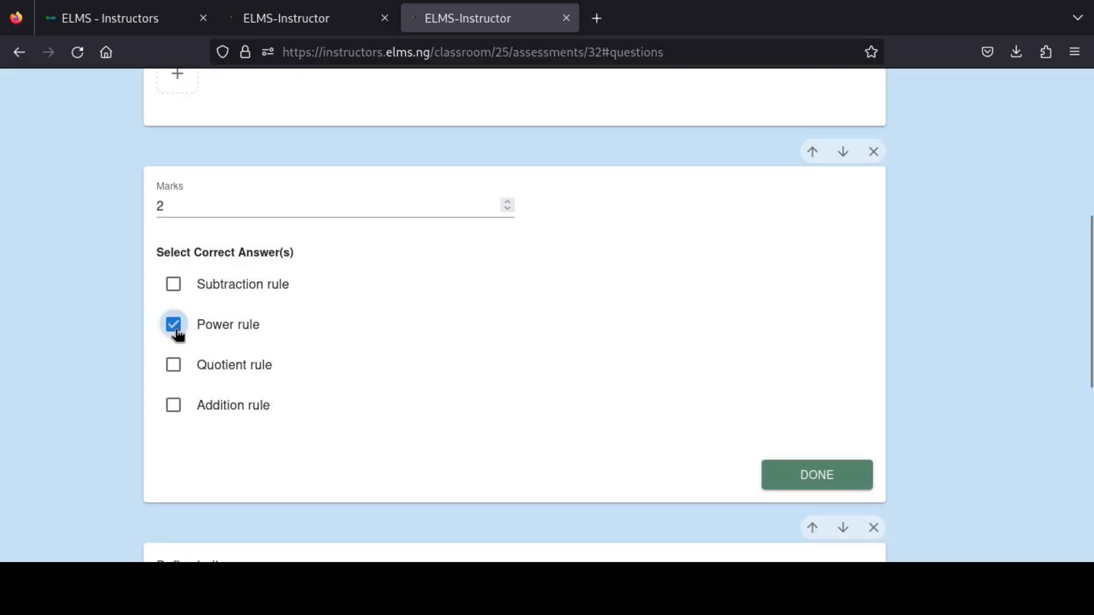
click(175, 365)
click(809, 474)
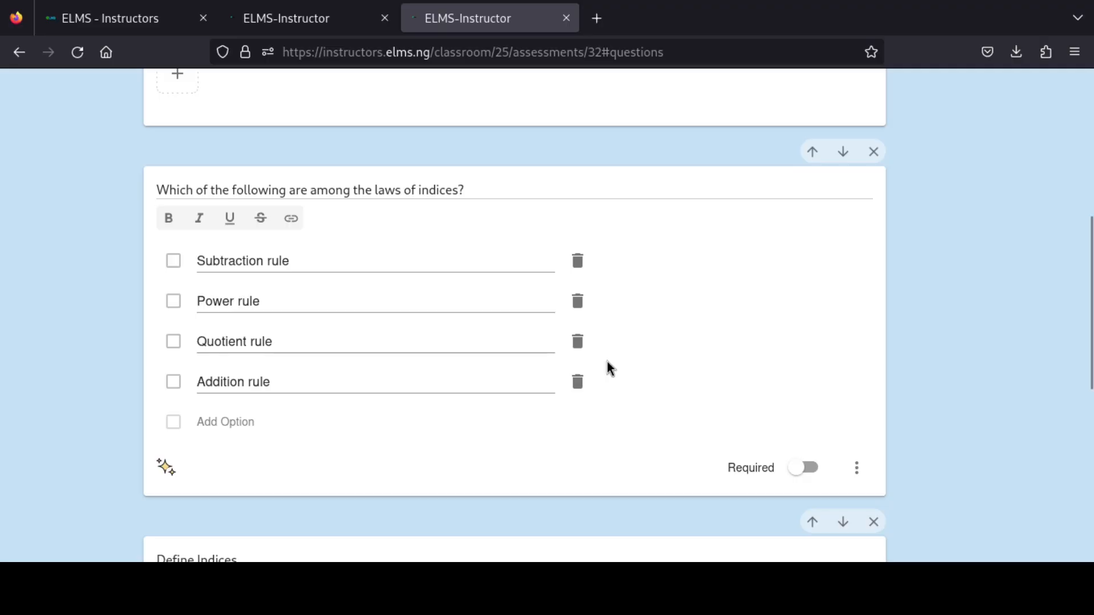
Open the auto-marking setup of the "Define Indices" question and set its marks to 4
scroll(1090, 325, down, 5)
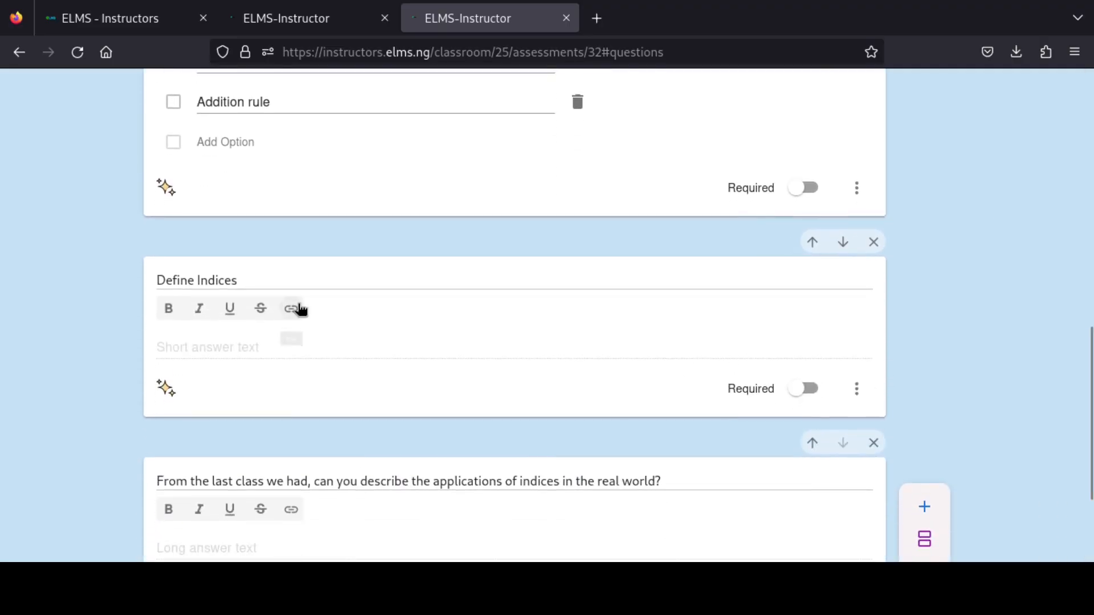
click(167, 389)
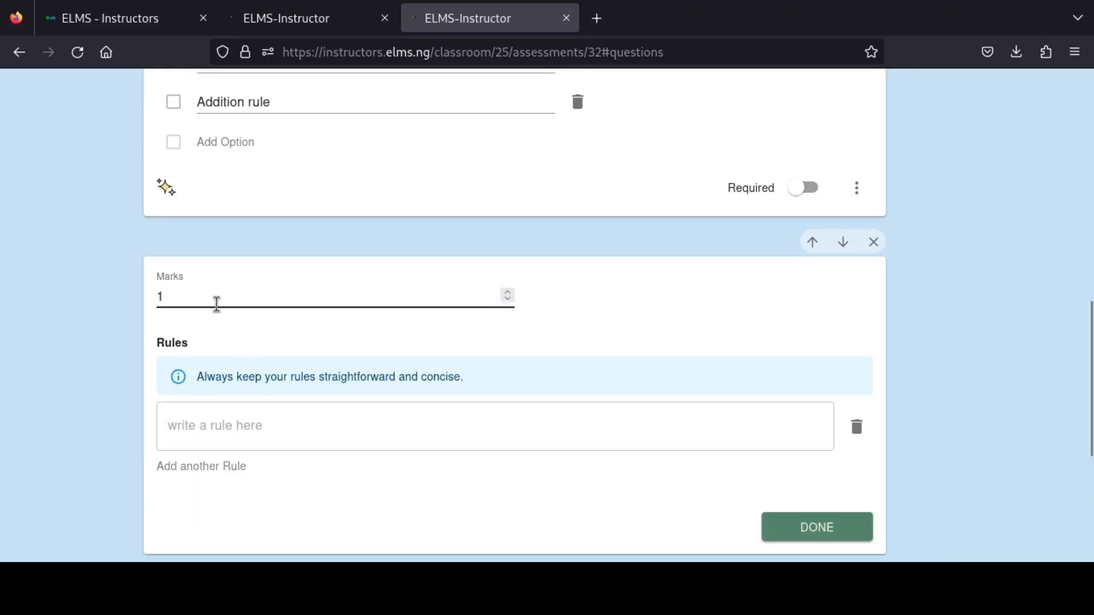
double_click(216, 304)
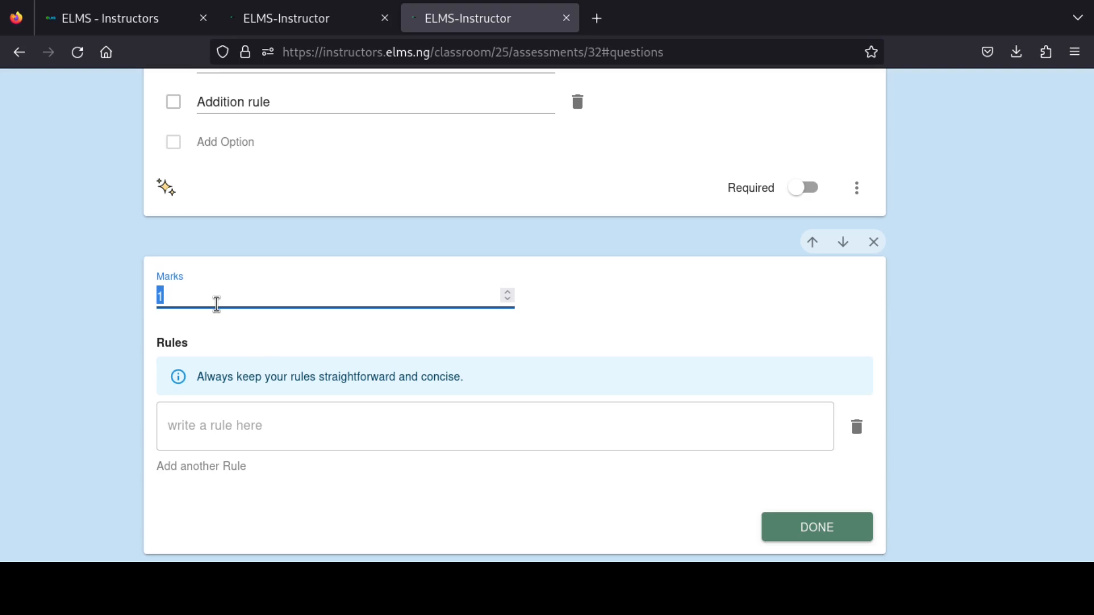
text(5)
key(BackSpace)
text(4)
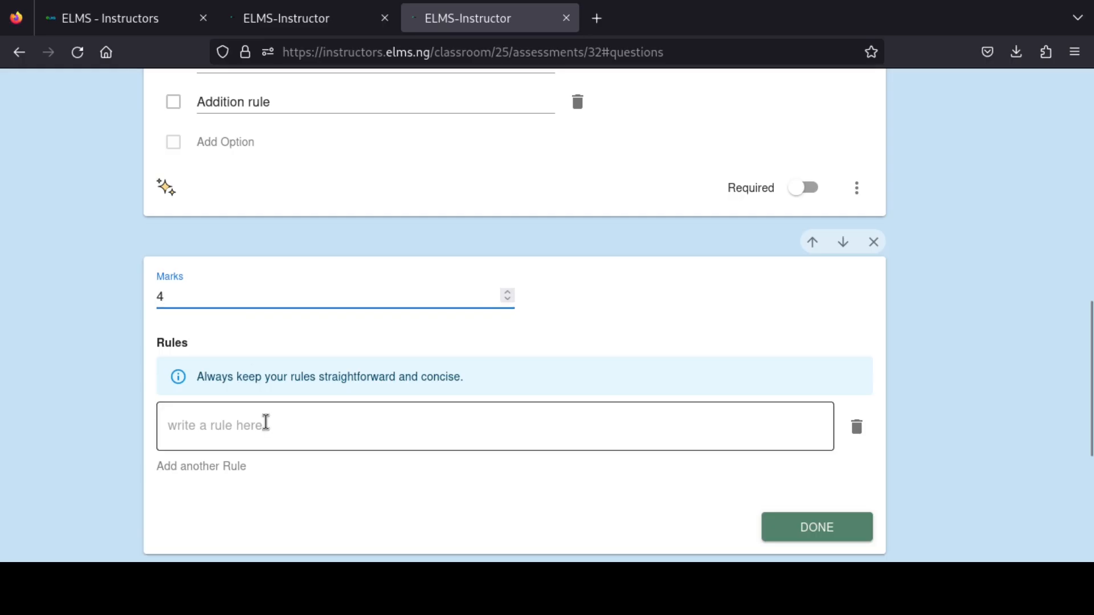
Add a second blank marking rule to the "Define Indices" question and remove it
click(238, 422)
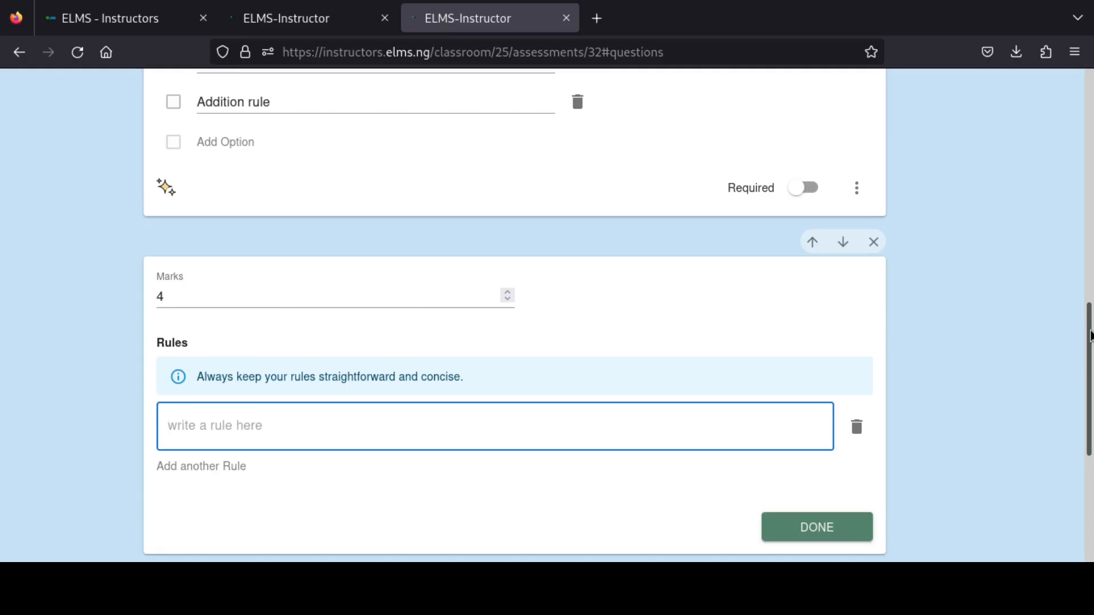
scroll(693, 379, down, 3)
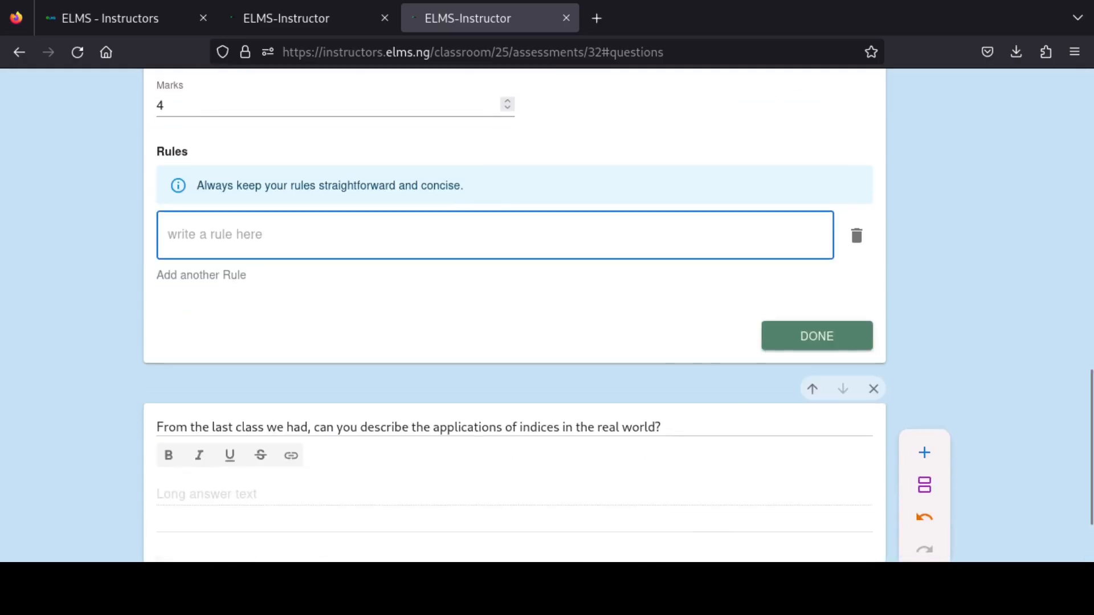
click(212, 276)
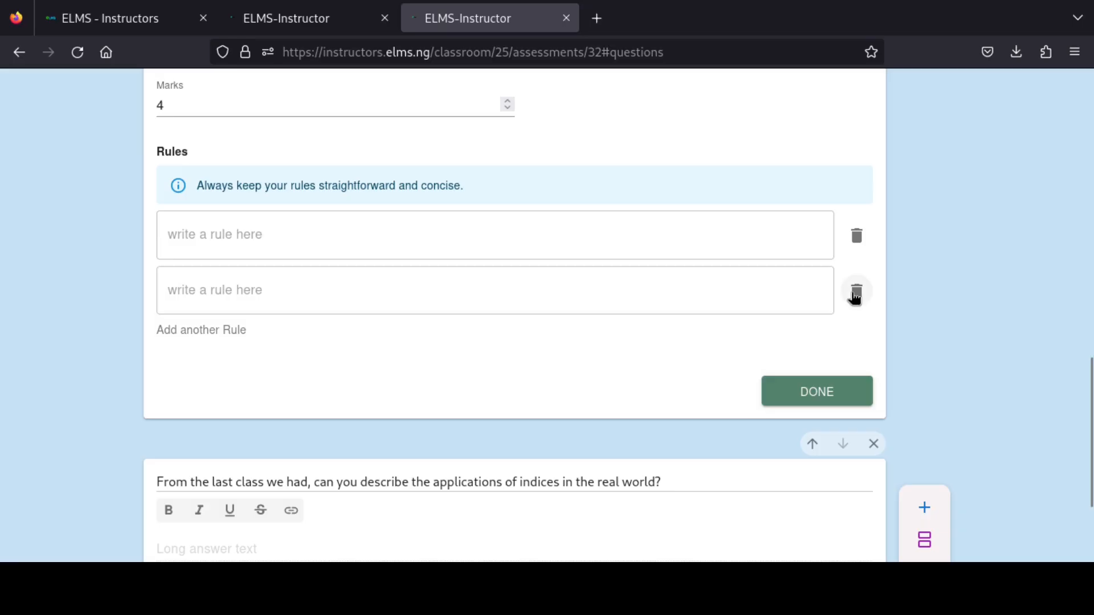
click(856, 291)
Give the "Define Indices" question the marking rule "Reward some amount of marks depending on the quality of the response"
click(470, 235)
text(D)
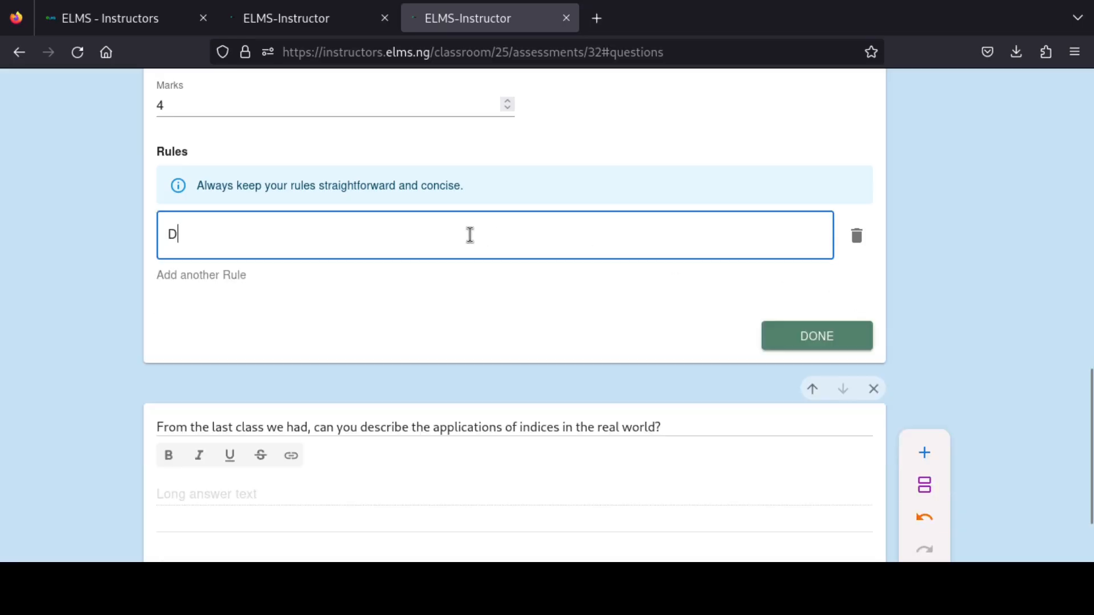
key(BackSpace)
text(Re)
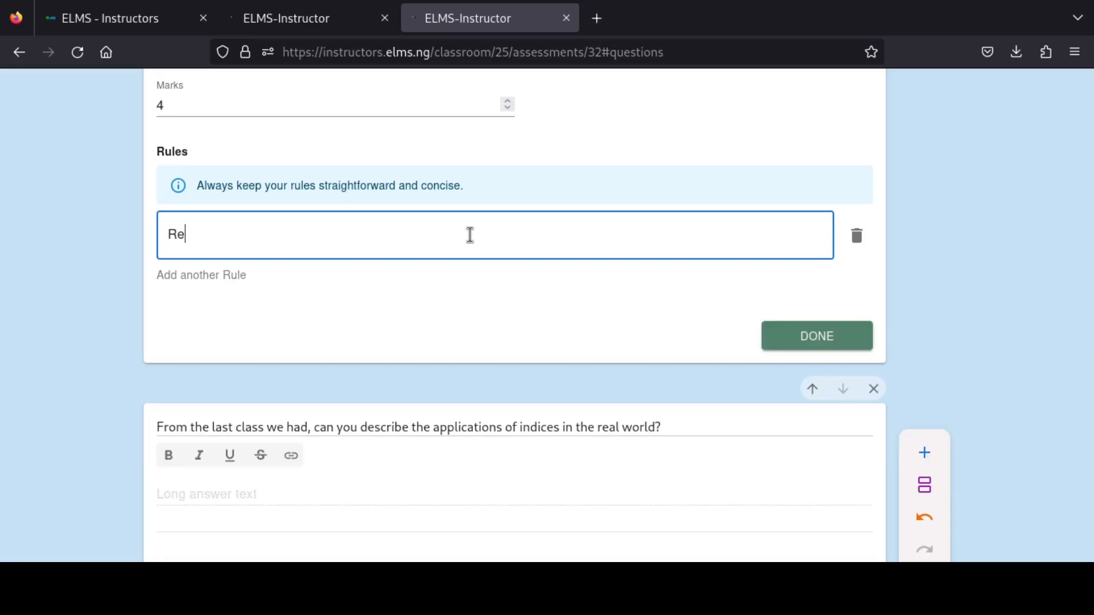
text(ward some abn)
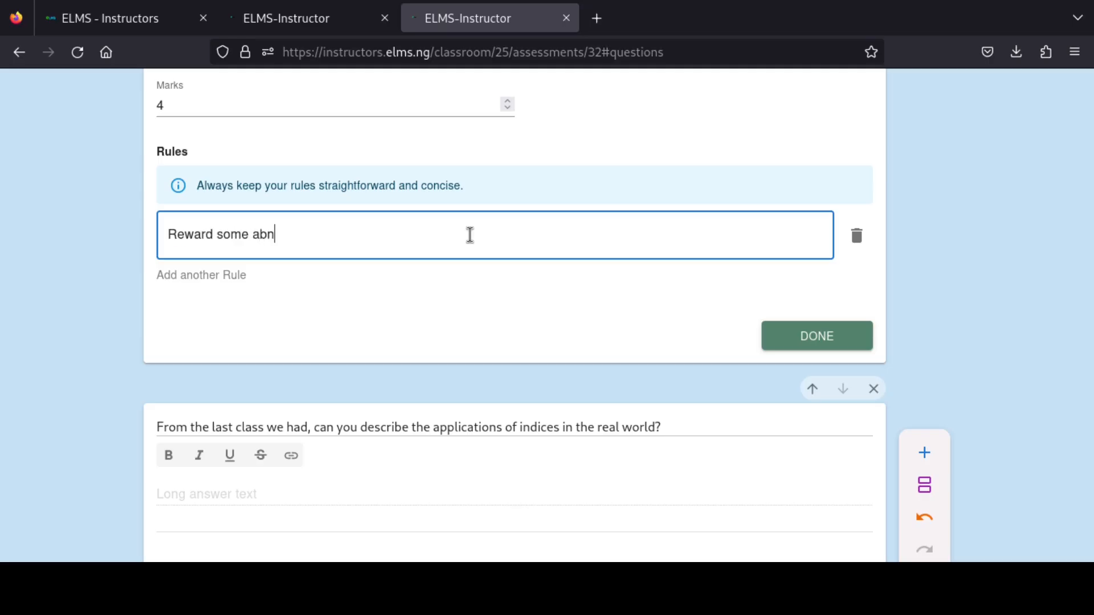
key(BackSpace)
key(BackSpace)
text(mount of marks)
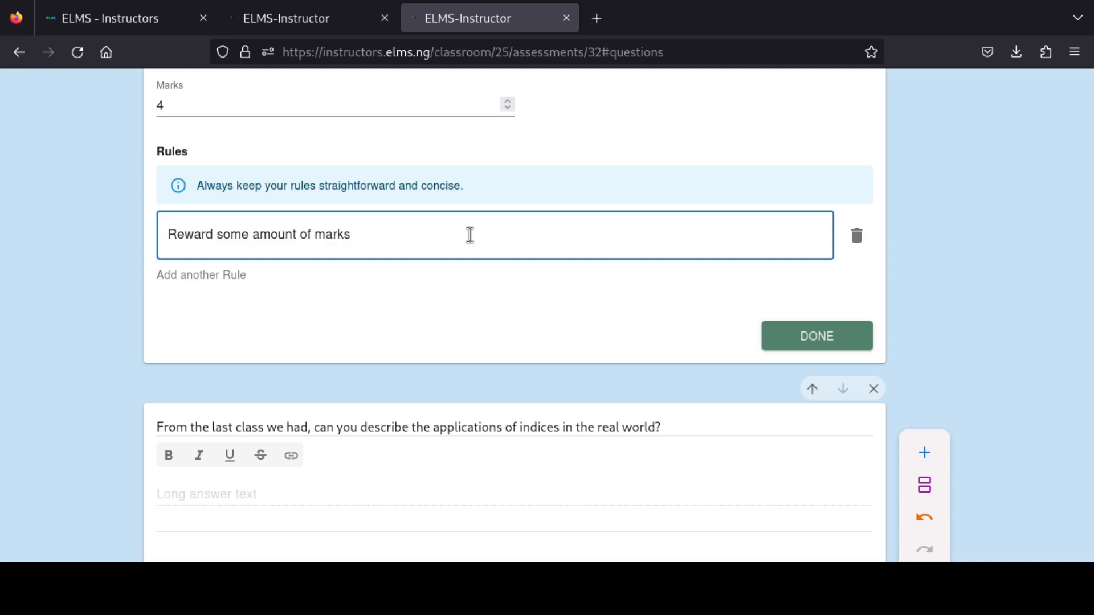
text( depenf)
key(BackSpace)
text(ding on the)
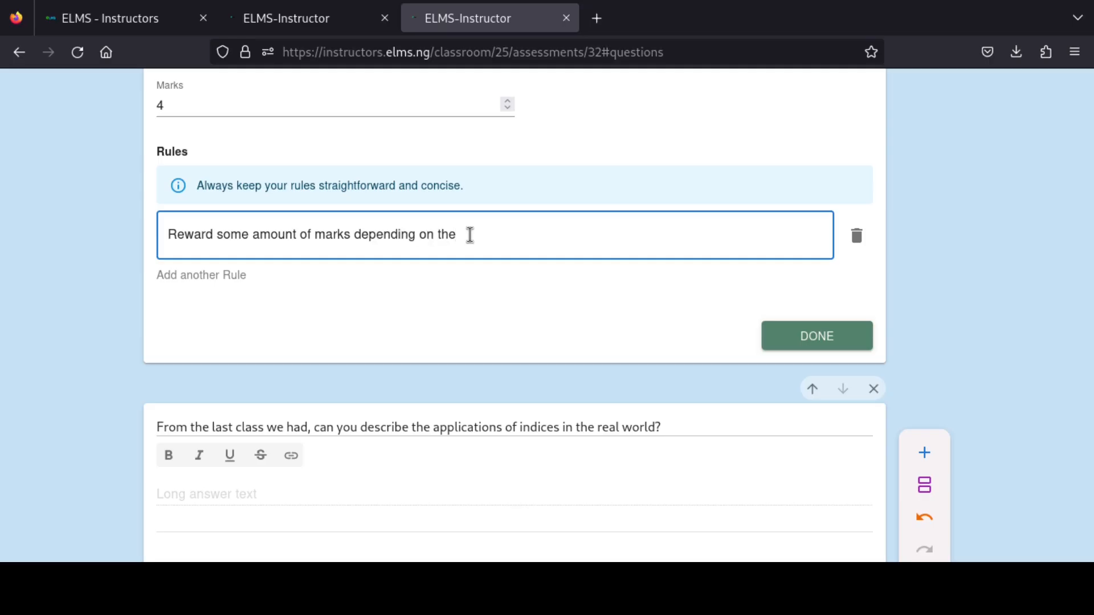
text( quiality of the re)
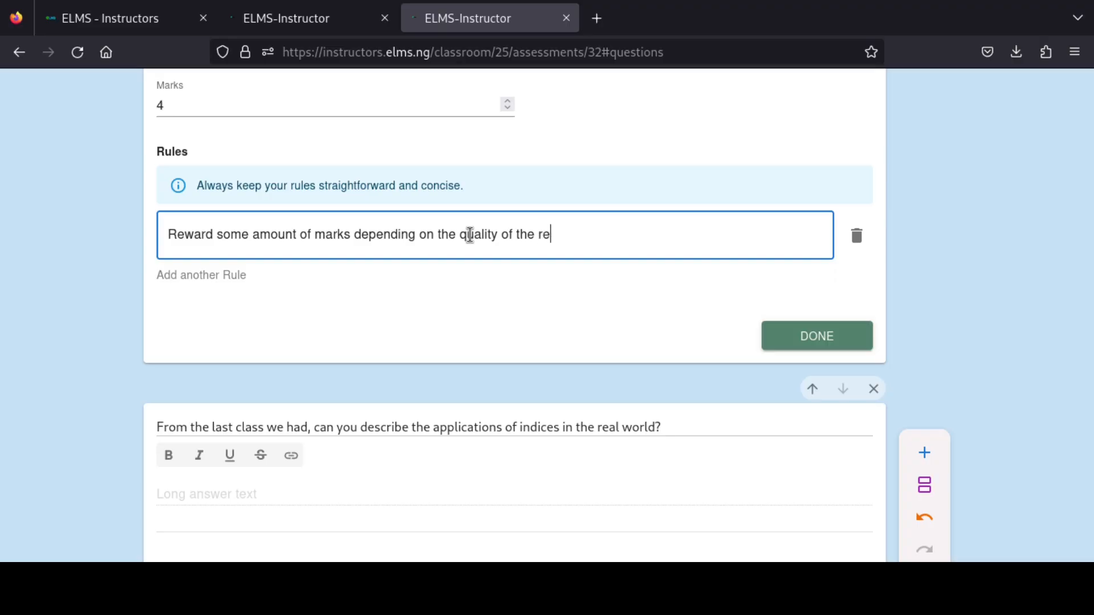
key(BackSpace)
key(BackSpace)
text(respon)
click(397, 163)
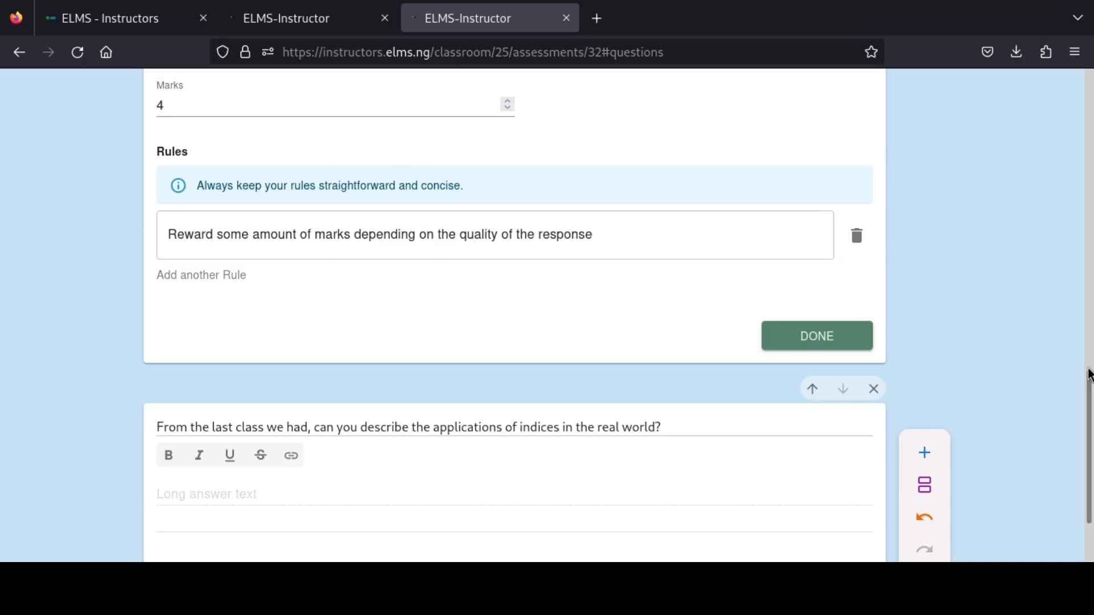
Finish the auto-marking setup of the "Define Indices" question, keeping its marking rule
drag(570, 234, 259, 236)
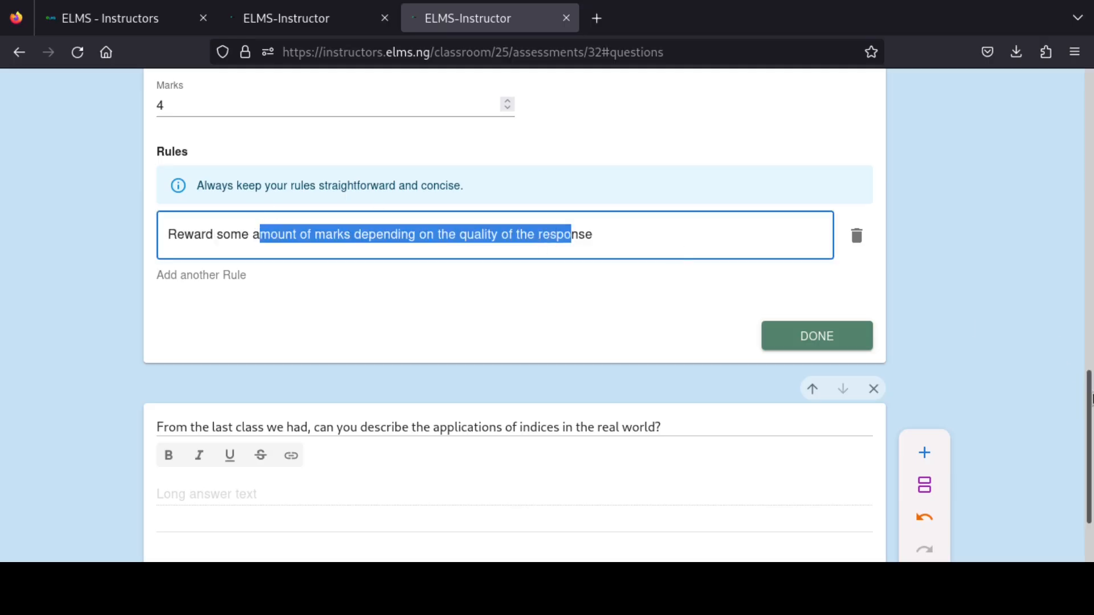
scroll(1090, 399, up, 2)
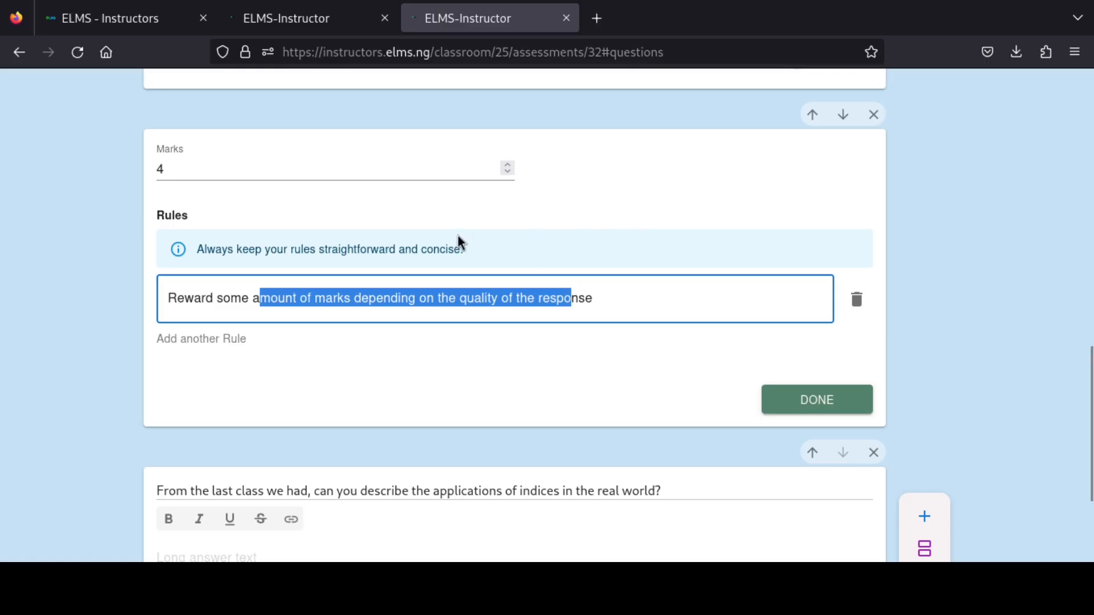
click(505, 216)
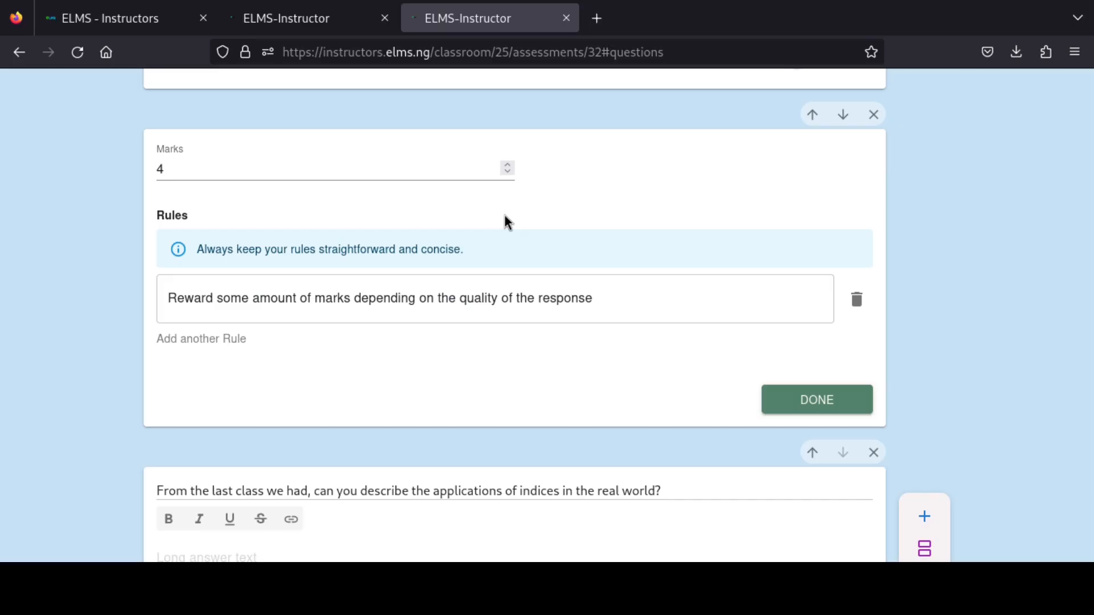
click(504, 298)
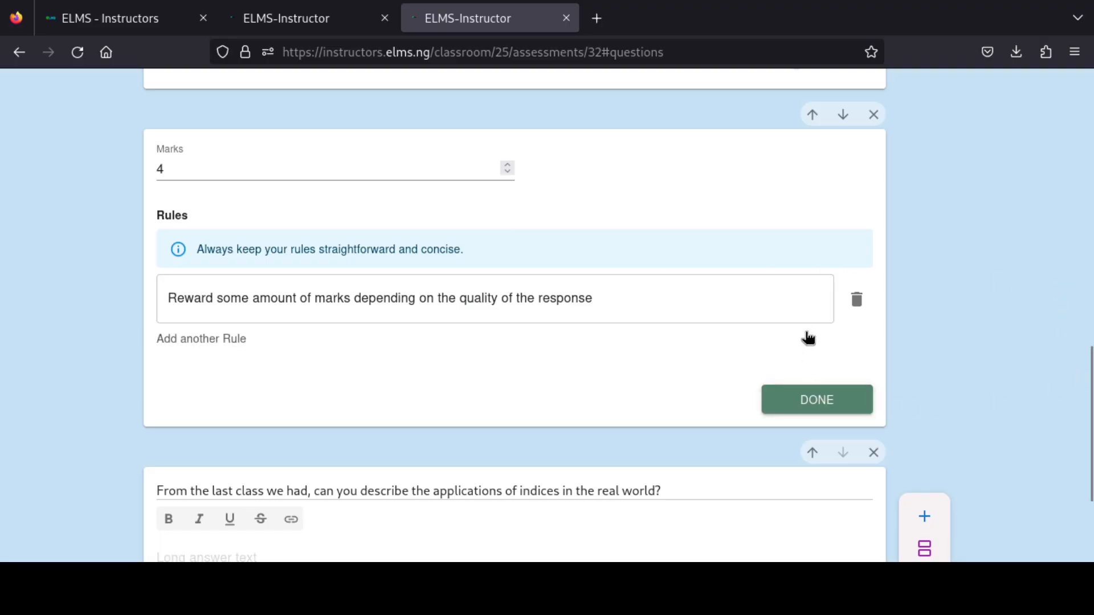
click(806, 411)
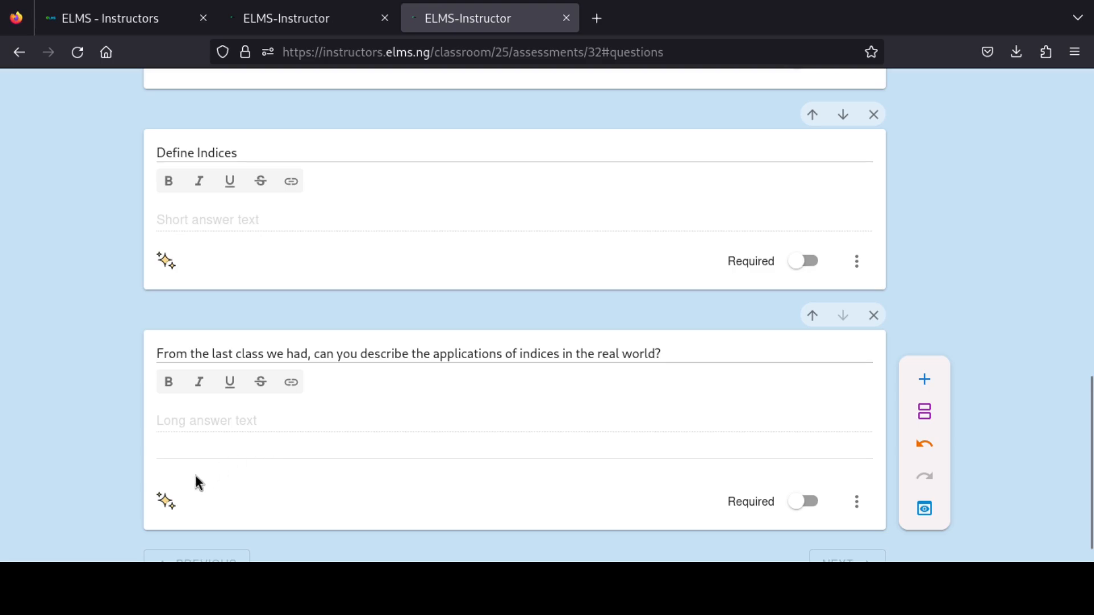
Open the auto-marking setup of the long-answer question on real-world applications of indices and set its marks to 4
click(178, 500)
click(237, 369)
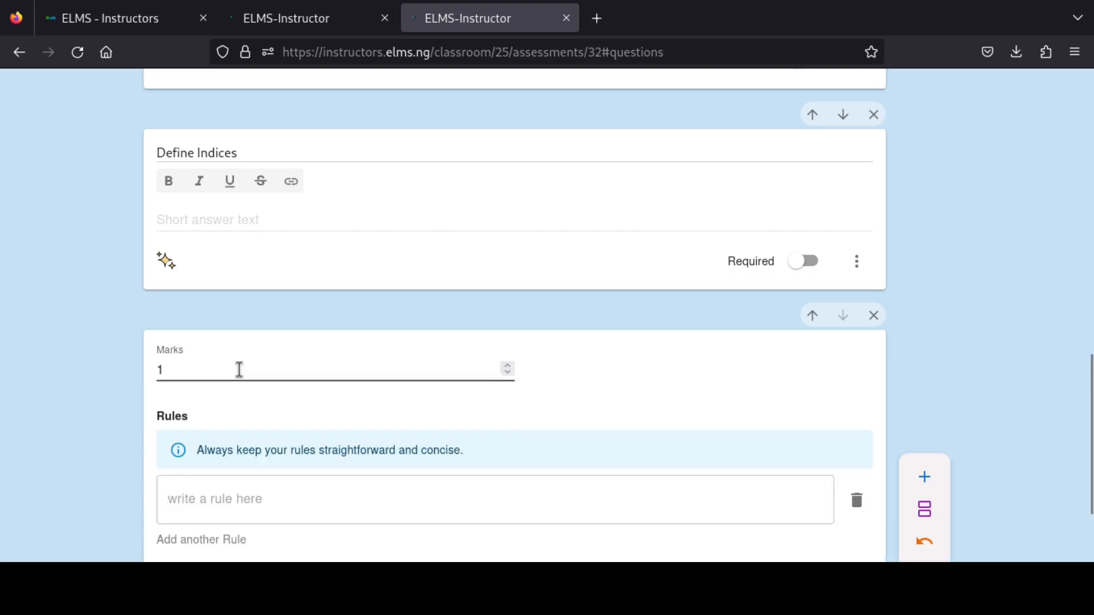
key(BackSpace)
text(4)
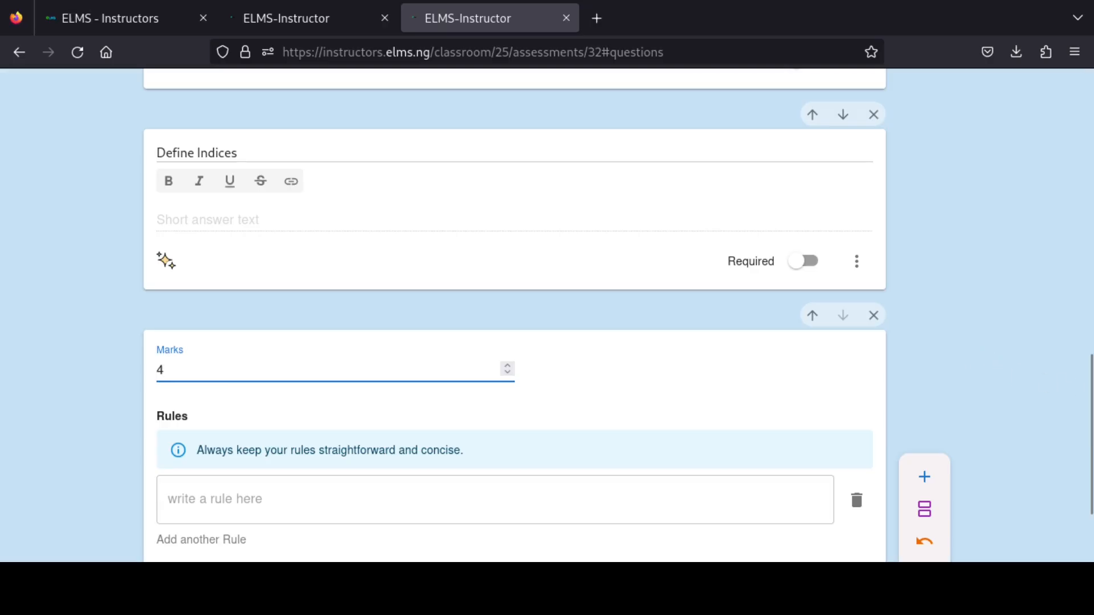
scroll(1090, 433, down, 3)
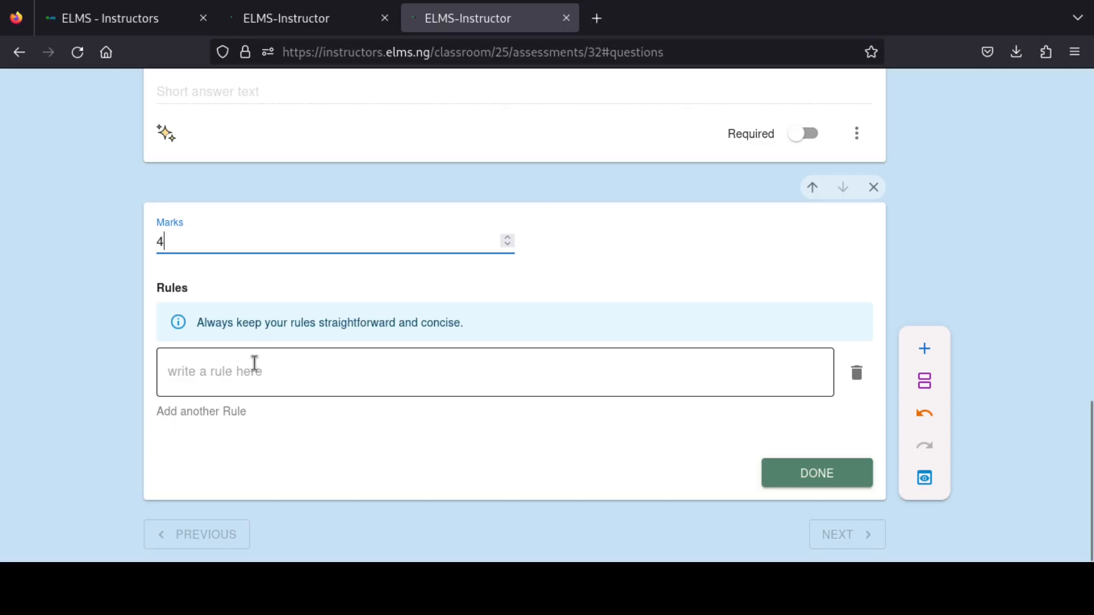
Start the marking rule with: if and only if the student mentions something related to "used in science and physics for expressing very large or very little numbers"
click(347, 389)
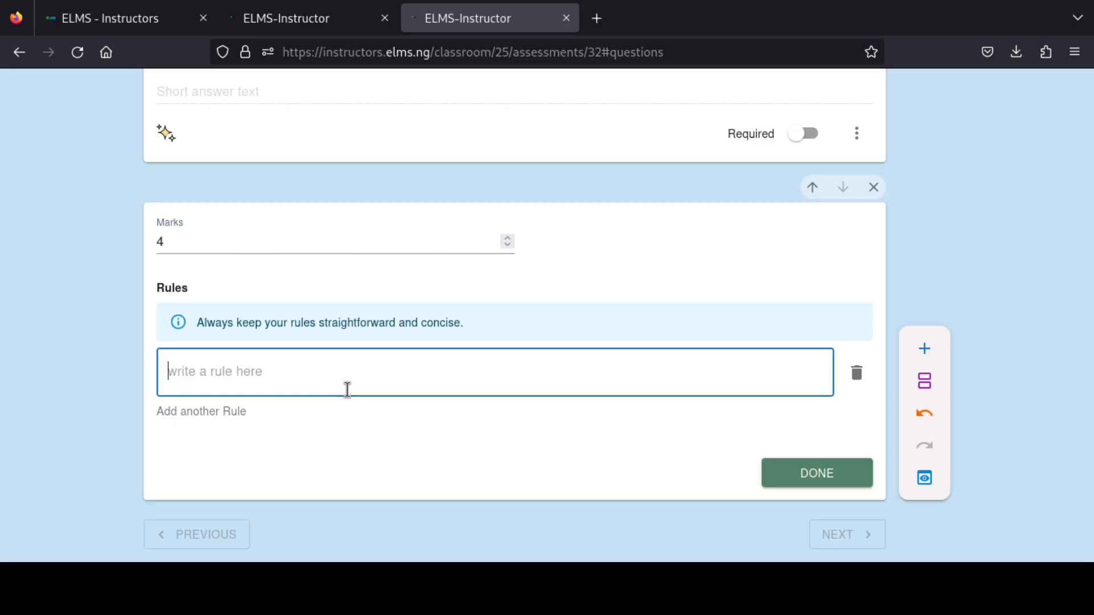
text(i)
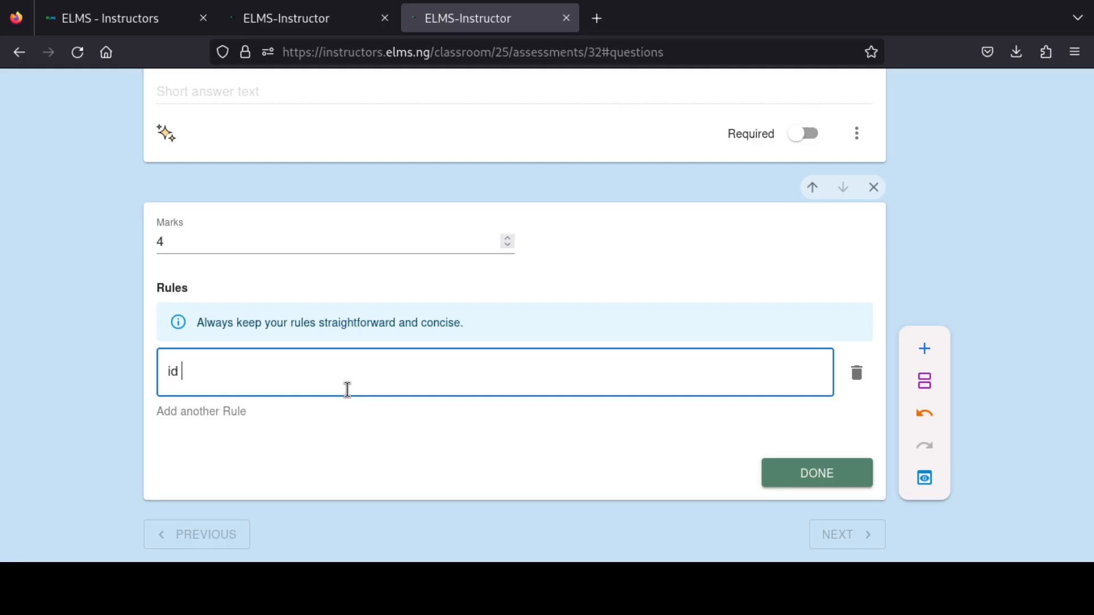
text(f and only if the)
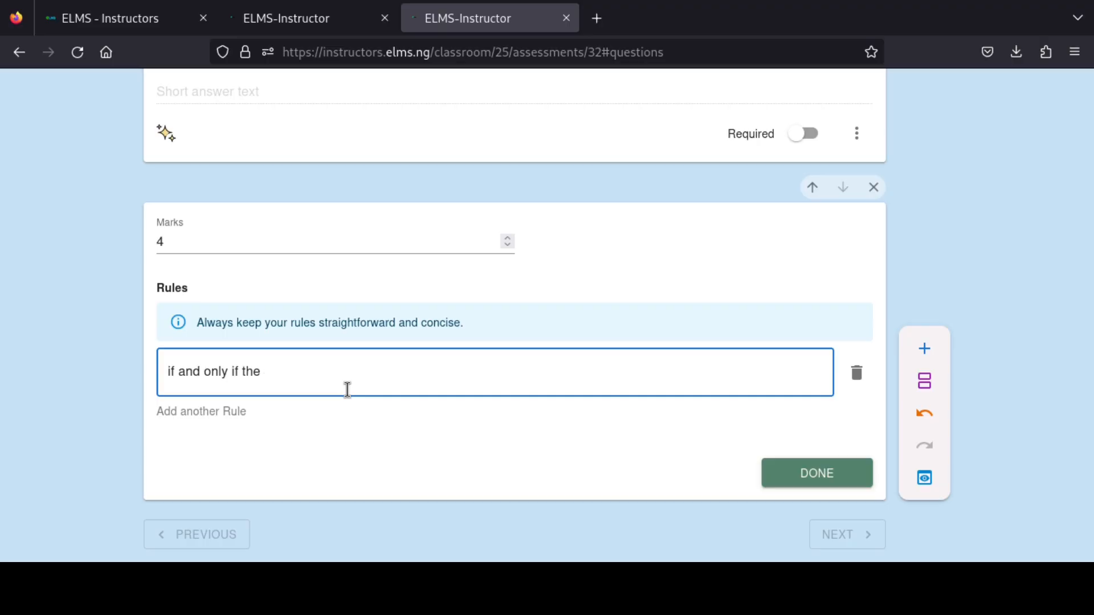
text( student mentions )
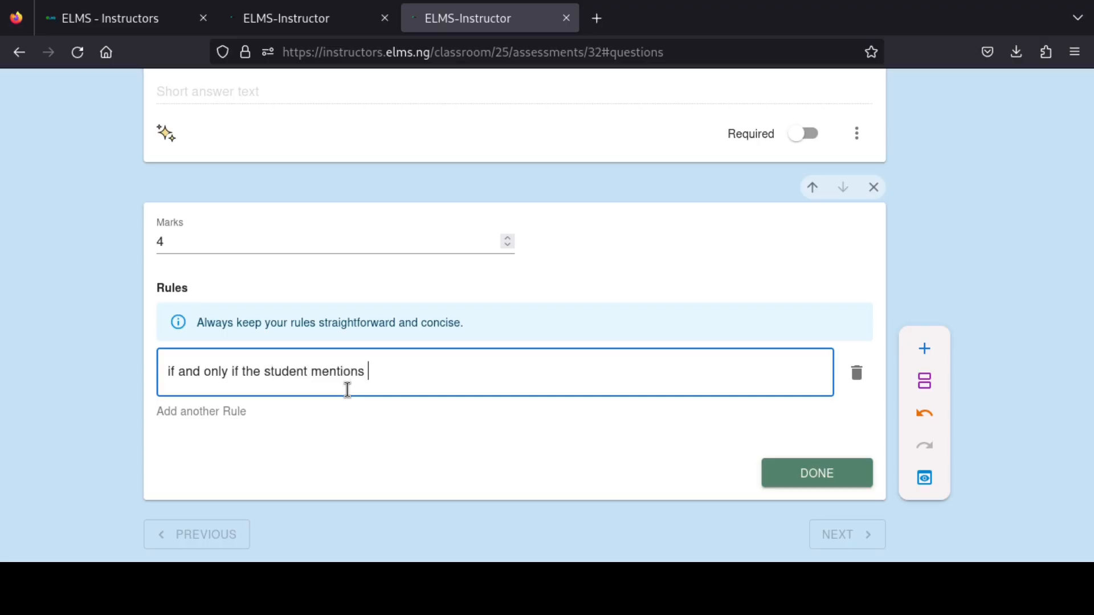
text(something related )
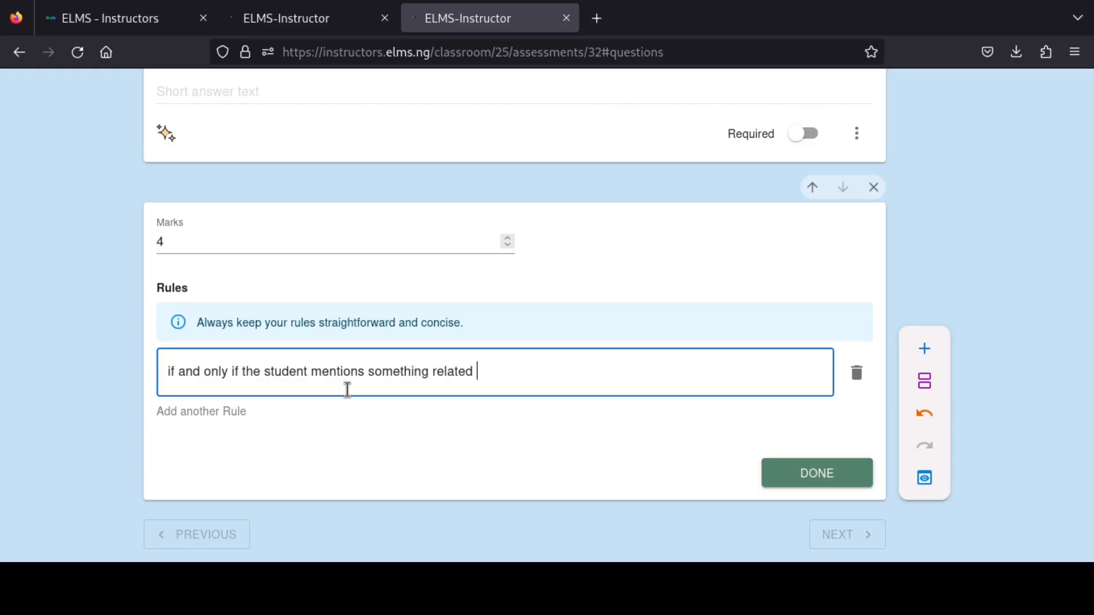
text(to "used)
key(BackSpace)
text(d in scie)
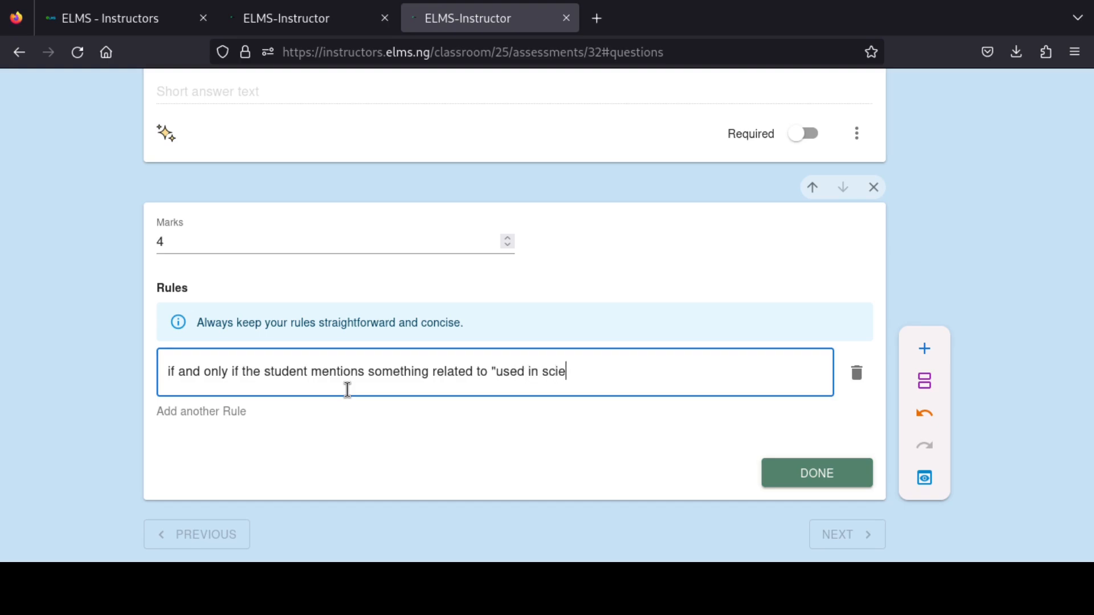
text(nce ans physo)
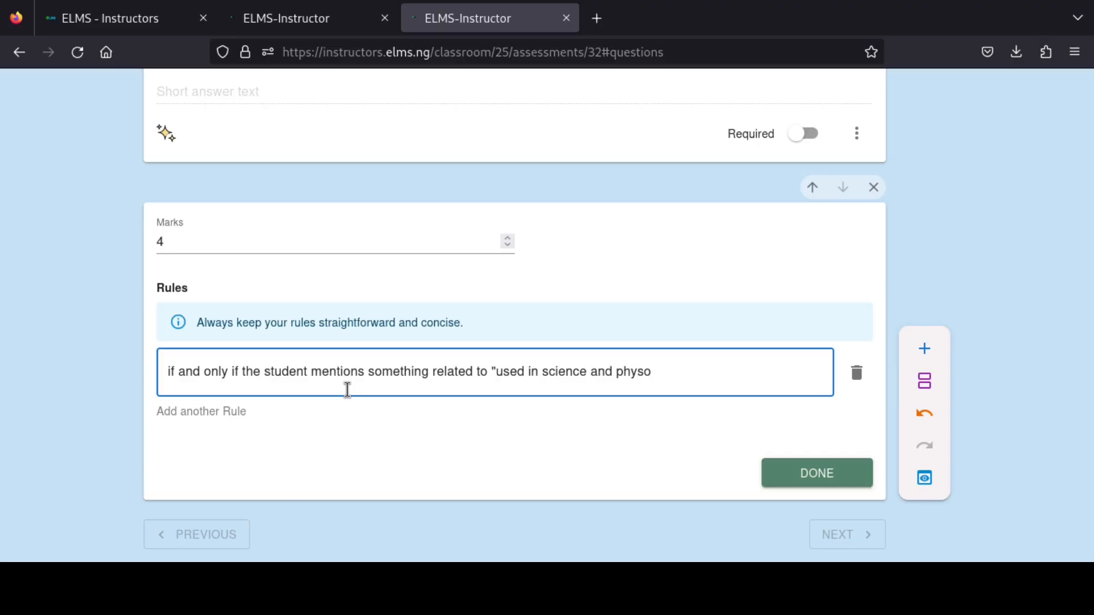
key(BackSpace)
text(ics for explressing)
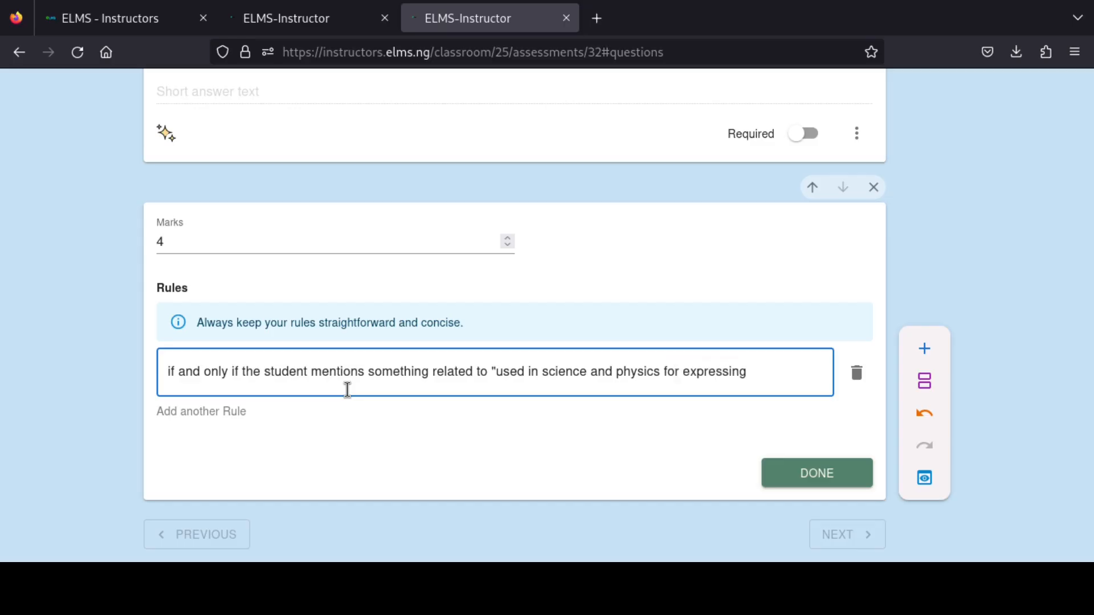
text( very larg)
text(e ot)
text(r )
text(ver)
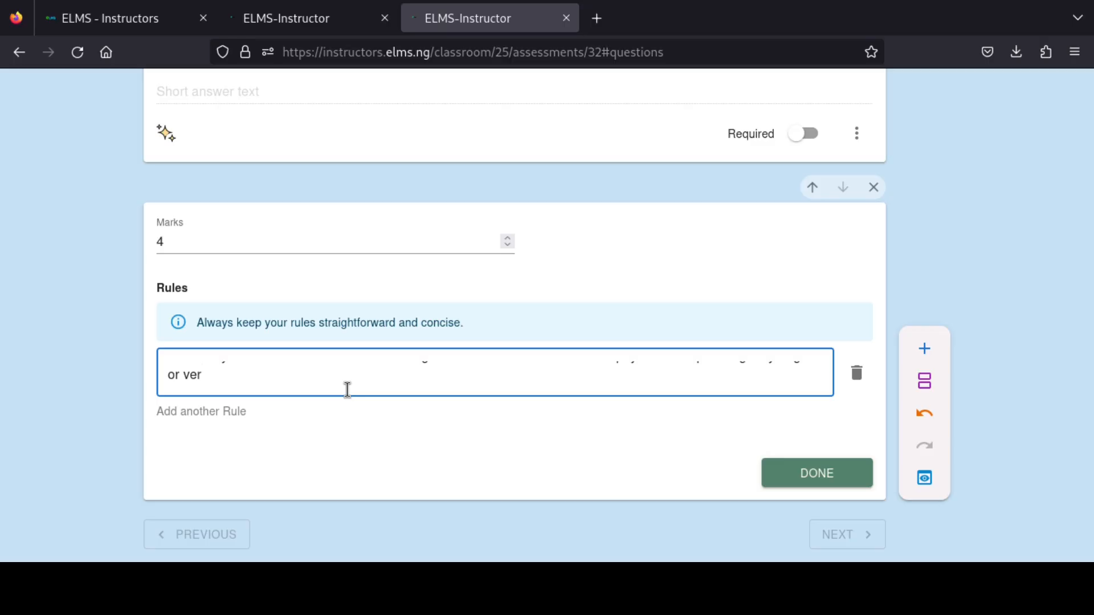
text(y little numbers)
Complete the rule with "award the user some amount of marks based on the response quality." and finish the question's marking setup
text( awa)
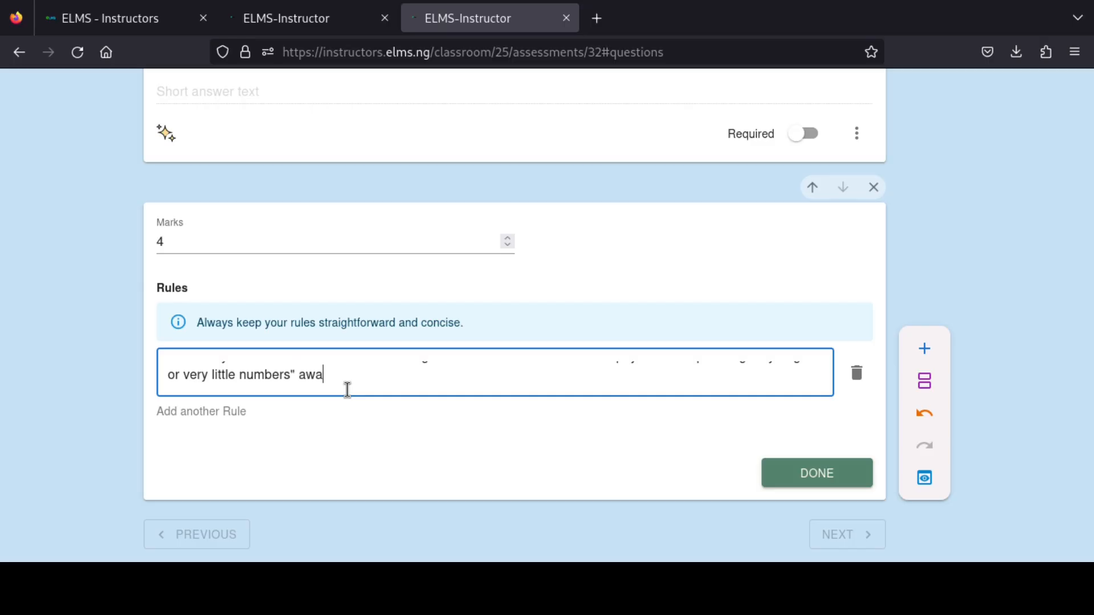
text(rd the user some am)
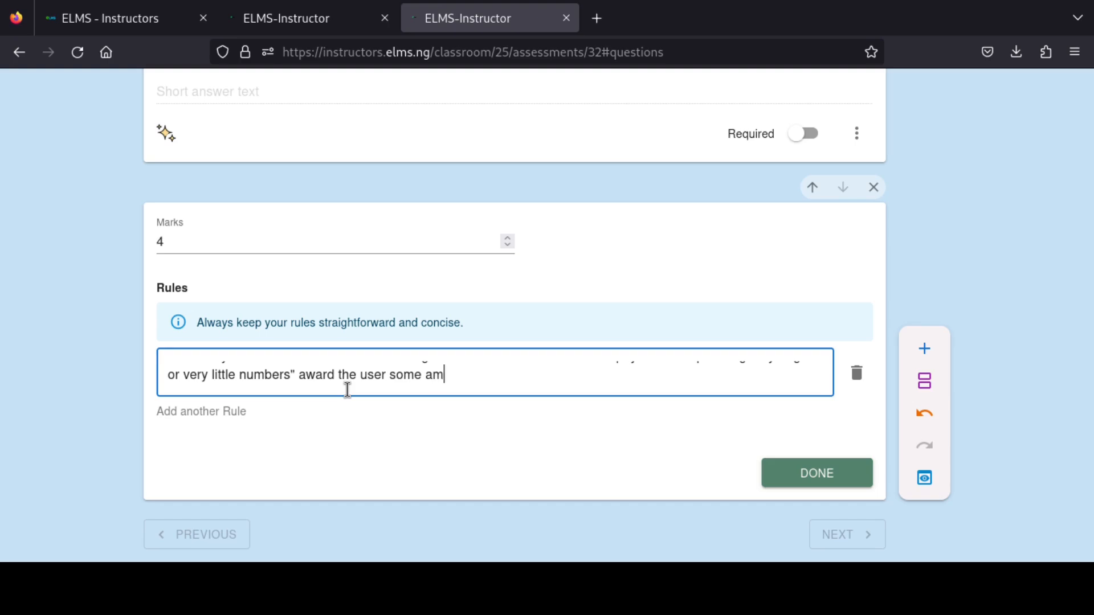
text(ount of marks bases)
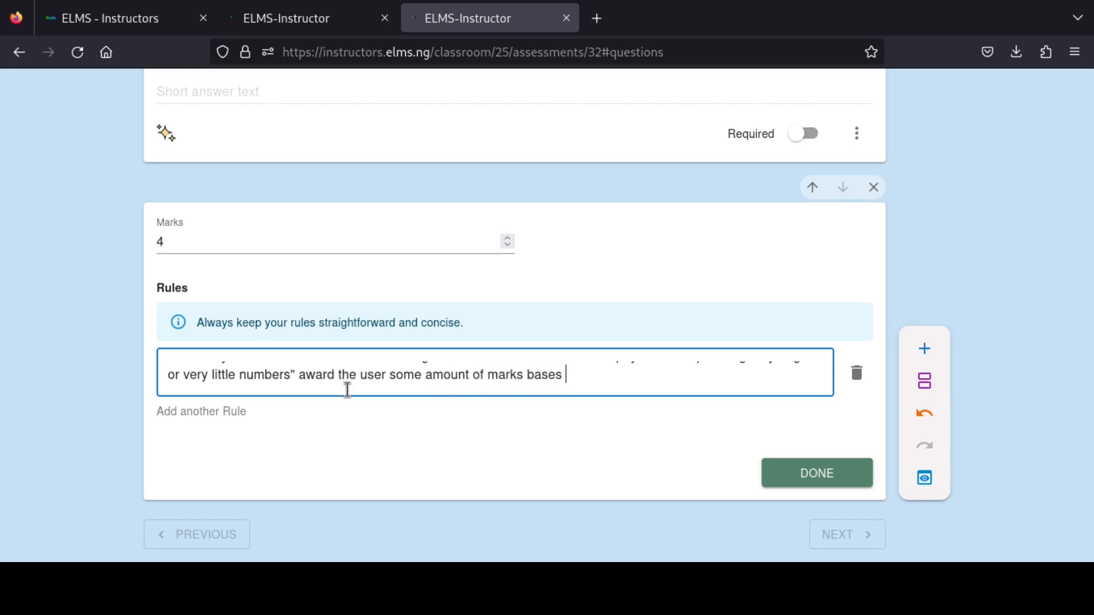
key(BackSpace)
key(BackSpace)
text(d on the )
text(de)
key(BackSpace)
key(BackSpace)
text(respon)
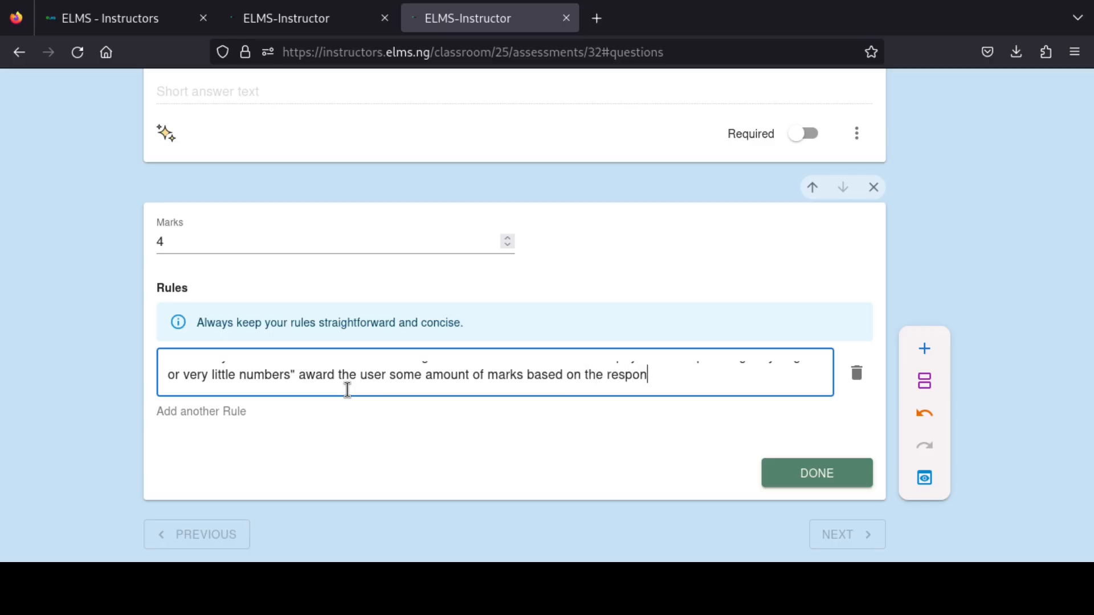
text(se quality.)
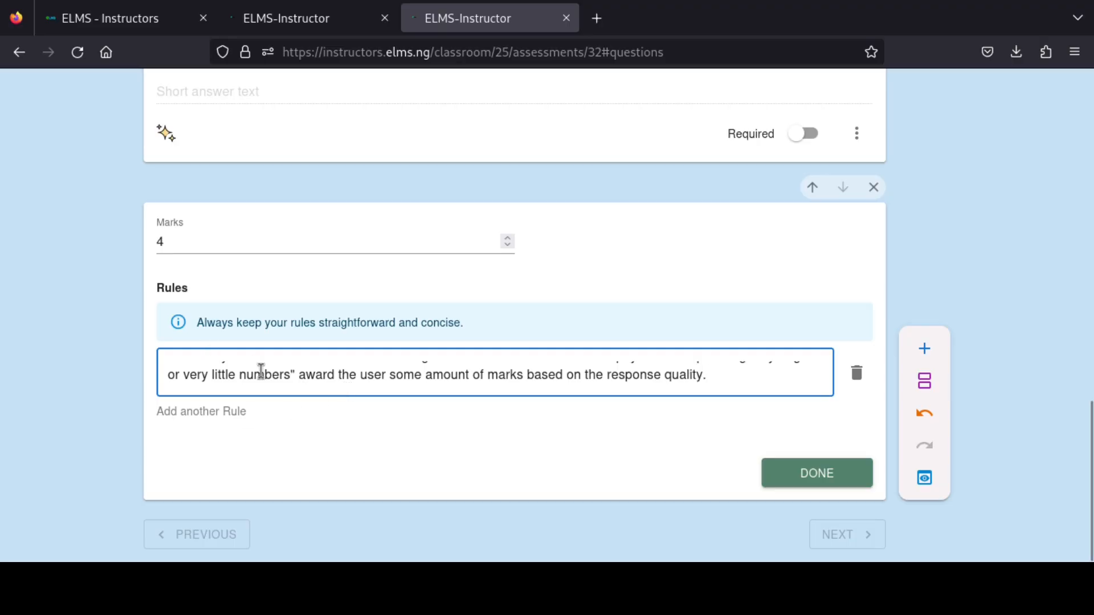
drag(261, 371, 293, 365)
click(292, 367)
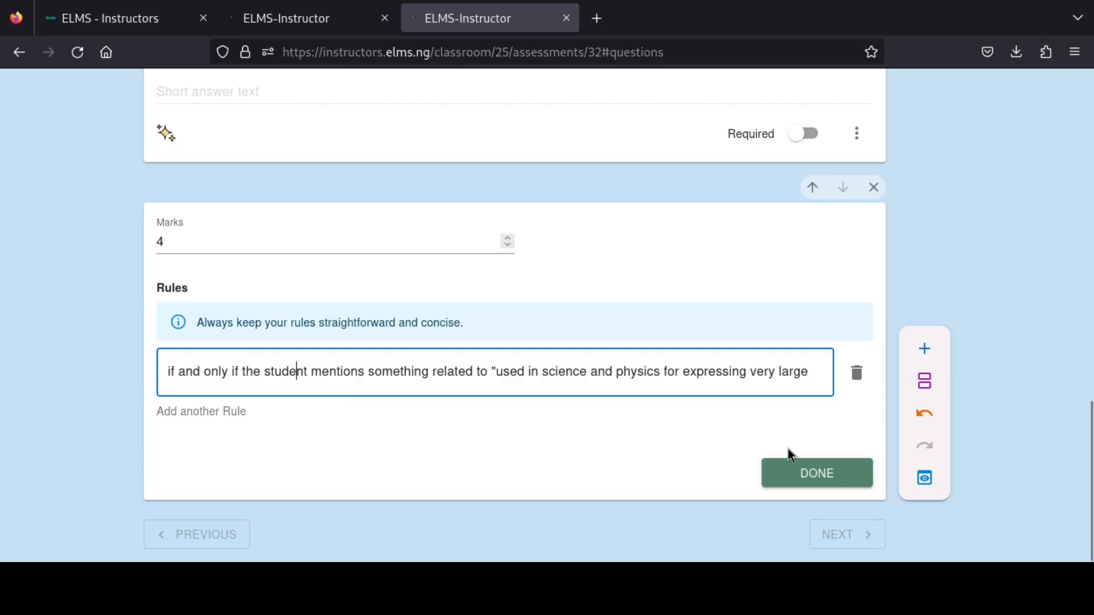
click(800, 478)
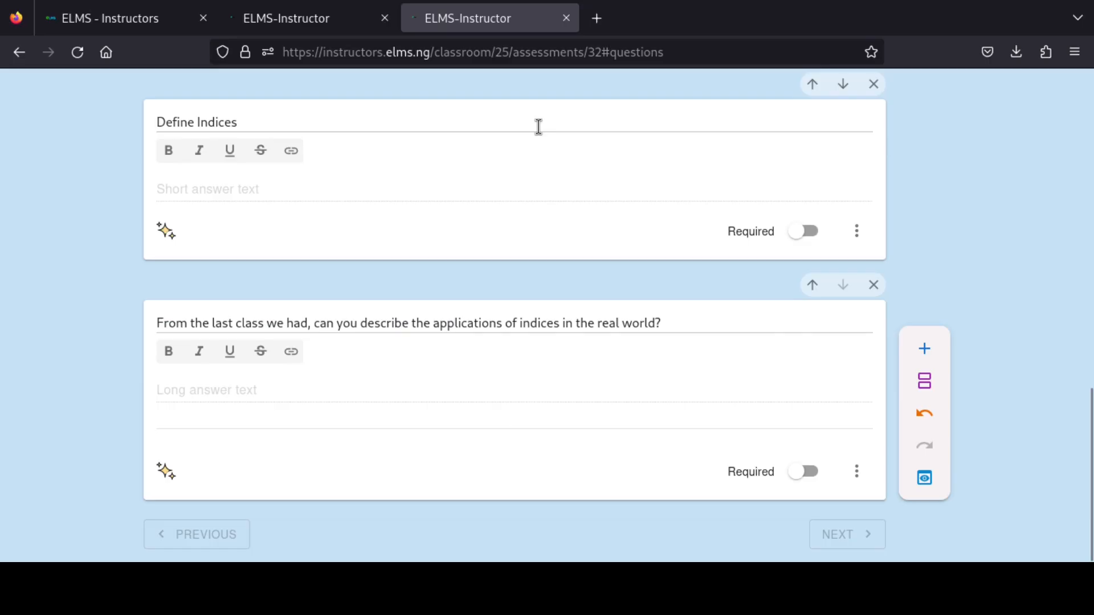
Make the long-answer question, the "Define Indices" question and the laws-of-indices checkbox question required
drag(1087, 402, 1038, 498)
click(801, 473)
click(804, 231)
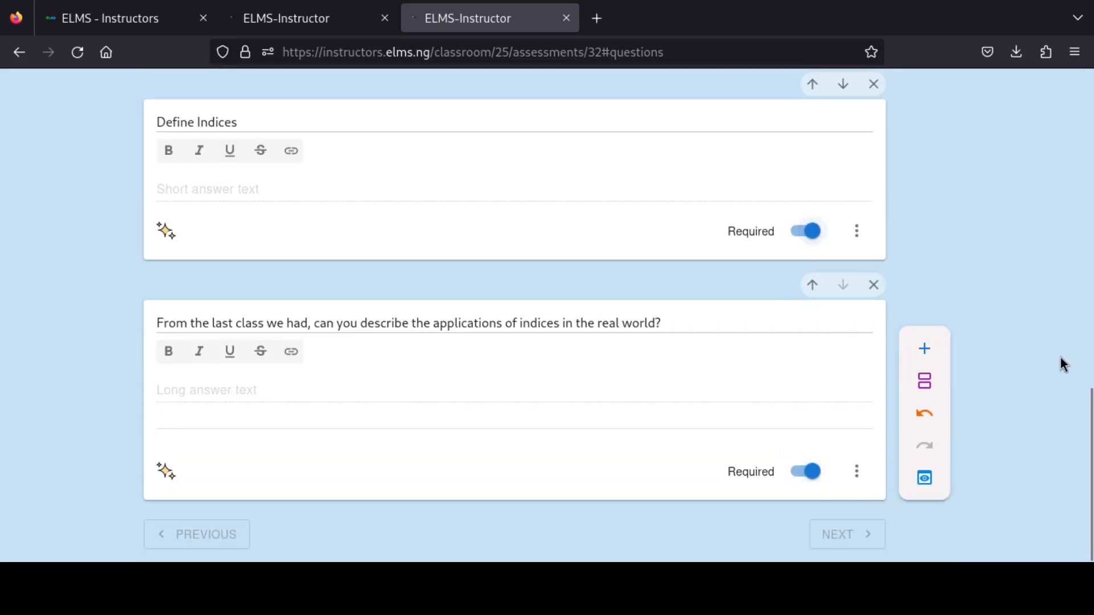
drag(1086, 435, 1087, 252)
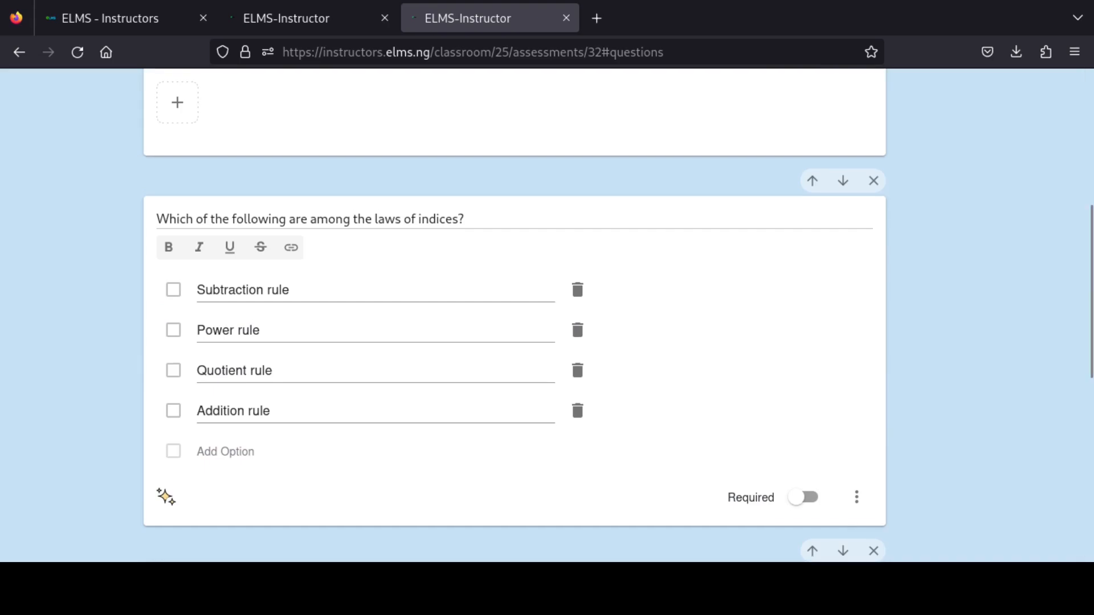
click(803, 498)
drag(1087, 377, 464, 146)
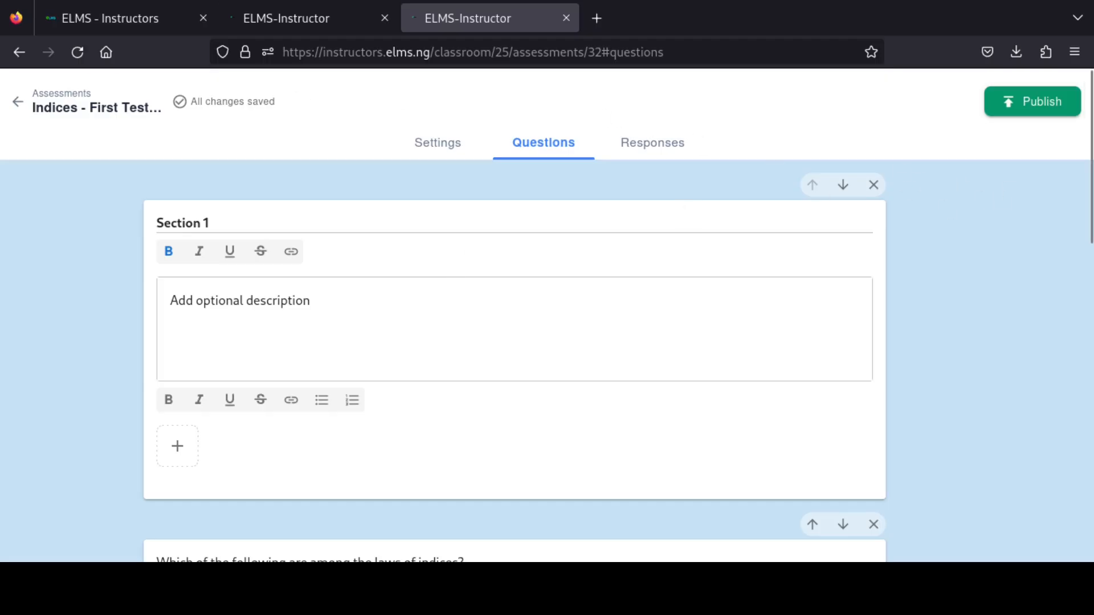
Open the assessment's preview, proceed past the instruction page with the student fields empty, and review the questions and their marks
drag(1089, 243, 1089, 561)
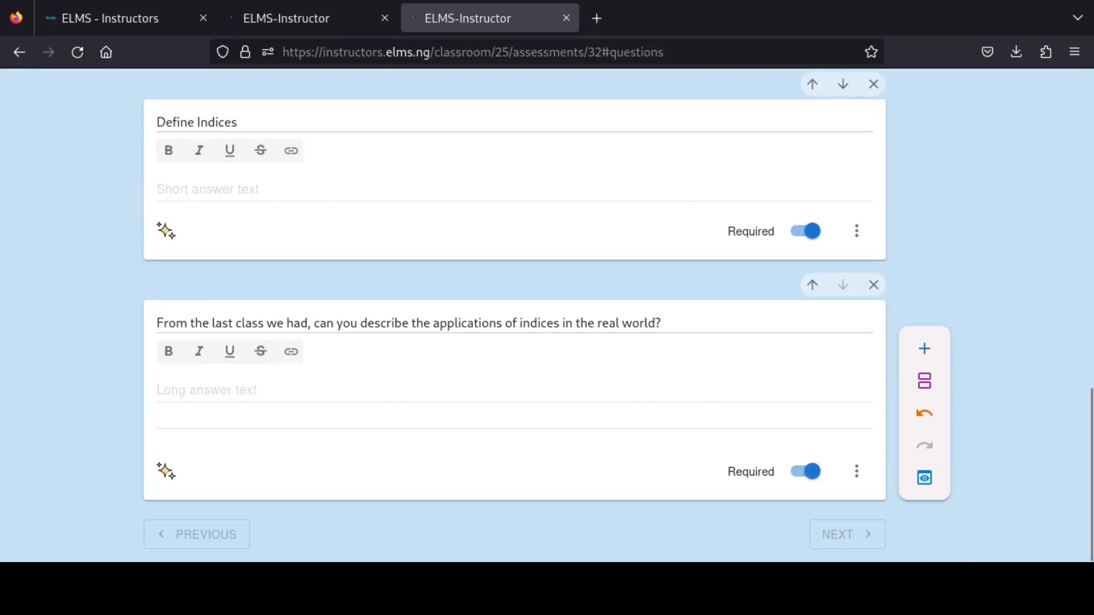
click(924, 489)
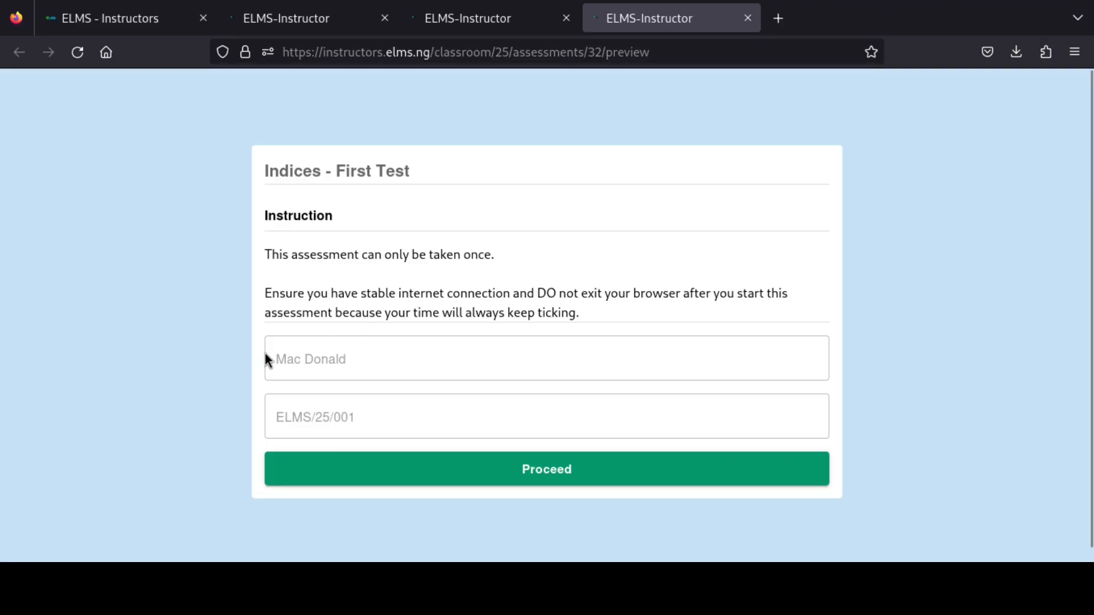
drag(266, 358, 348, 359)
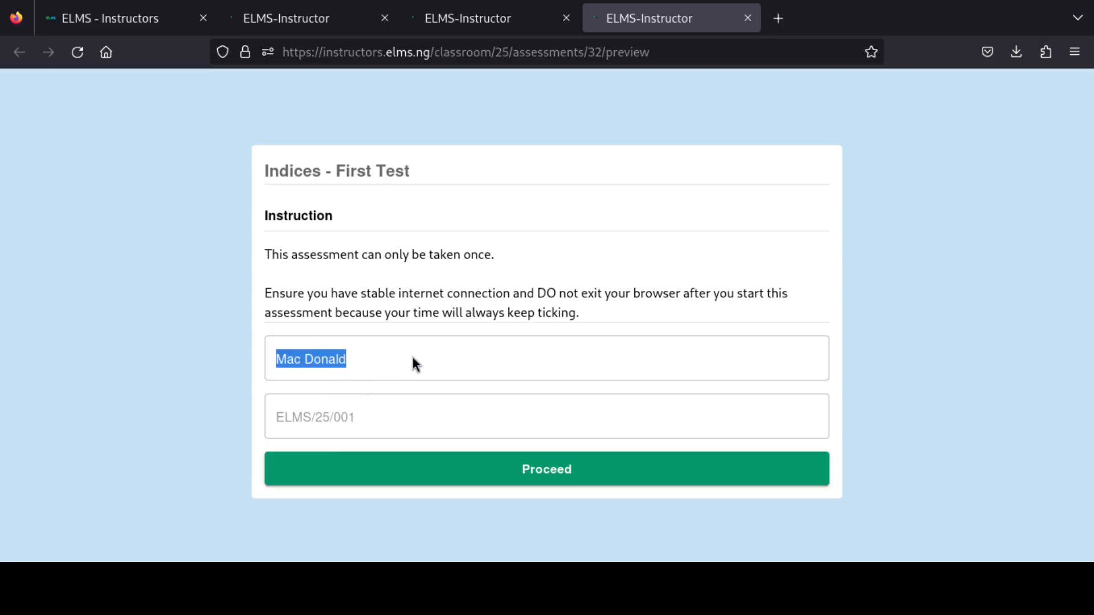
key(BackSpace)
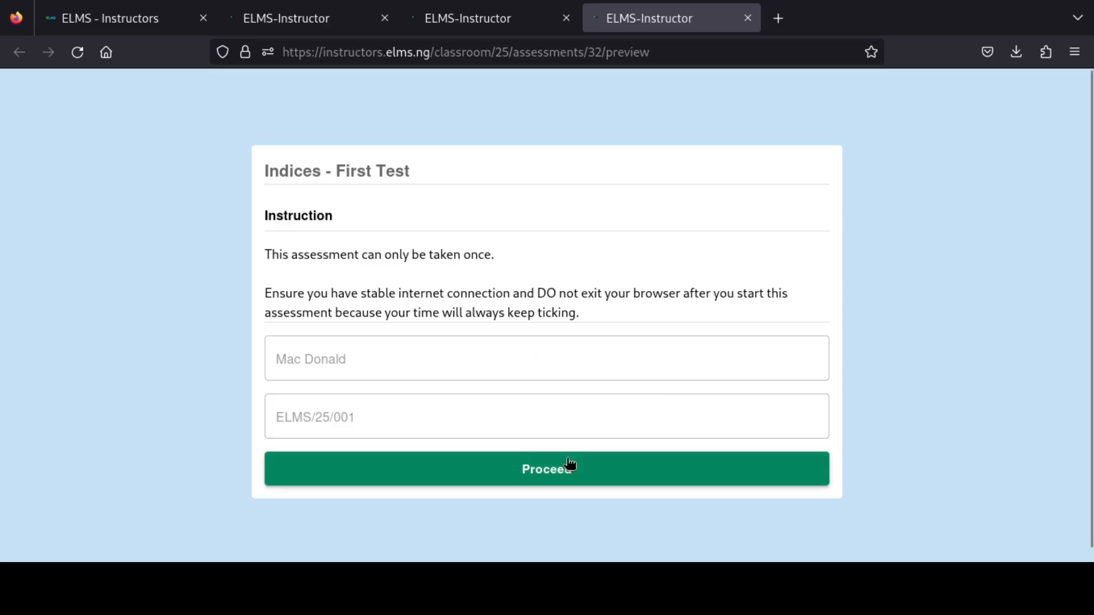
click(523, 474)
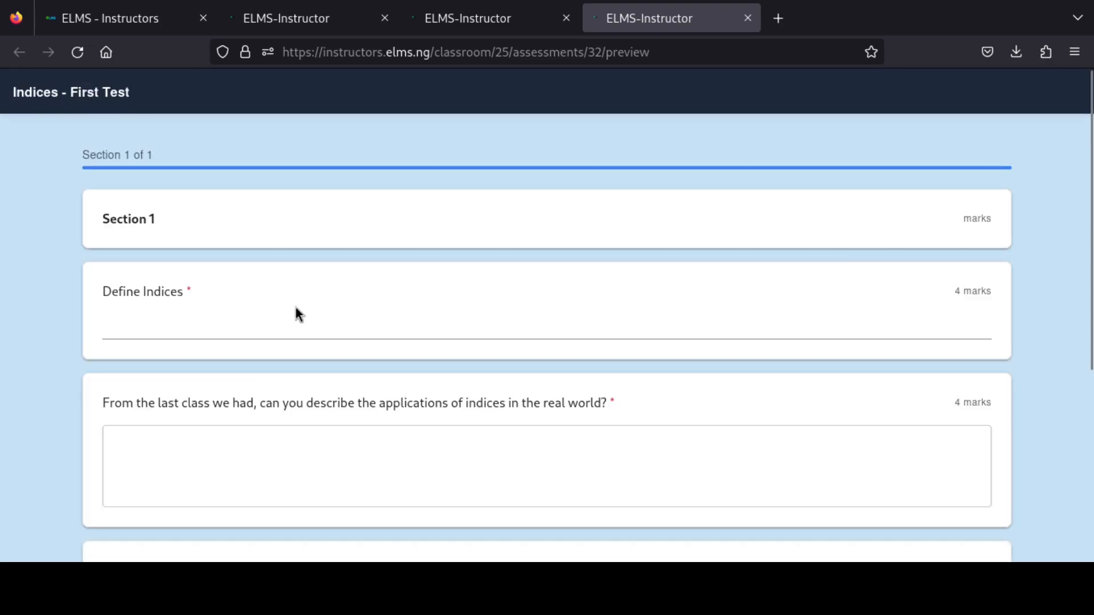
scroll(547, 342, down, 5)
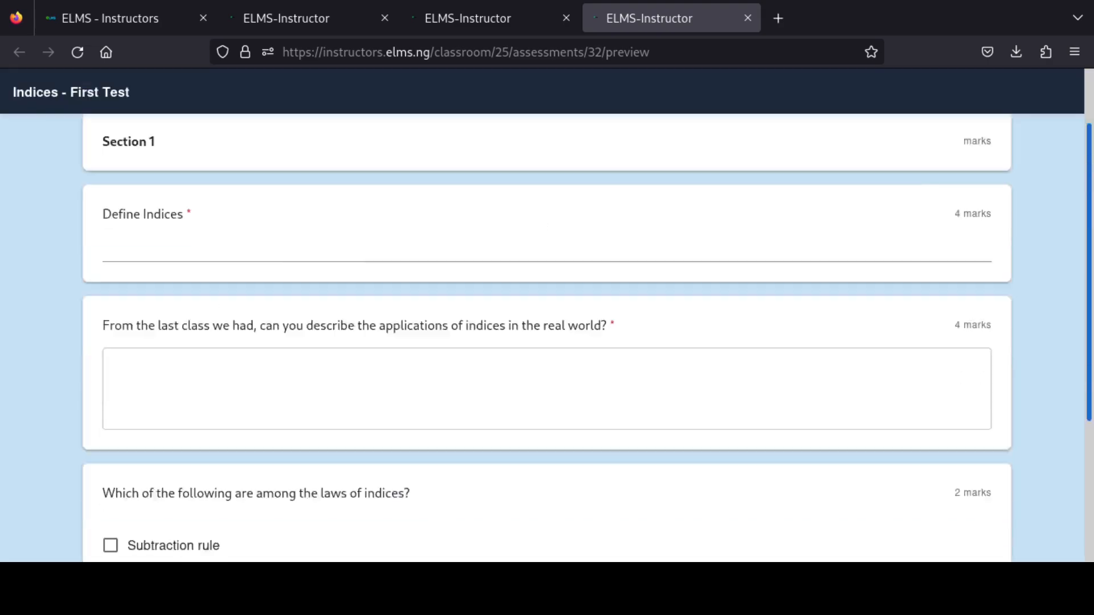
scroll(547, 342, up, 3)
scroll(547, 342, up, 2)
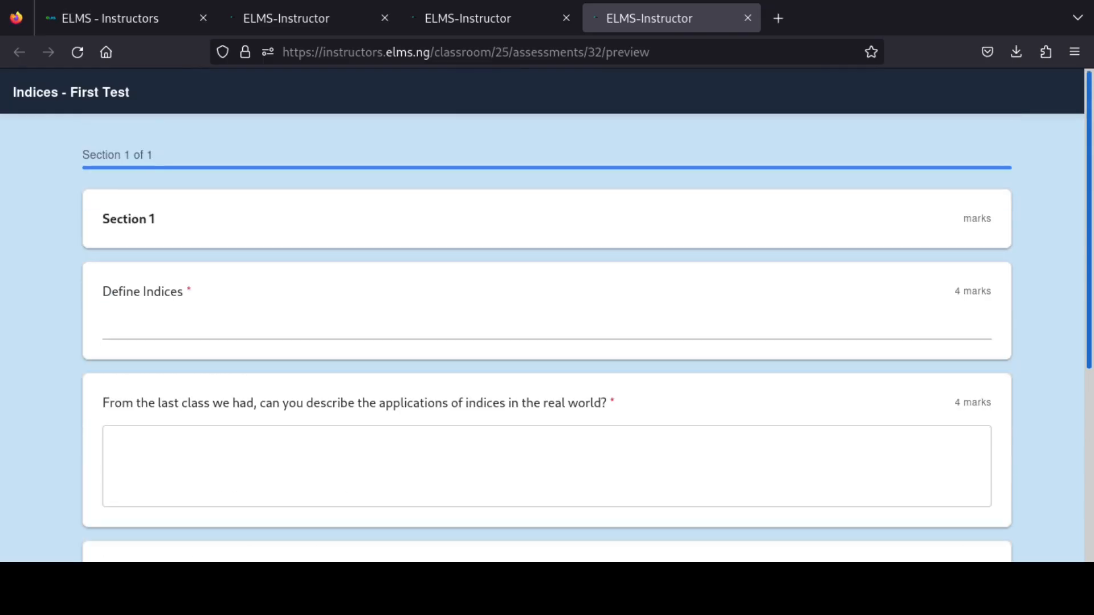
scroll(547, 342, down, 5)
scroll(547, 342, up, 4)
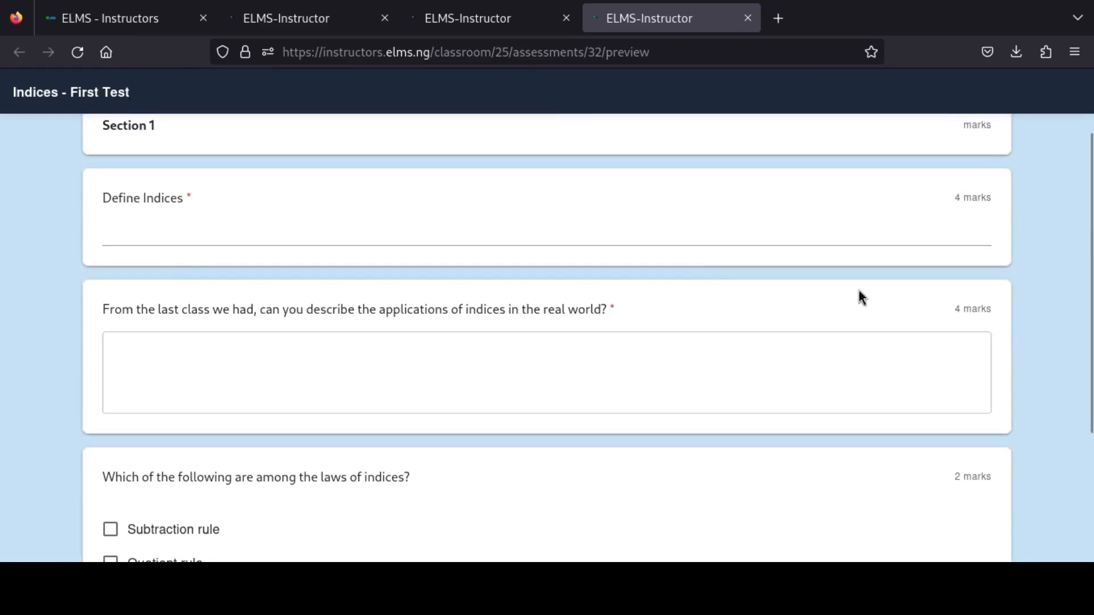
Check the assessment's auto marking and question shuffling settings in the editor, and return to the preview's question page
scroll(1090, 300, down, 1)
scroll(1054, 228, up, 3)
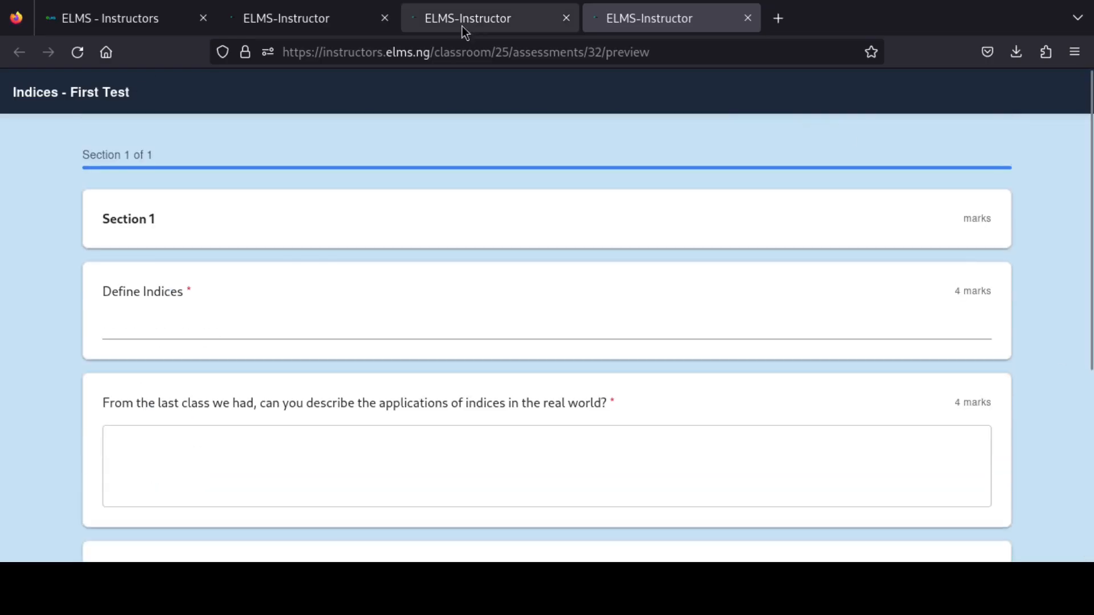
click(476, 24)
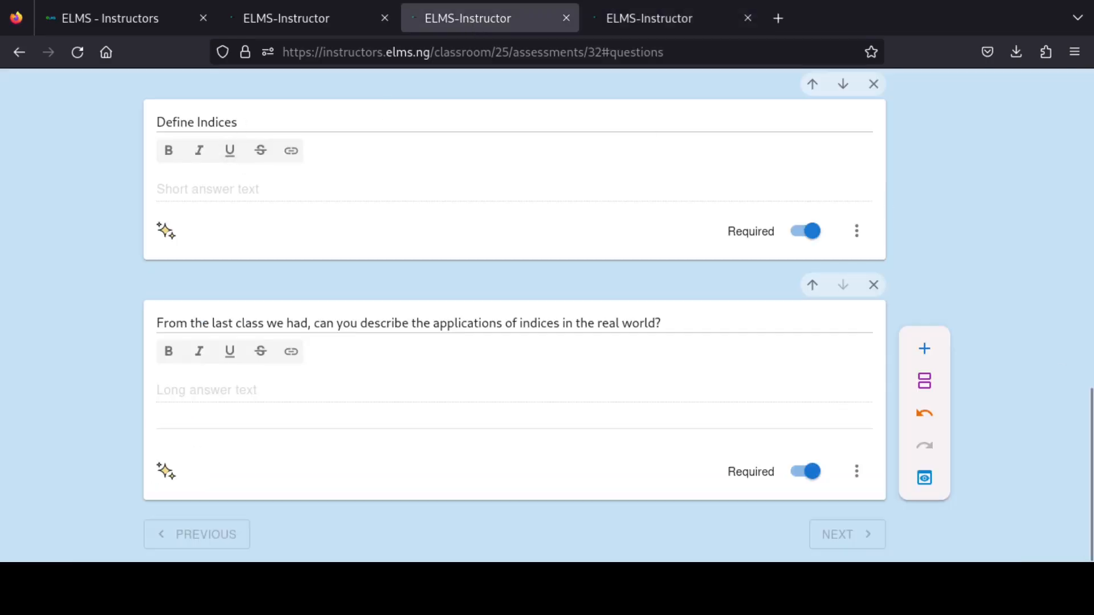
click(1090, 197)
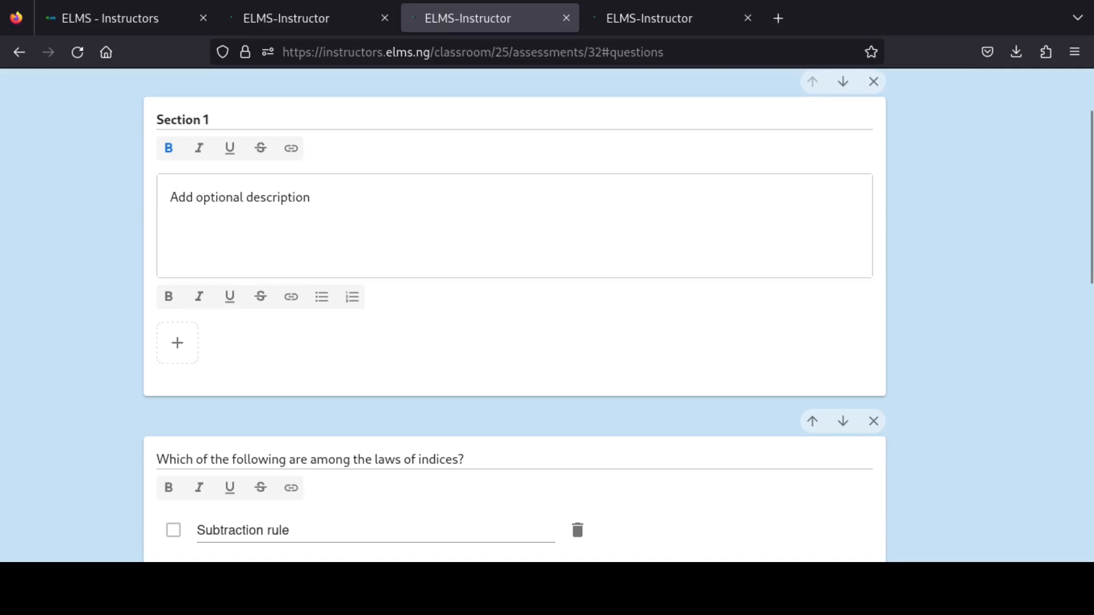
scroll(989, 122, up, 3)
click(437, 147)
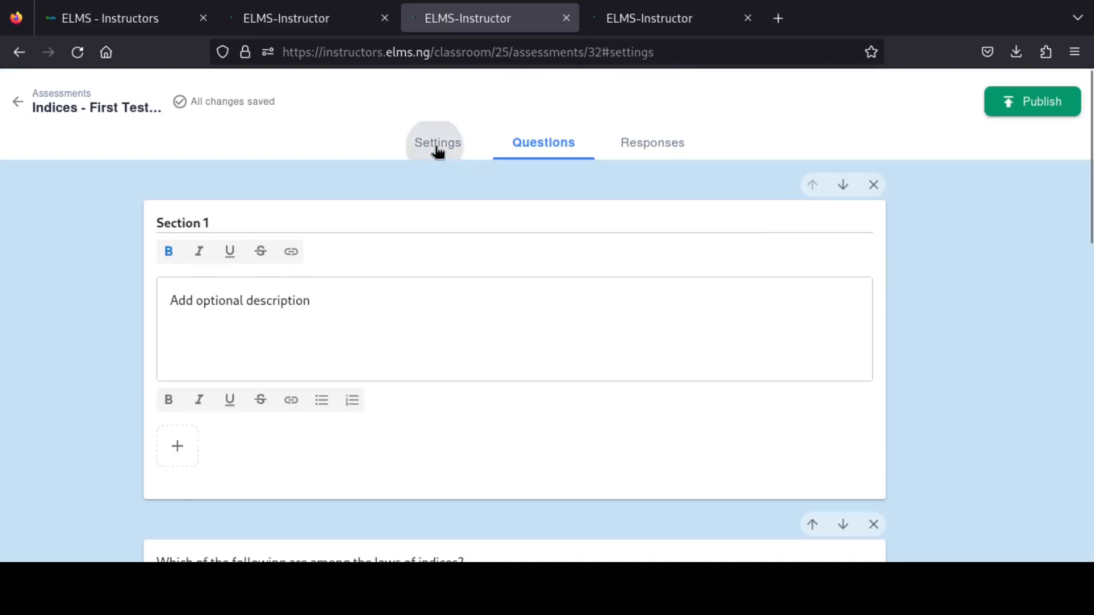
scroll(260, 553, down, 5)
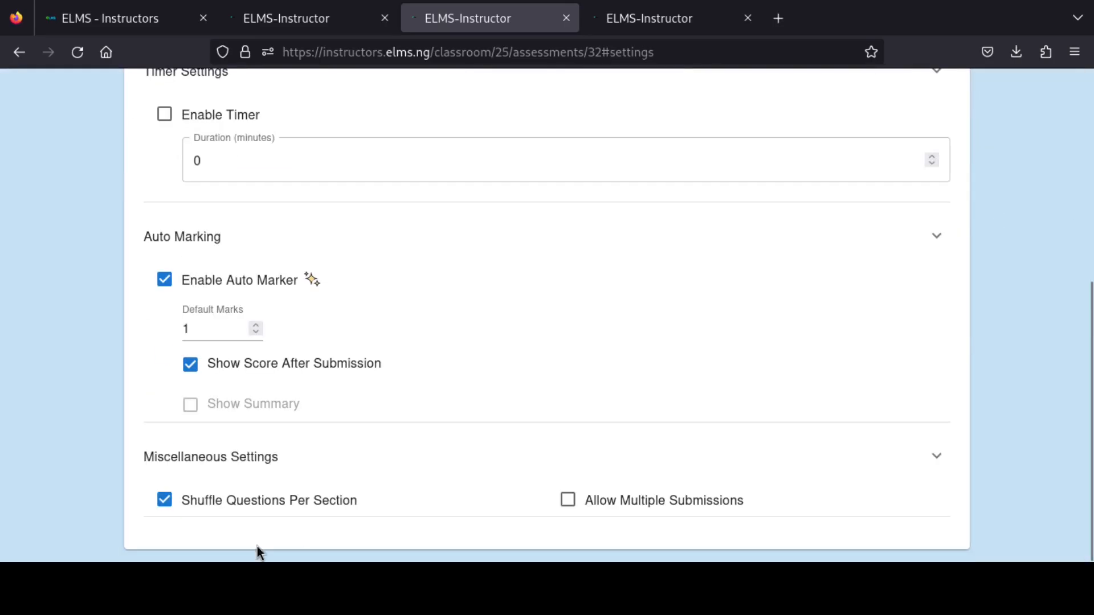
click(696, 8)
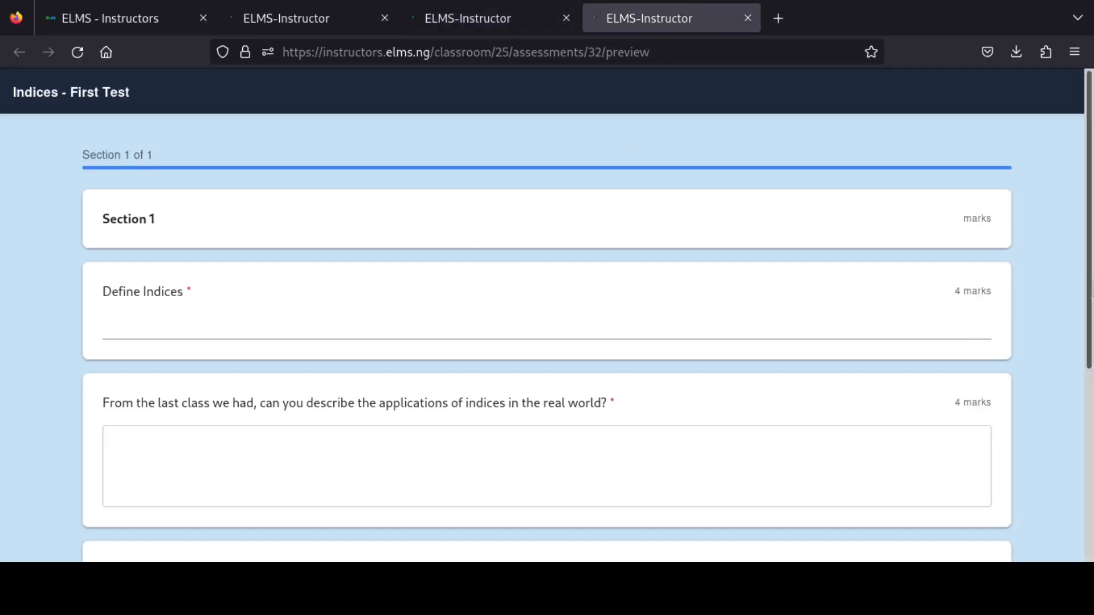
scroll(974, 274, down, 5)
scroll(974, 273, up, 5)
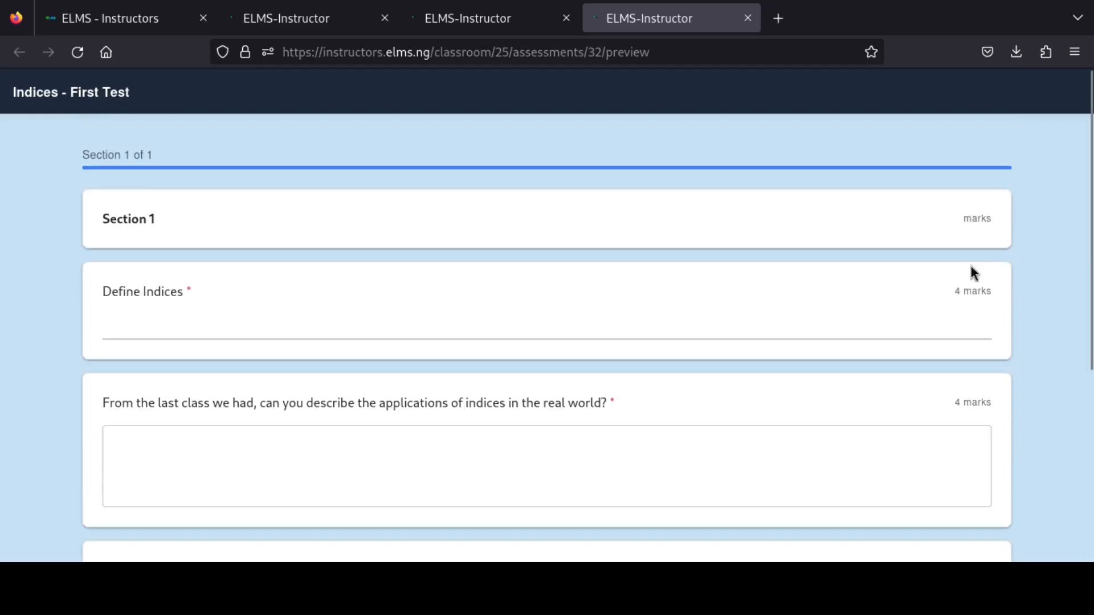
Answer the "Define Indices" question with "Indices can be defined as an exponent"
click(425, 329)
text(In)
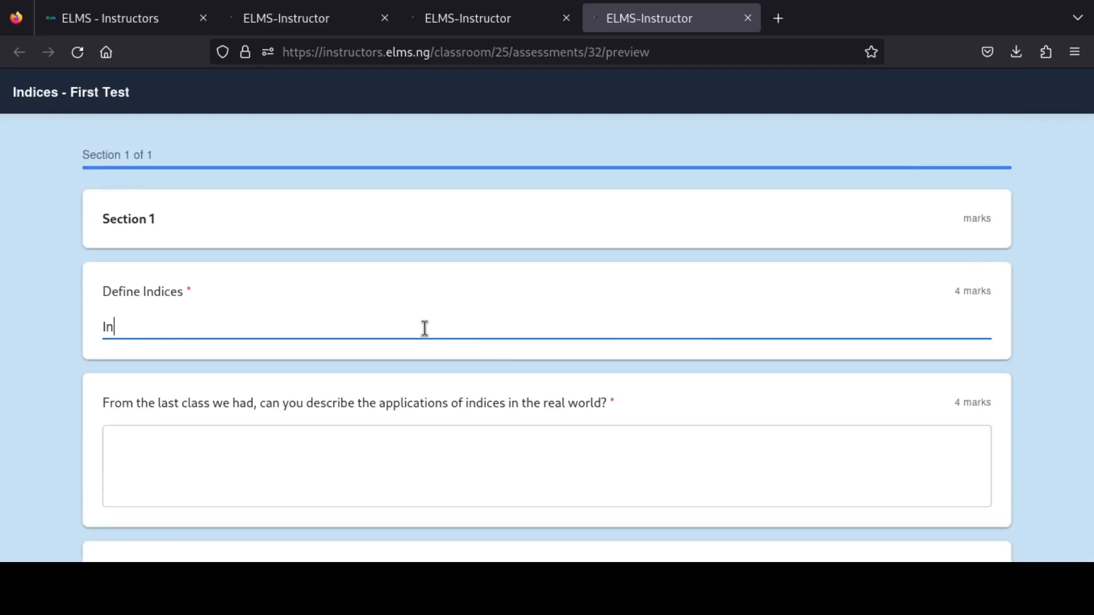
text(dices can be f)
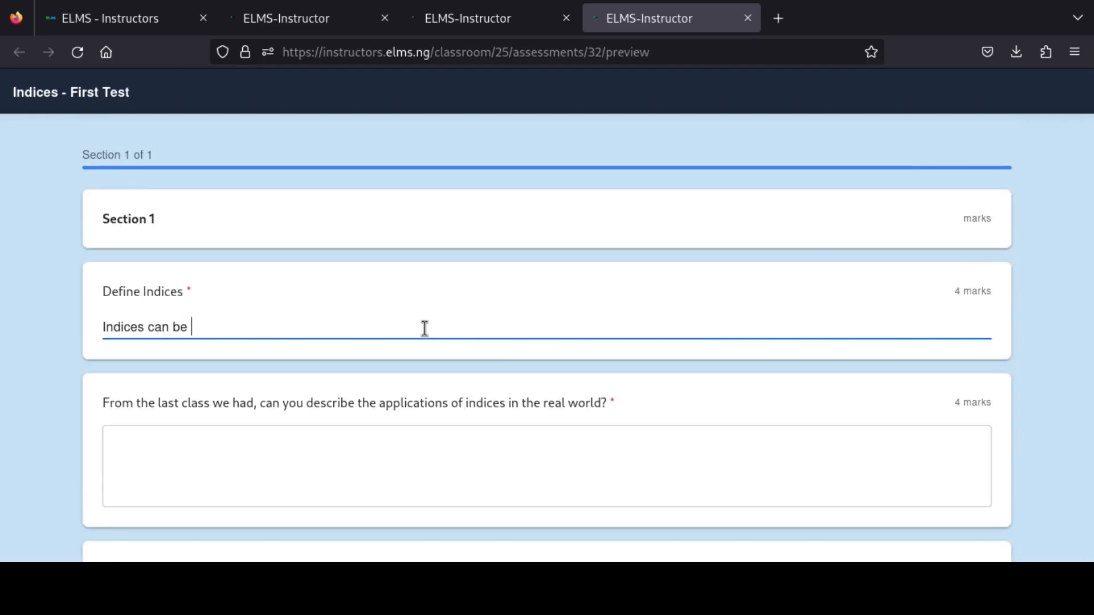
key(BackSpace)
text(din)
key(BackSpace)
text(ff)
key(BackSpace)
key(BackSpace)
key(BackSpace)
text(efined as an expon)
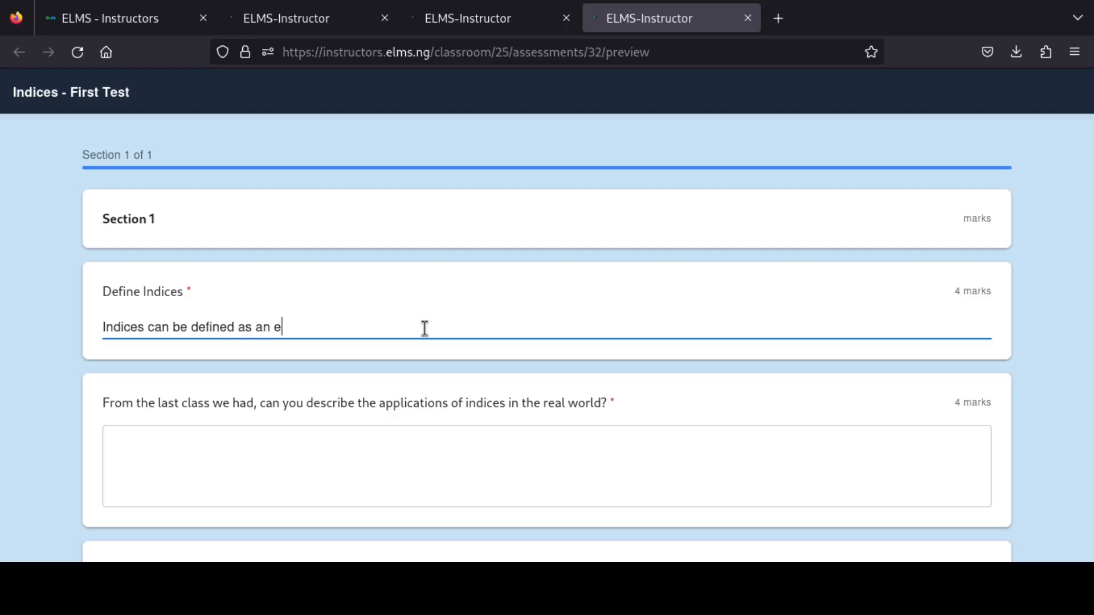
text(ent)
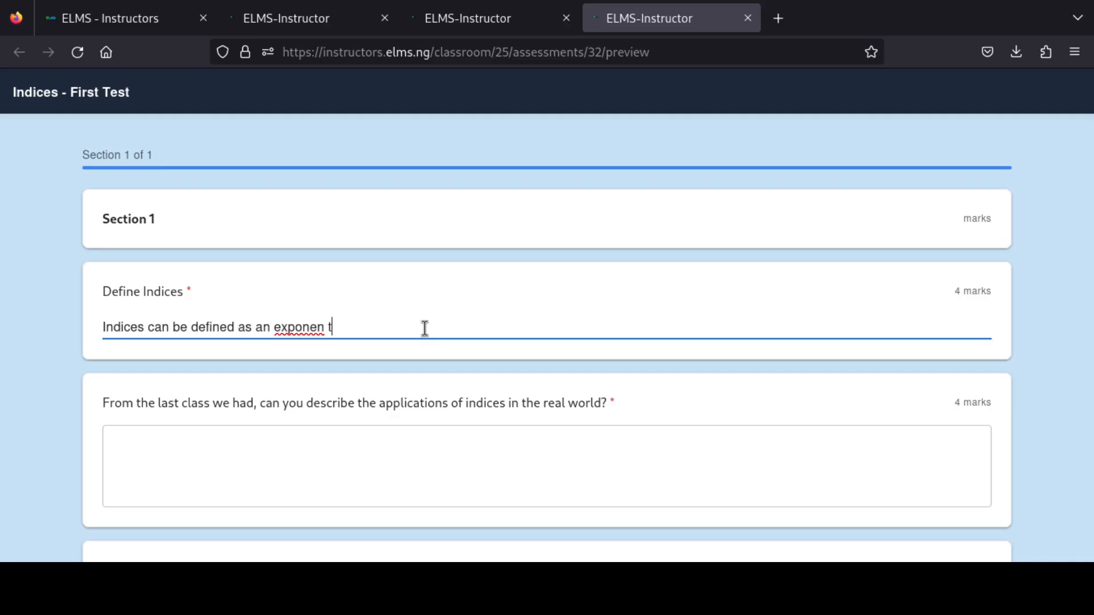
Answer the real-world applications question with "I would say indices can be used in the real world for chemical equations"
key(Tab)
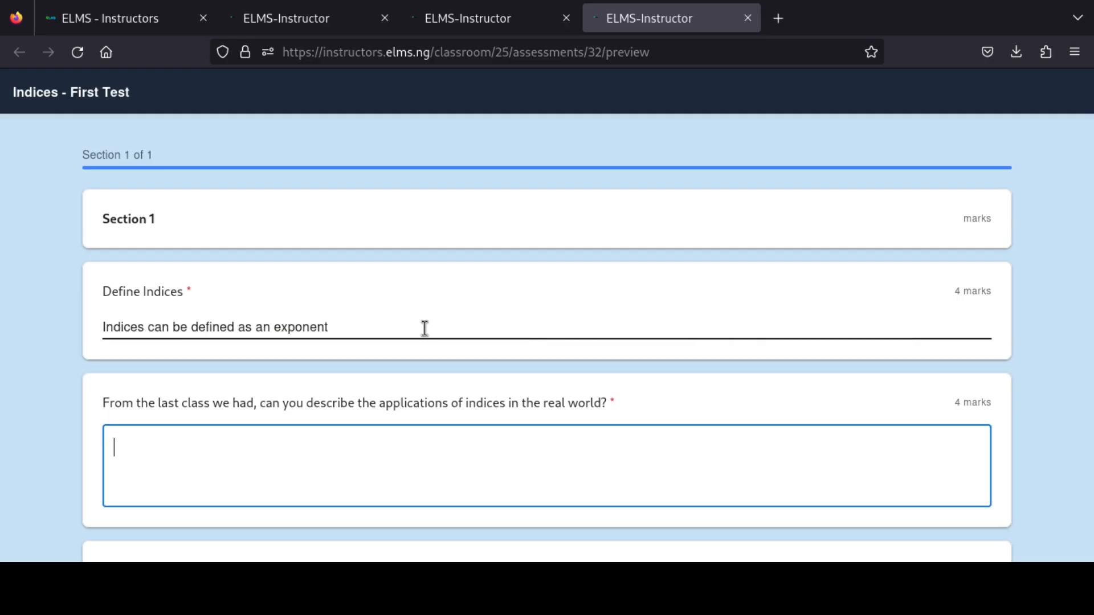
text(I would says)
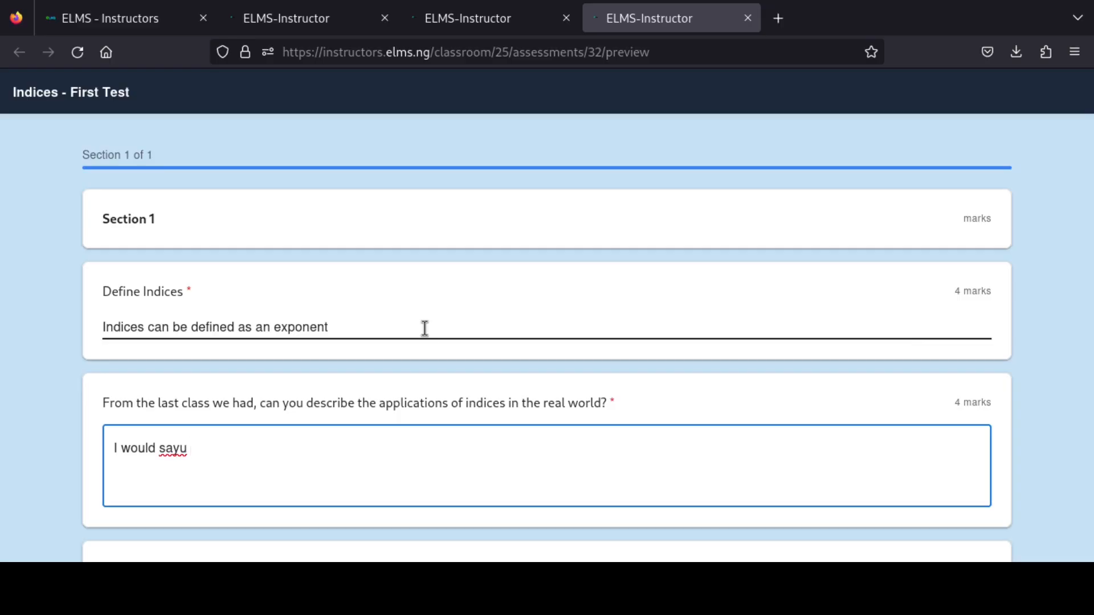
key(BackSpace)
text(indicice)
key(BackSpace)
key(BackSpace)
key(BackSpace)
text(es ca)
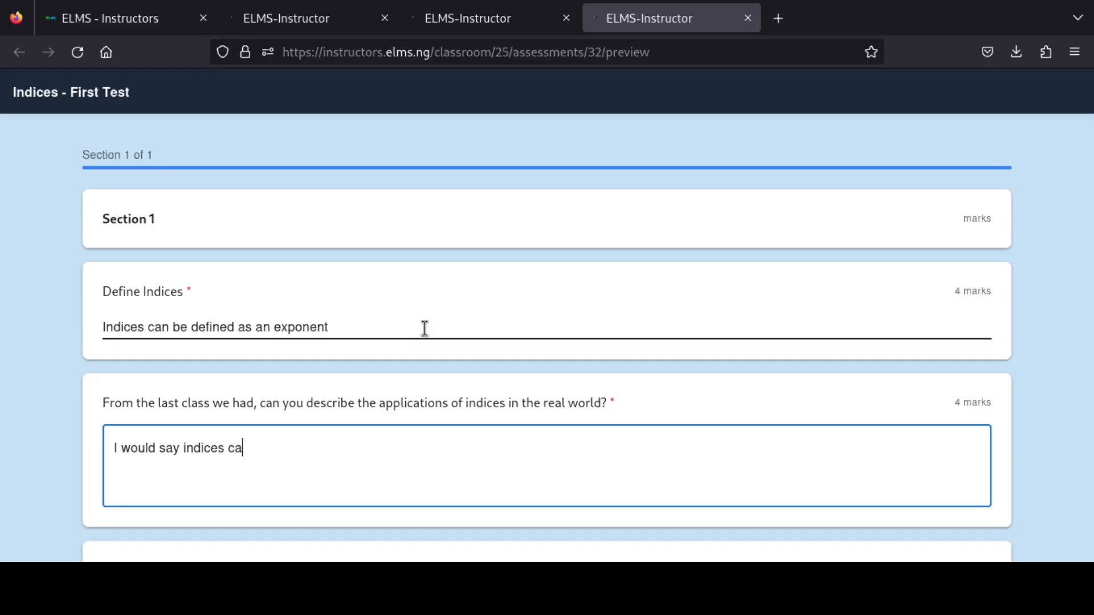
text(n be used in the real wo)
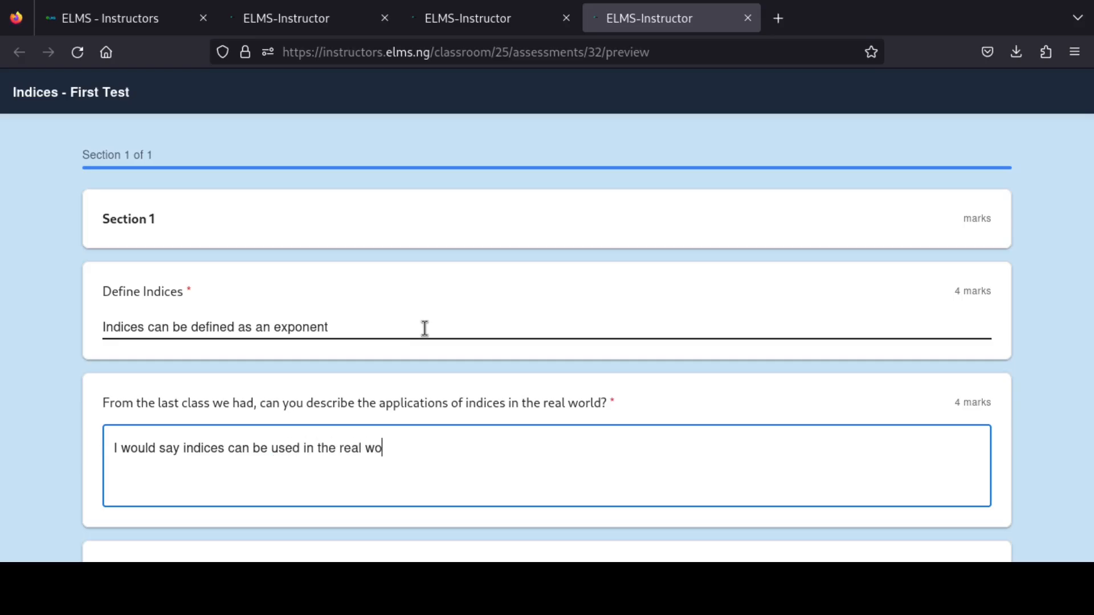
text(rkd)
key(BackSpace)
key(BackSpace)
text(ld ifor chemical )
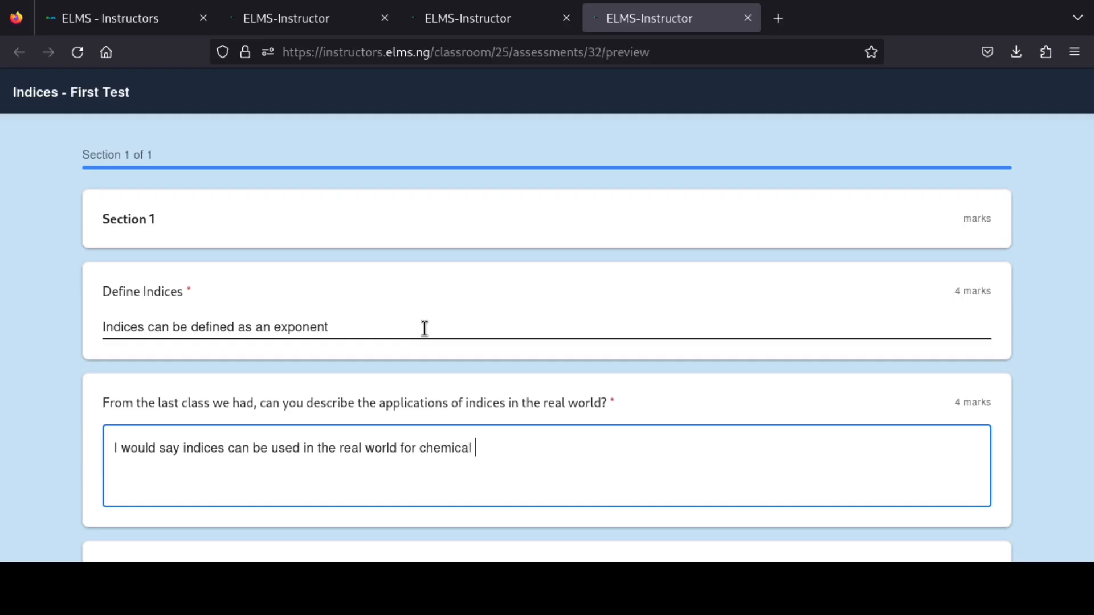
text(equations)
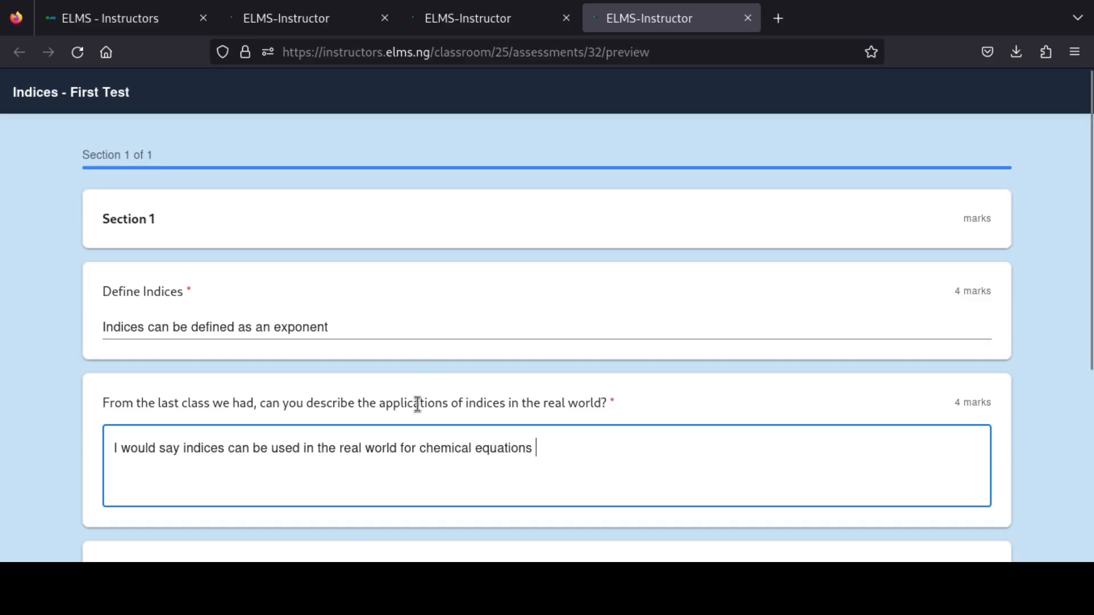
Insert "expressing" before "chemical equations" in the long answer and append "or very small numbers"
click(416, 446)
text(expressing chemical equati)
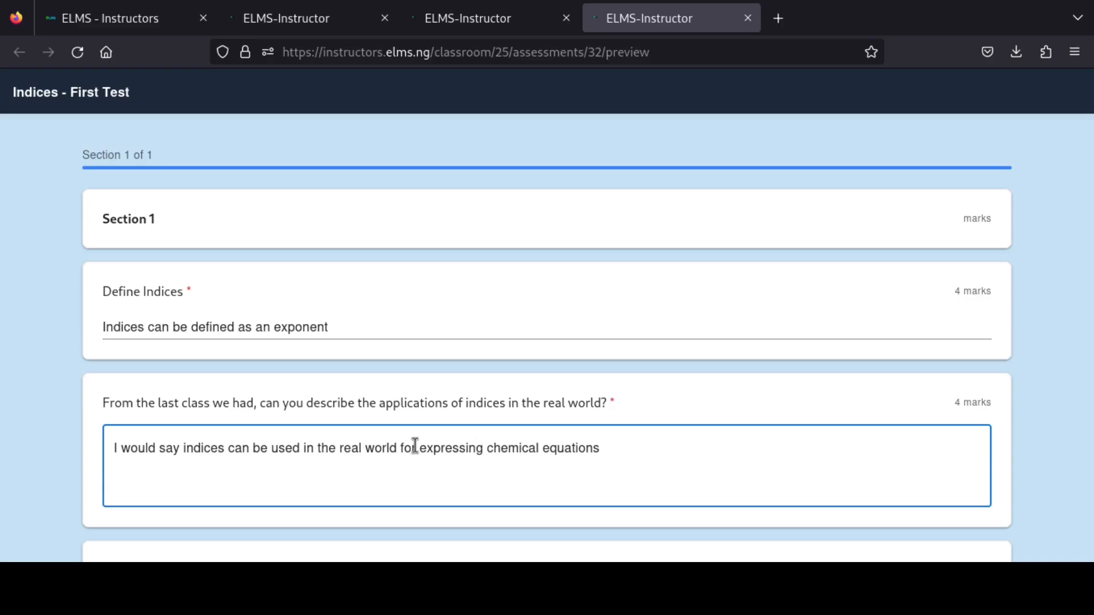
text(ons or very small numbers)
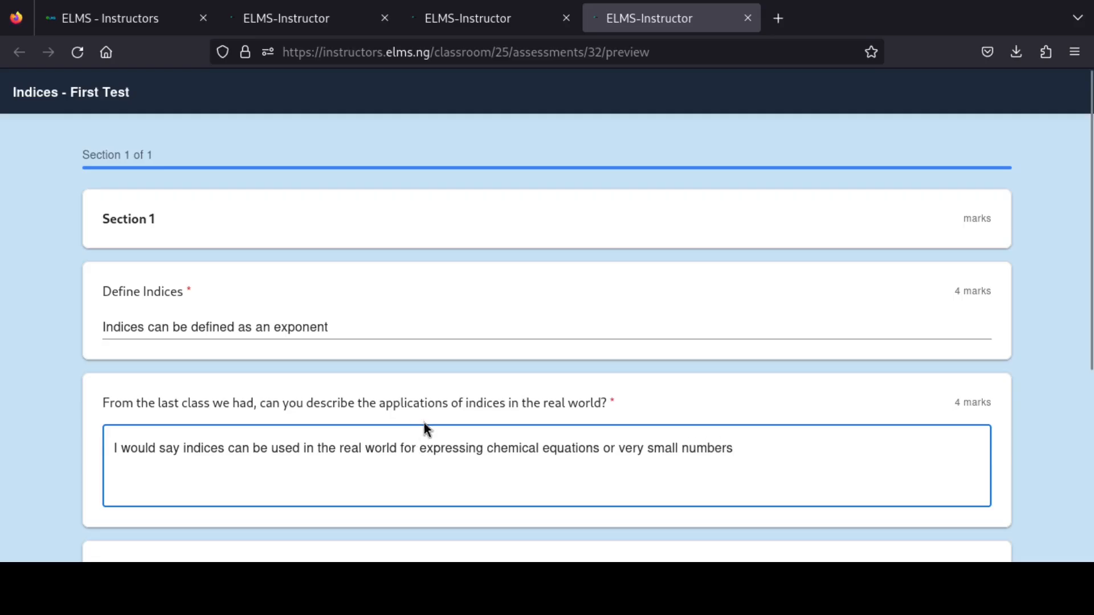
Replace "or" in the long answer with a full stop and a new line reading "it can also be used for expressing very small numbers"
double_click(607, 447)
text(.)
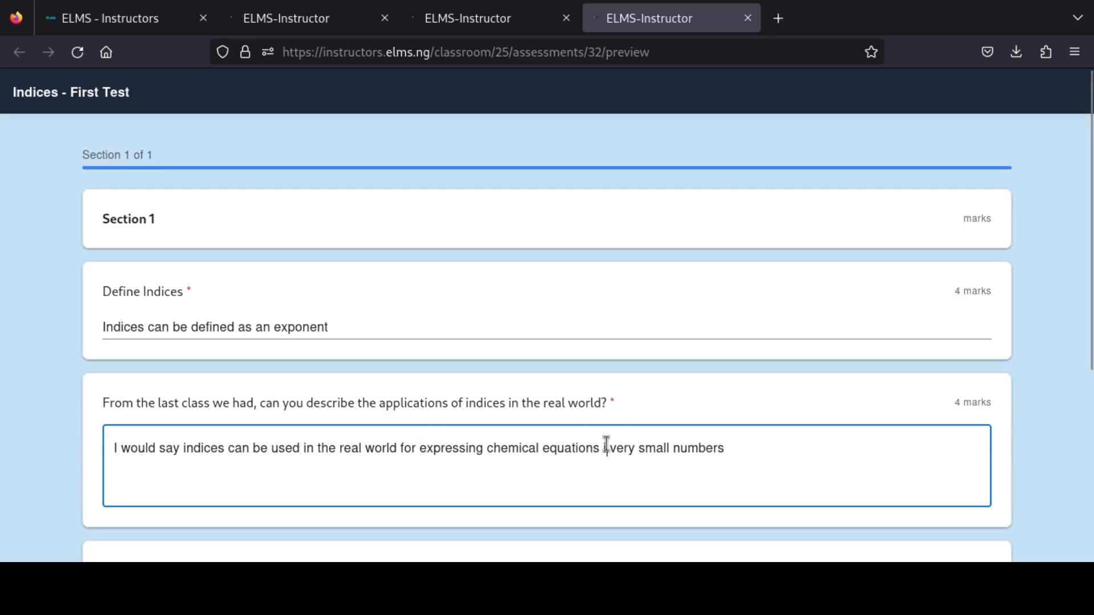
key(BackSpace)
key(BackSpace)
key(BackSpace)
text(.)
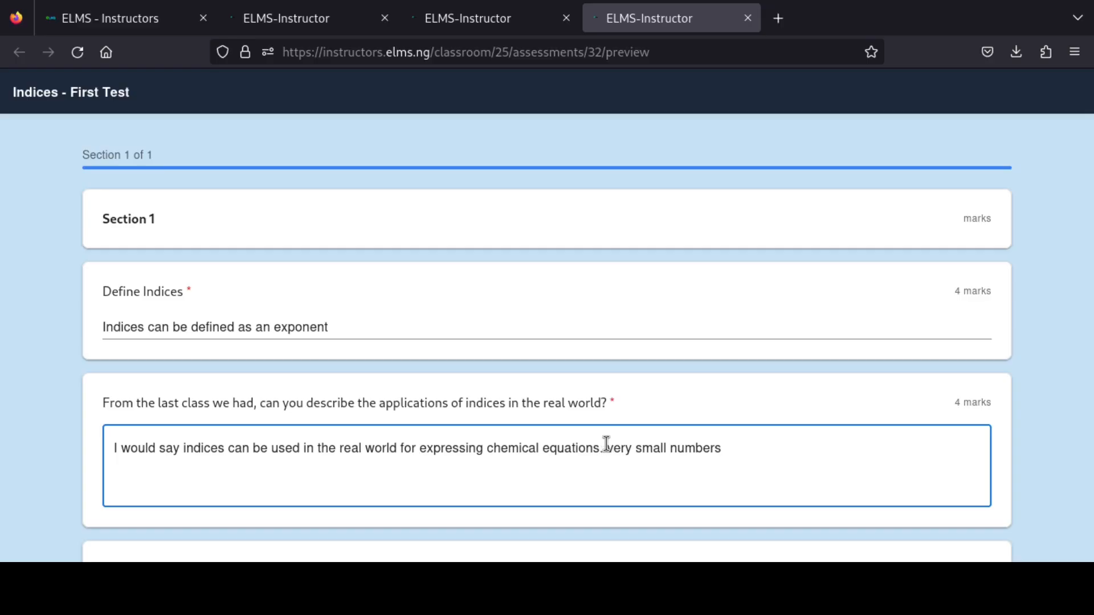
key(Return)
text(it can )
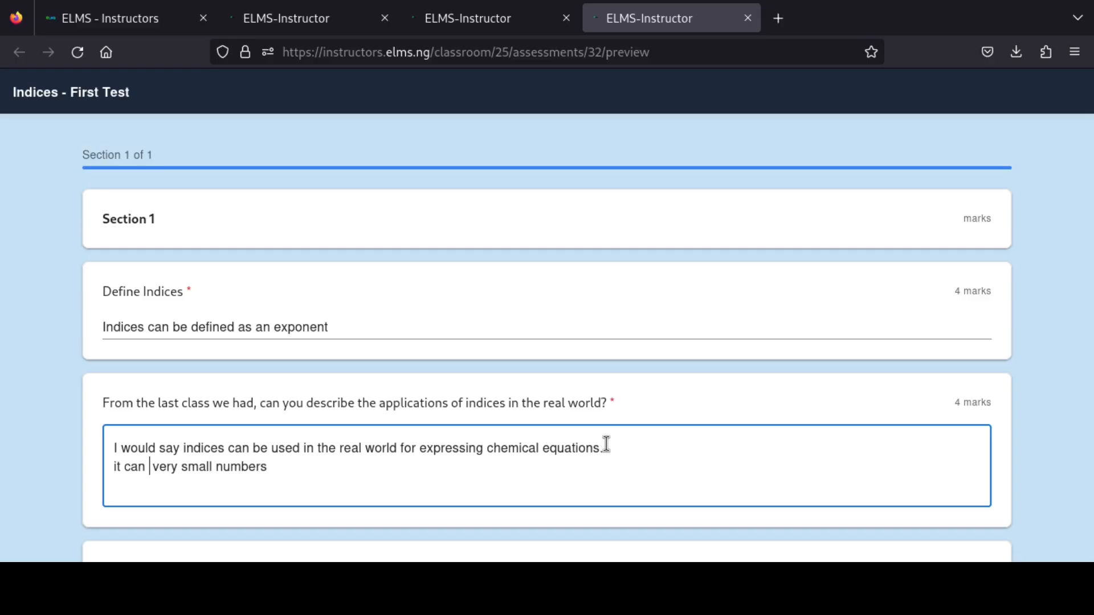
text(also be )
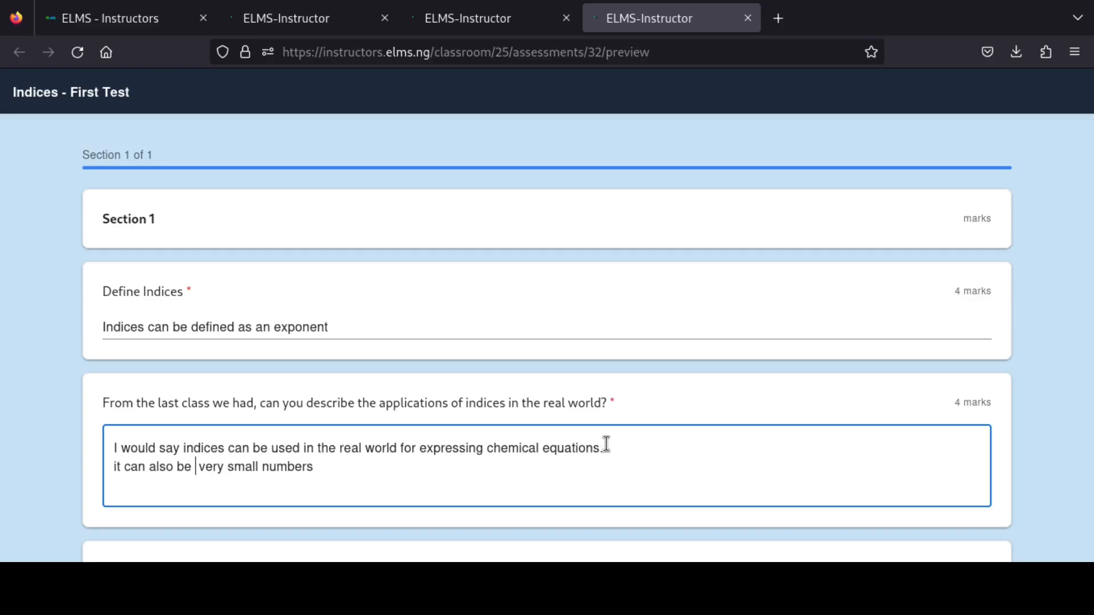
text(used )
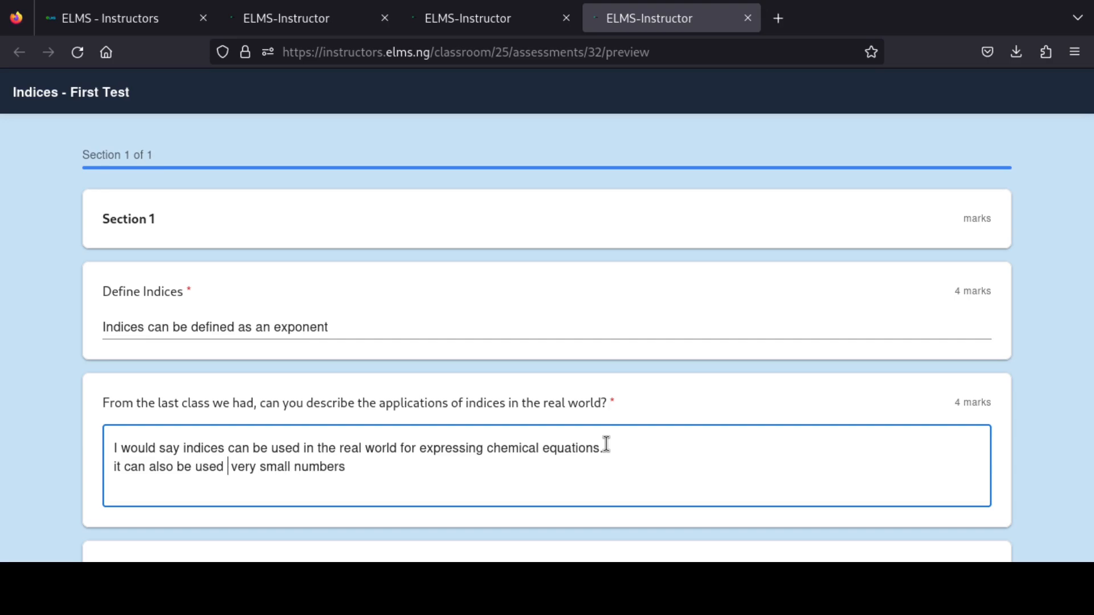
text(for )
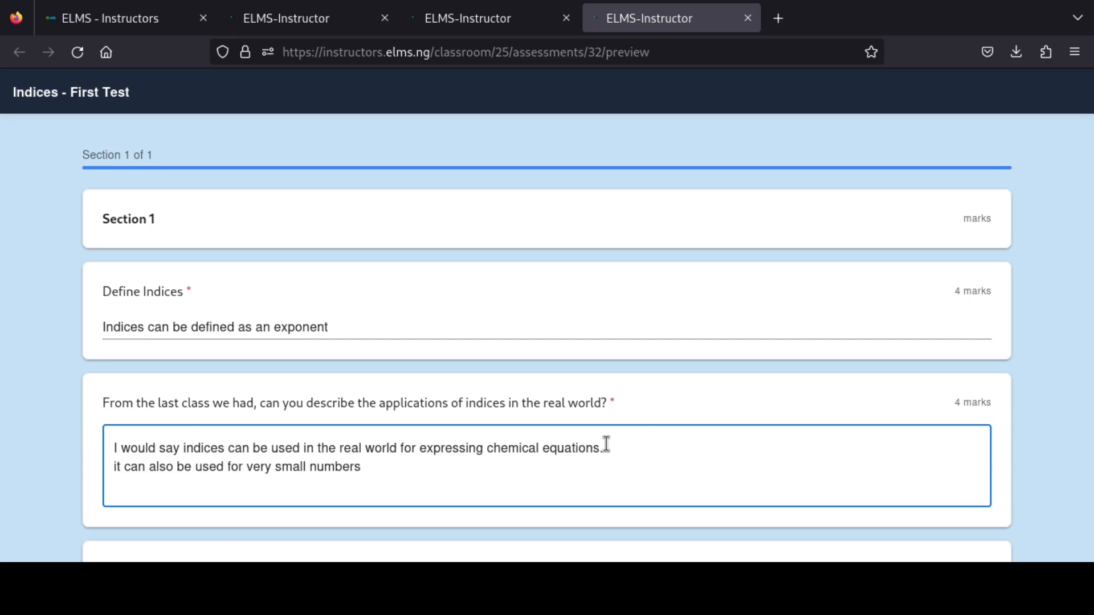
text(expressing)
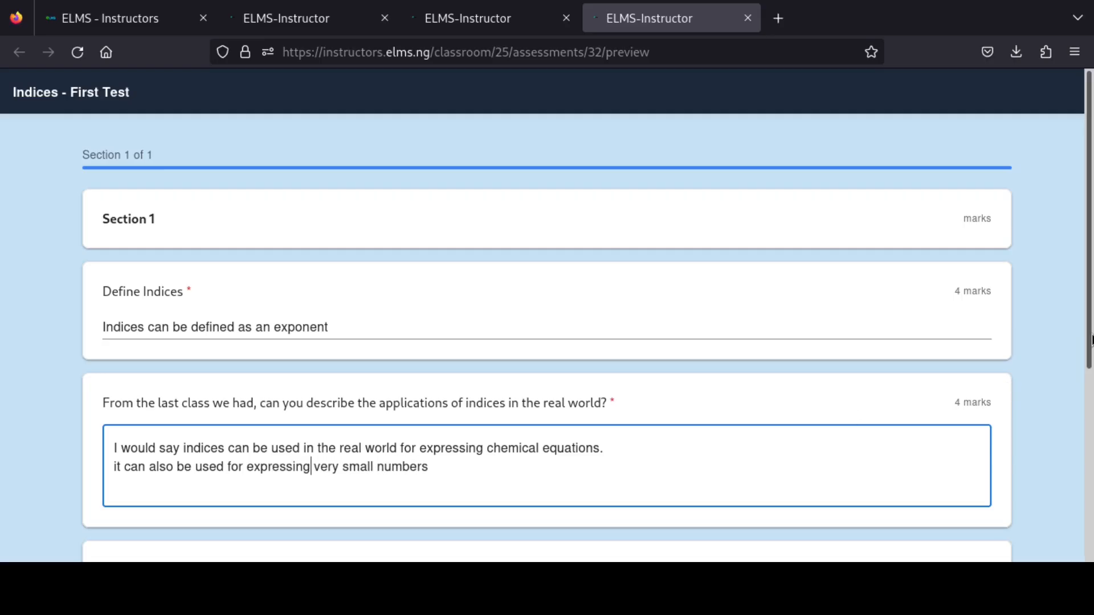
Select Quotient rule and Subtraction rule as answers to the laws-of-indices question
scroll(1008, 386, down, 3)
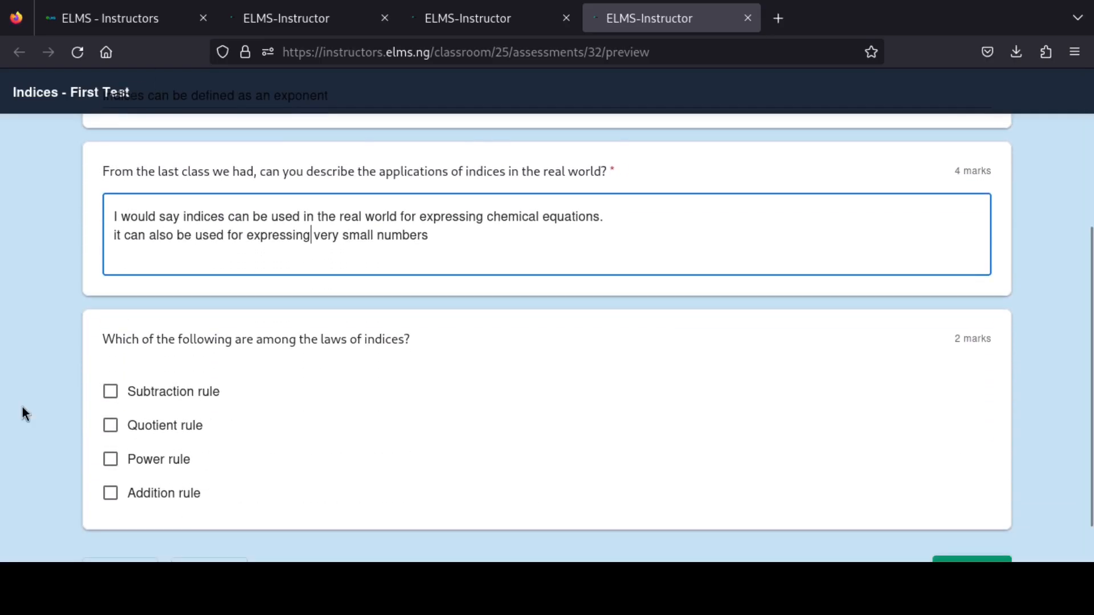
click(176, 423)
click(130, 400)
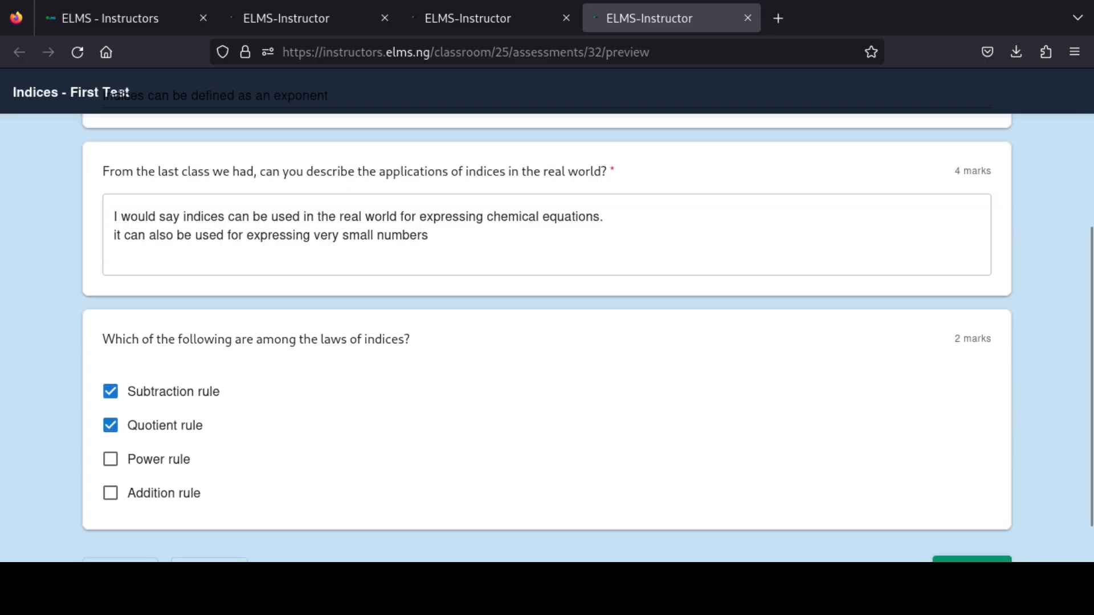
Review all the answers in the preview, submit the assessment and dismiss the submission notice
drag(1090, 420, 1090, 455)
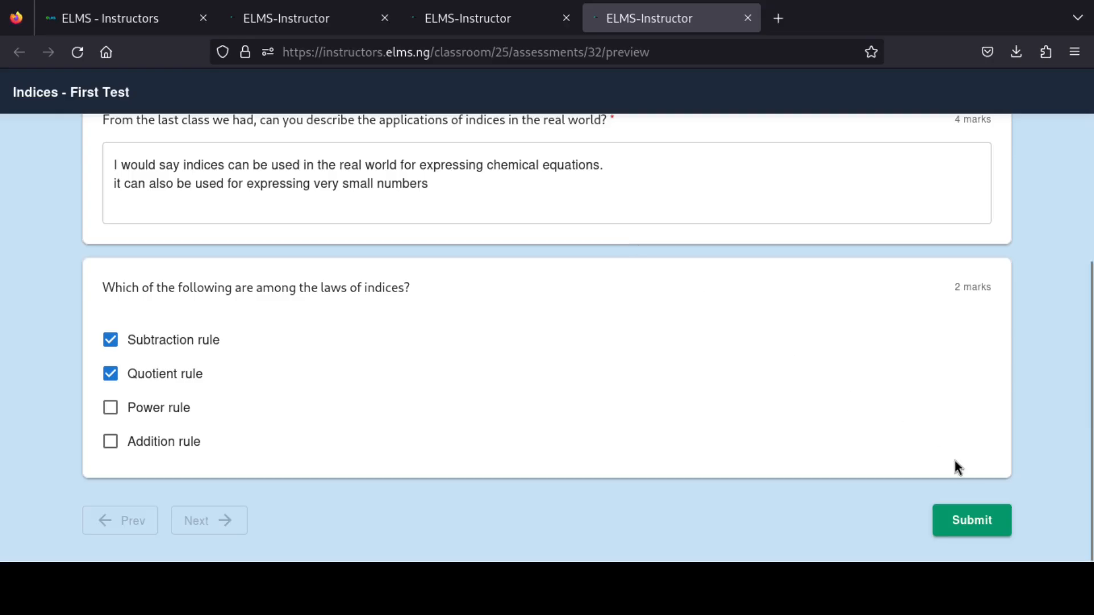
scroll(1055, 107, up, 5)
scroll(1081, 340, down, 3)
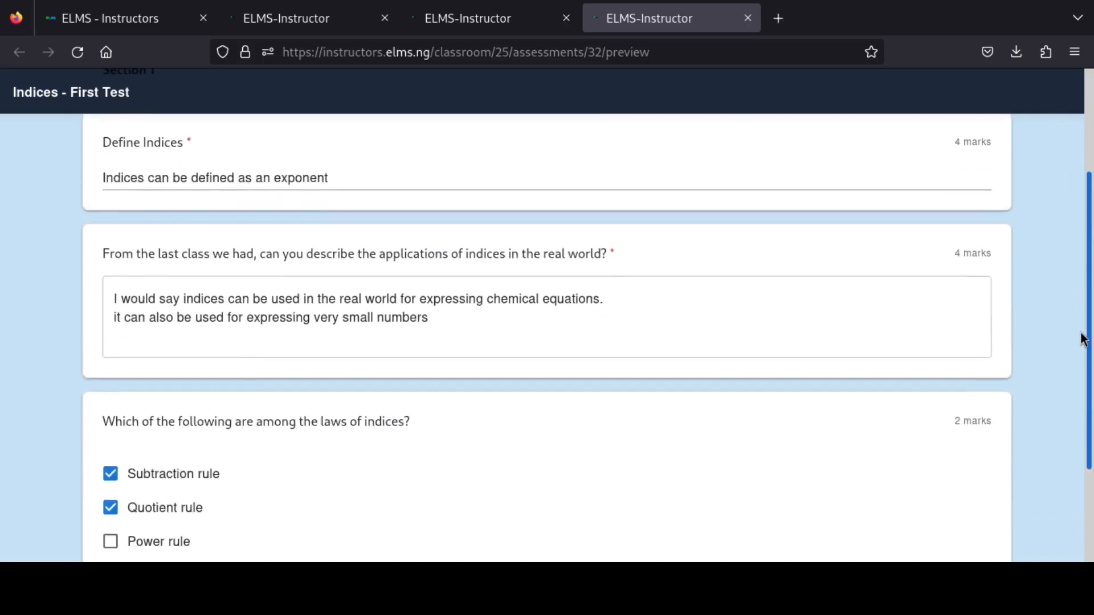
scroll(1081, 339, up, 3)
scroll(1082, 339, down, 5)
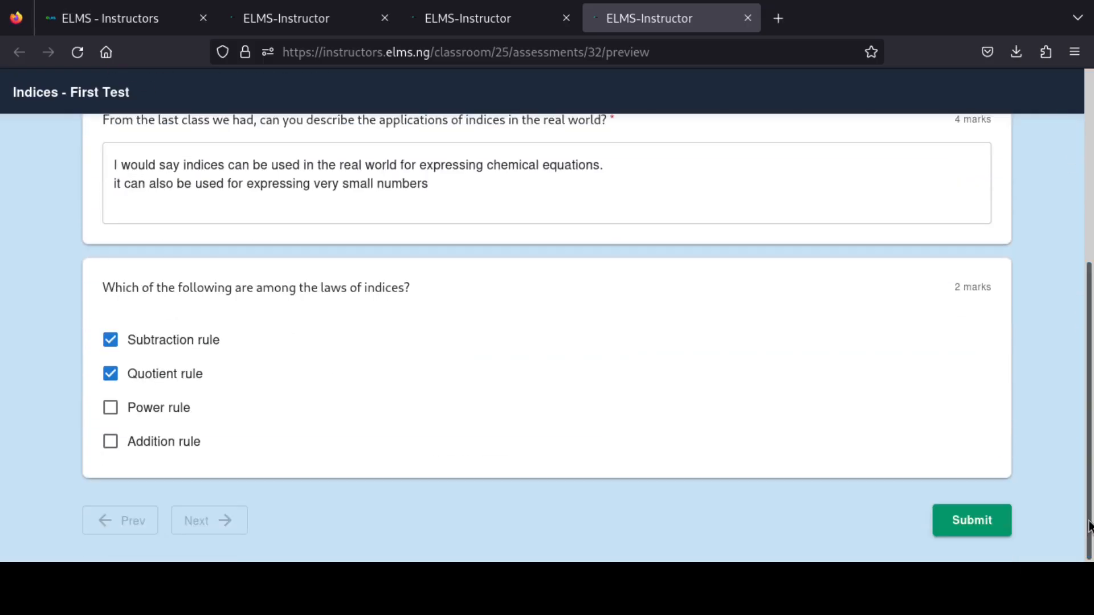
click(958, 528)
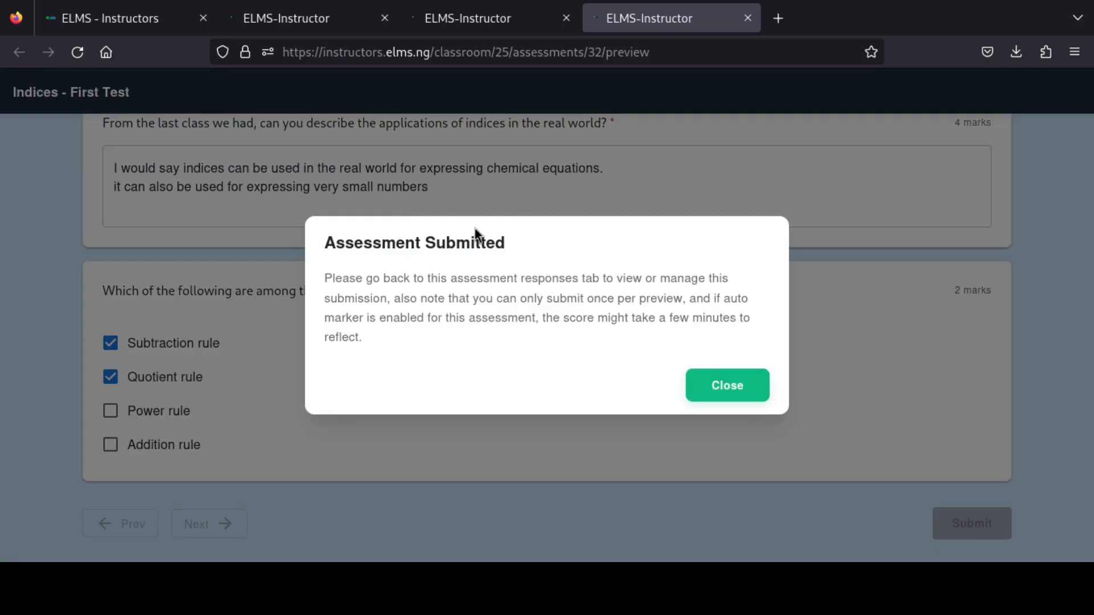
click(723, 377)
Return to the assessment's editor and open its list of responses
click(478, 31)
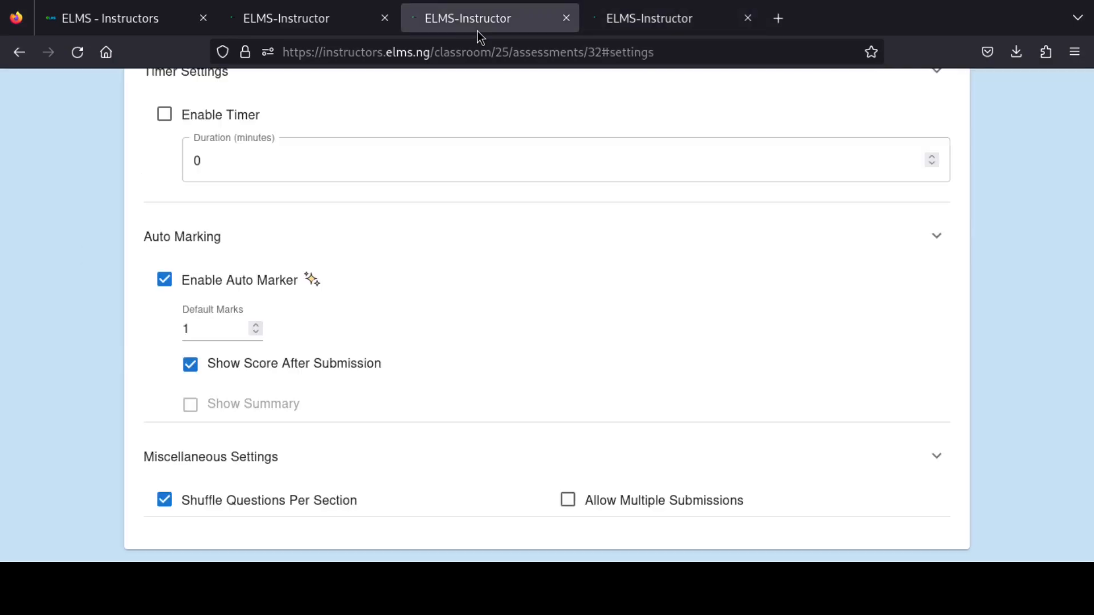
scroll(1087, 246, up, 2)
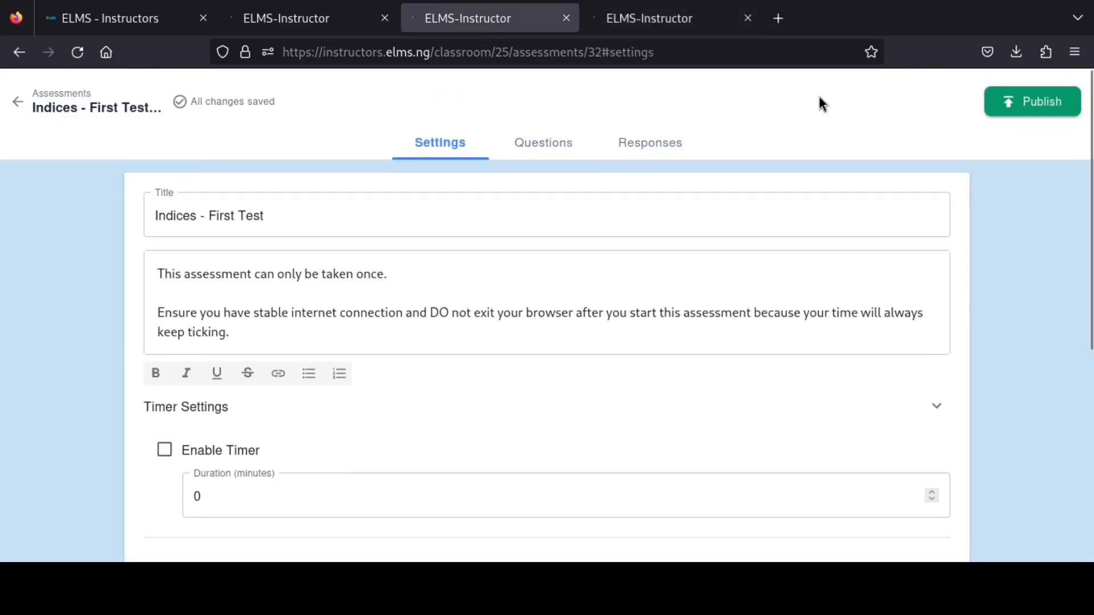
click(632, 142)
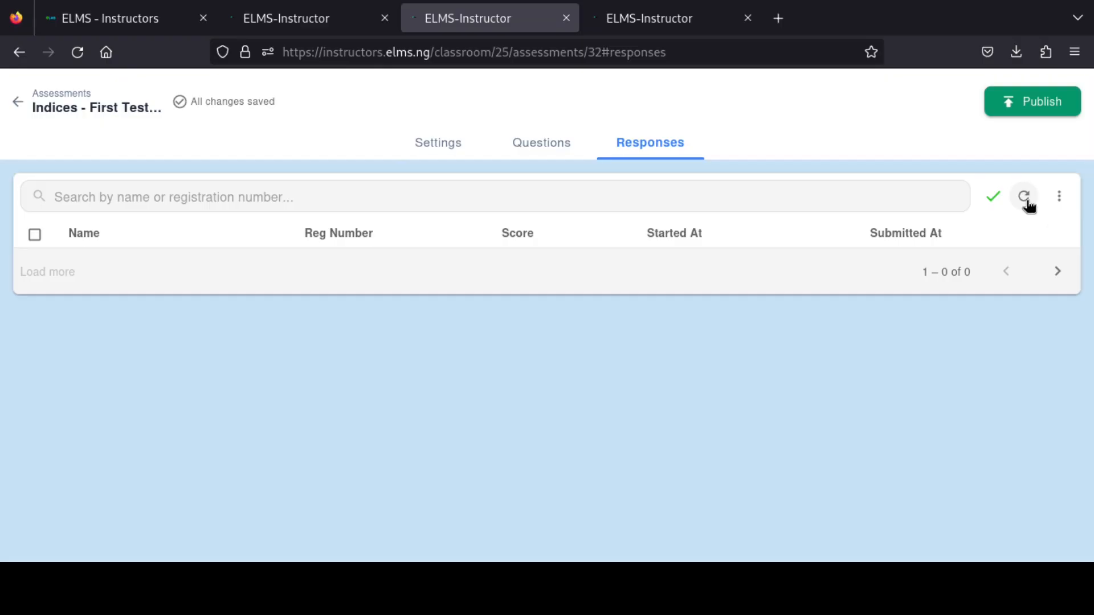
Refresh the responses list, select all the responses and open the submission's details
click(1027, 200)
click(1027, 200)
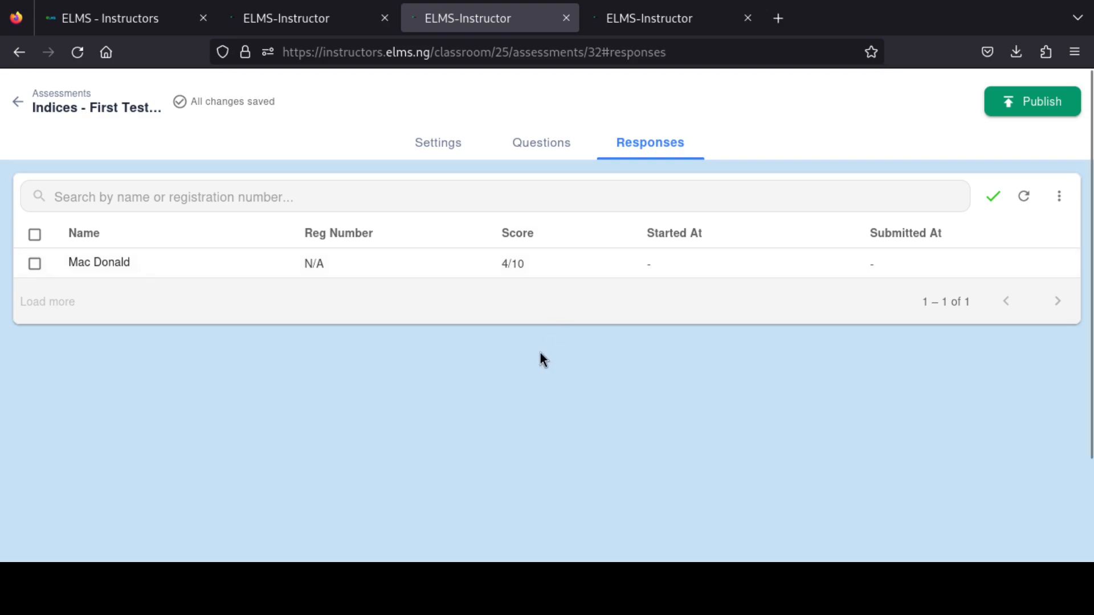
click(34, 238)
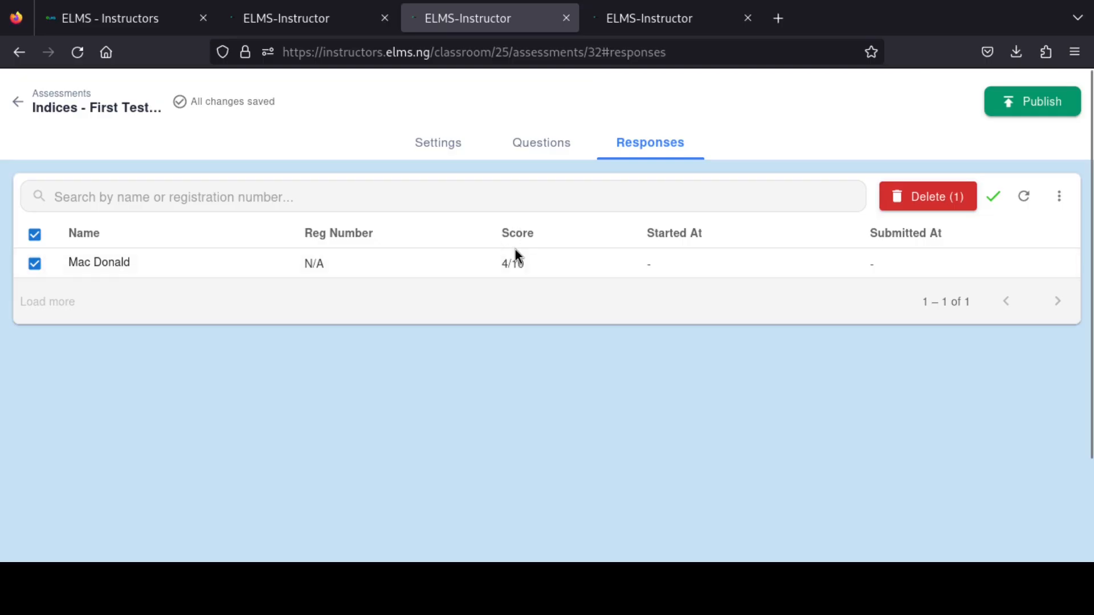
click(128, 261)
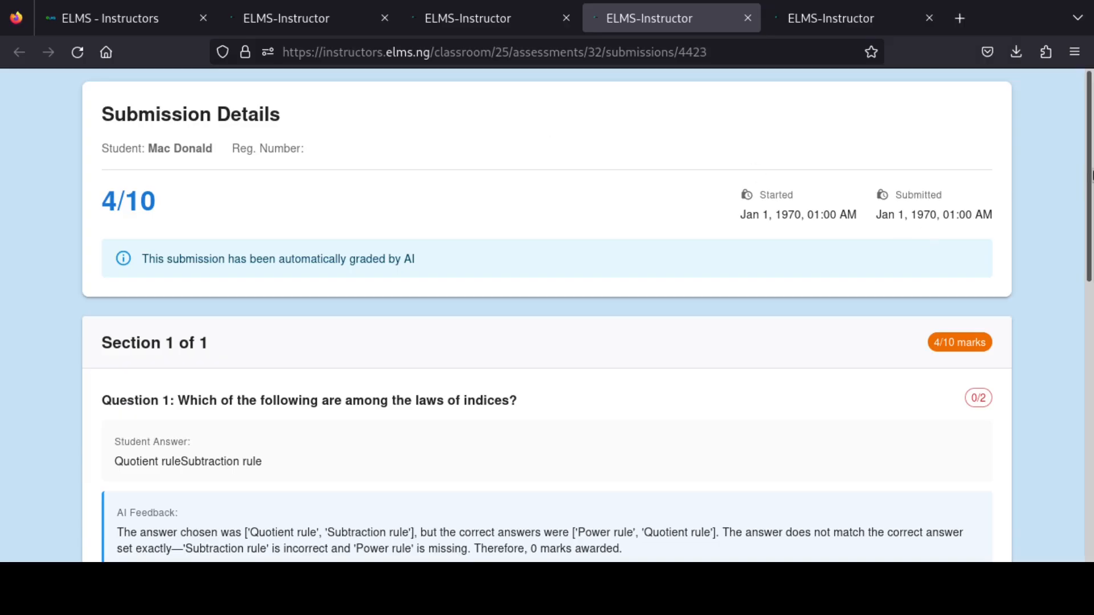
Examine the AI feedback for Question 1, highlighting the chosen answers and the correct answers
scroll(412, 244, down, 3)
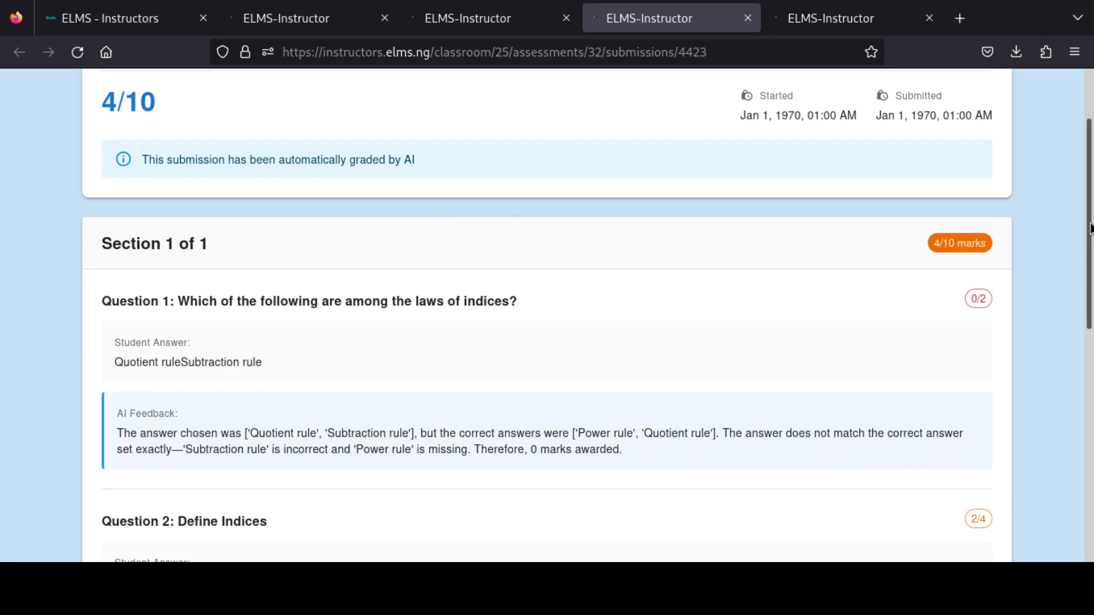
scroll(1089, 227, down, 3)
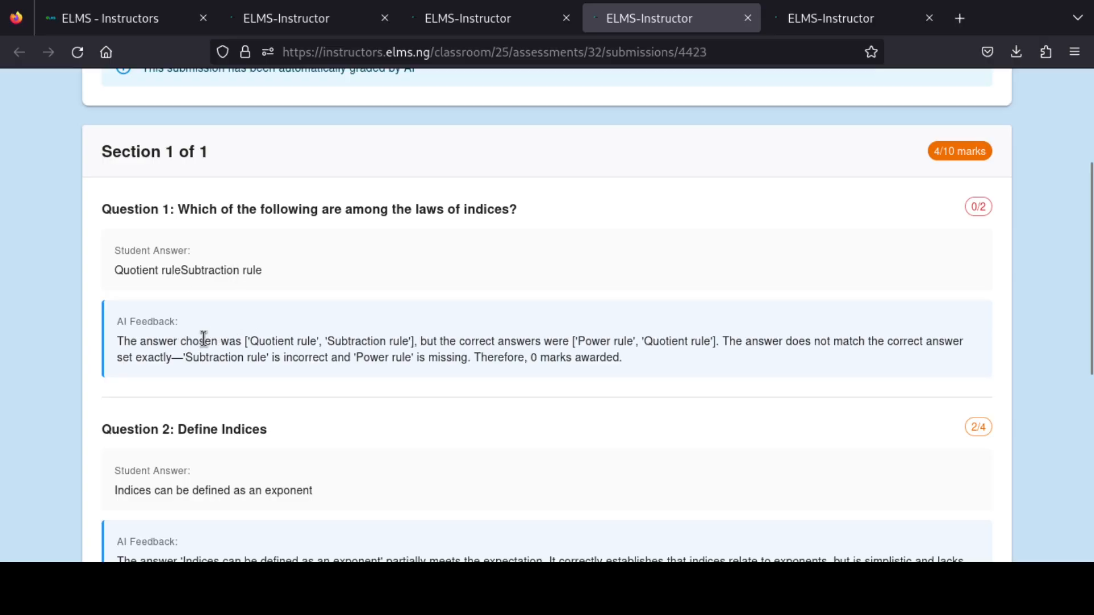
drag(245, 340, 418, 342)
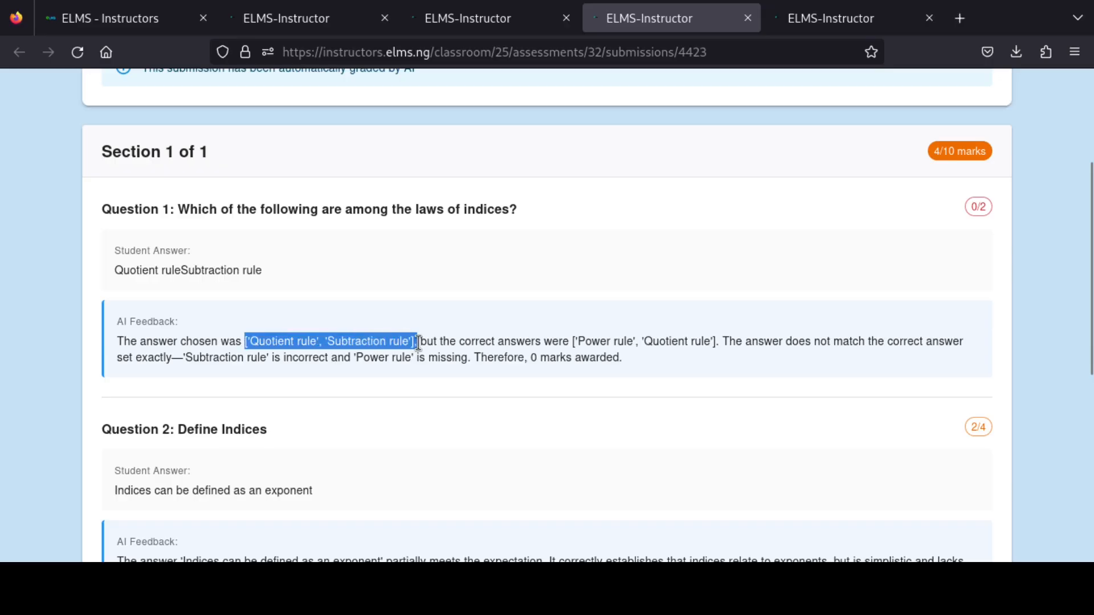
double_click(577, 339)
click(571, 335)
drag(571, 335, 639, 335)
click(642, 337)
drag(714, 341, 569, 342)
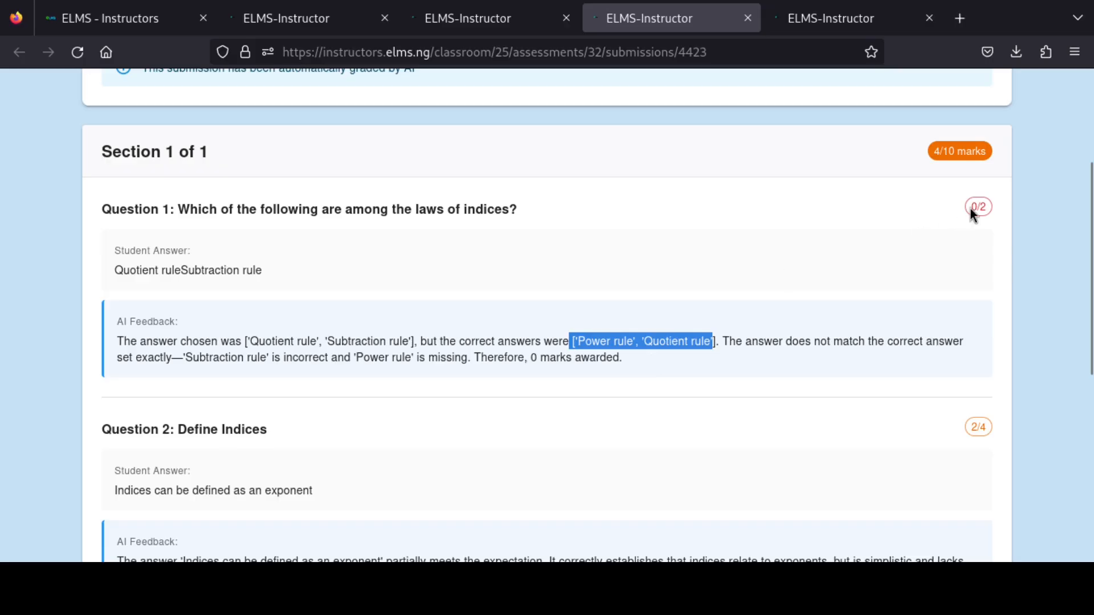
Examine the student answers, marks and AI feedback for Question 2 and Question 3 of the submission
scroll(1089, 228, down, 5)
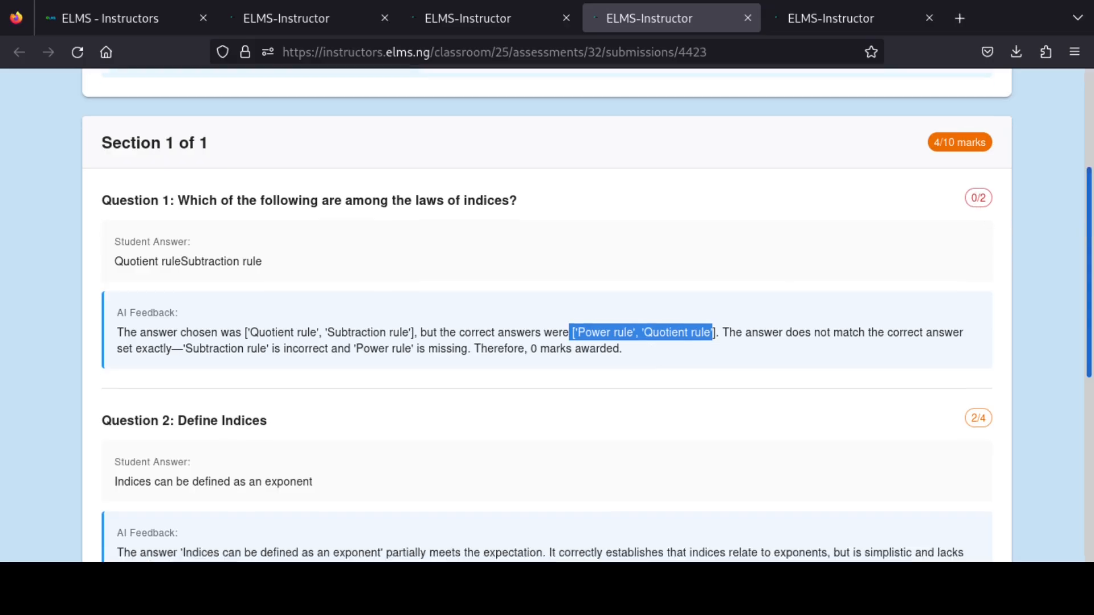
drag(1089, 349, 1090, 353)
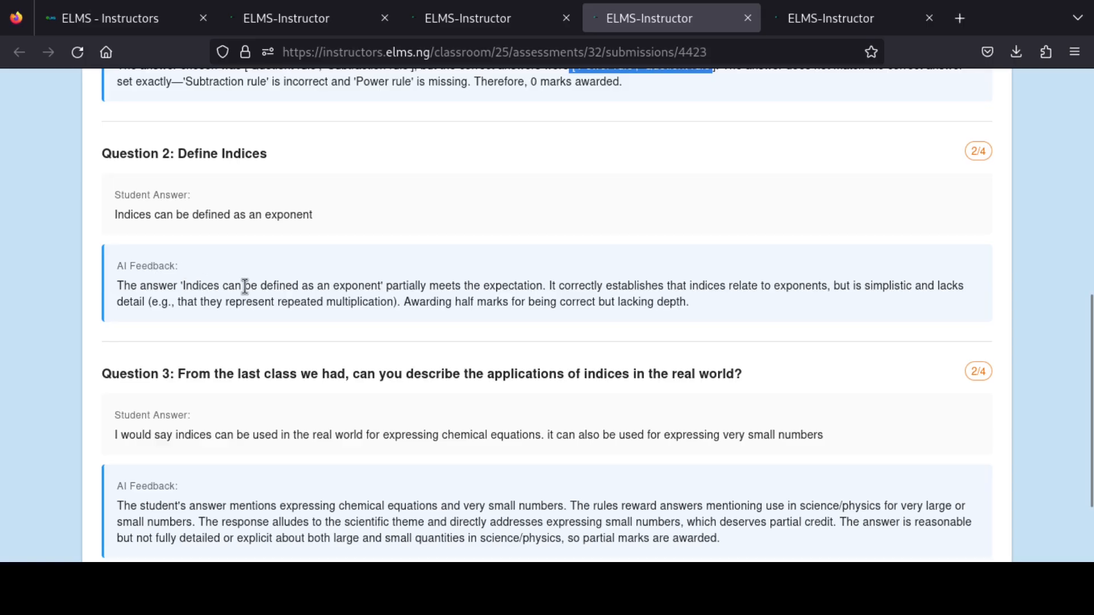
drag(184, 279, 544, 295)
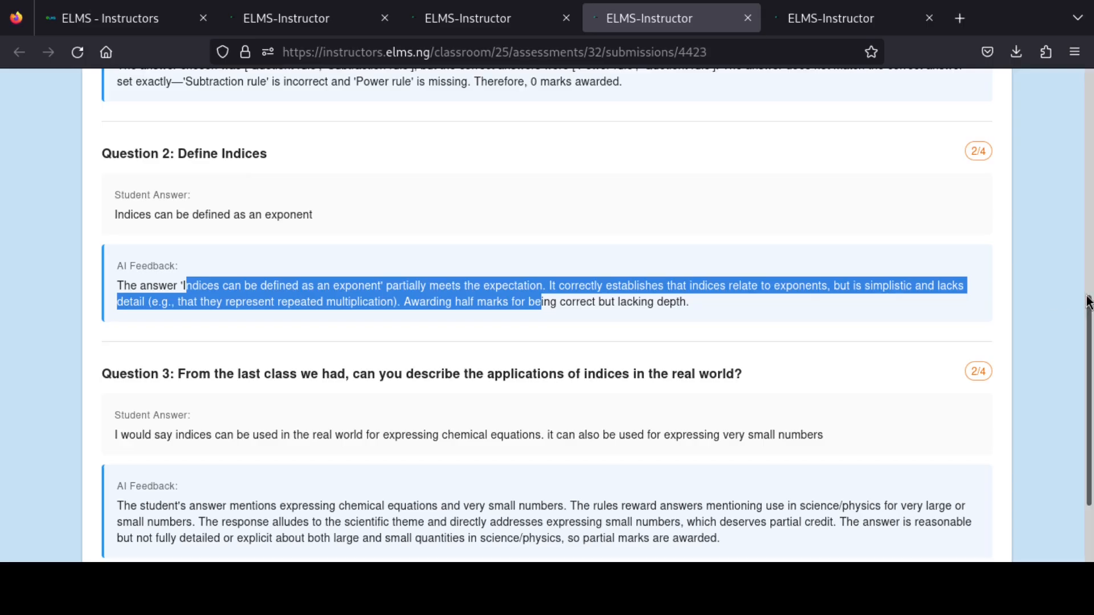
scroll(1089, 318, down, 2)
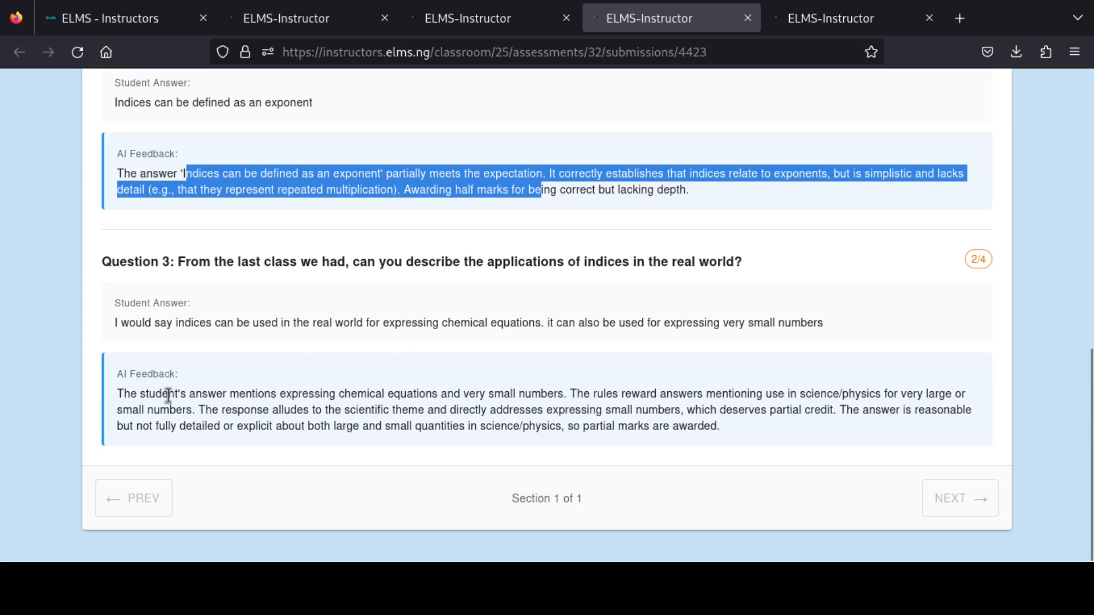
drag(130, 393, 570, 395)
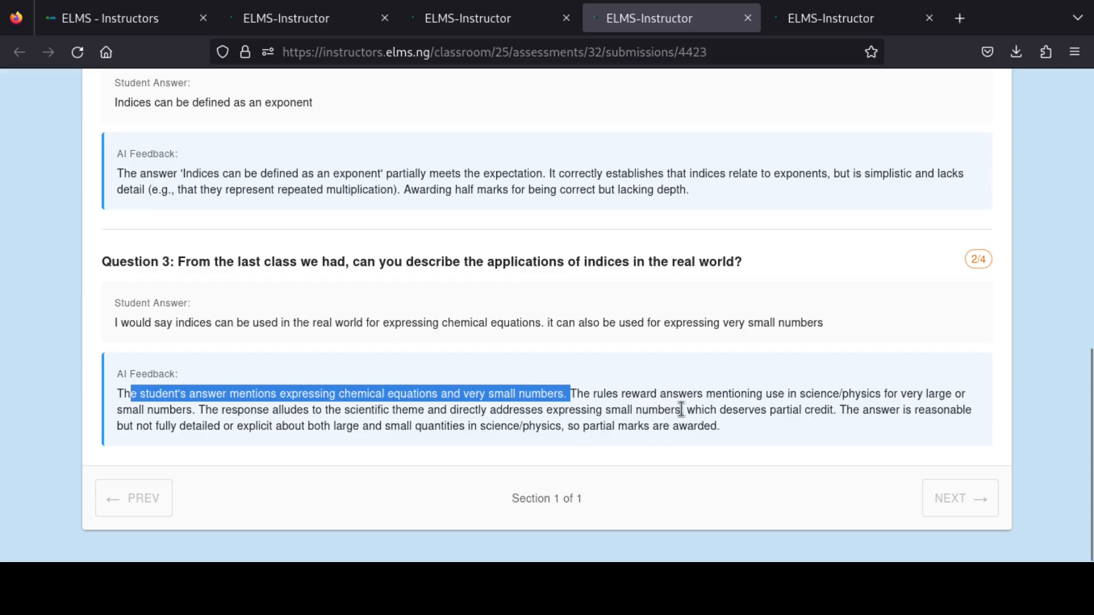
click(704, 397)
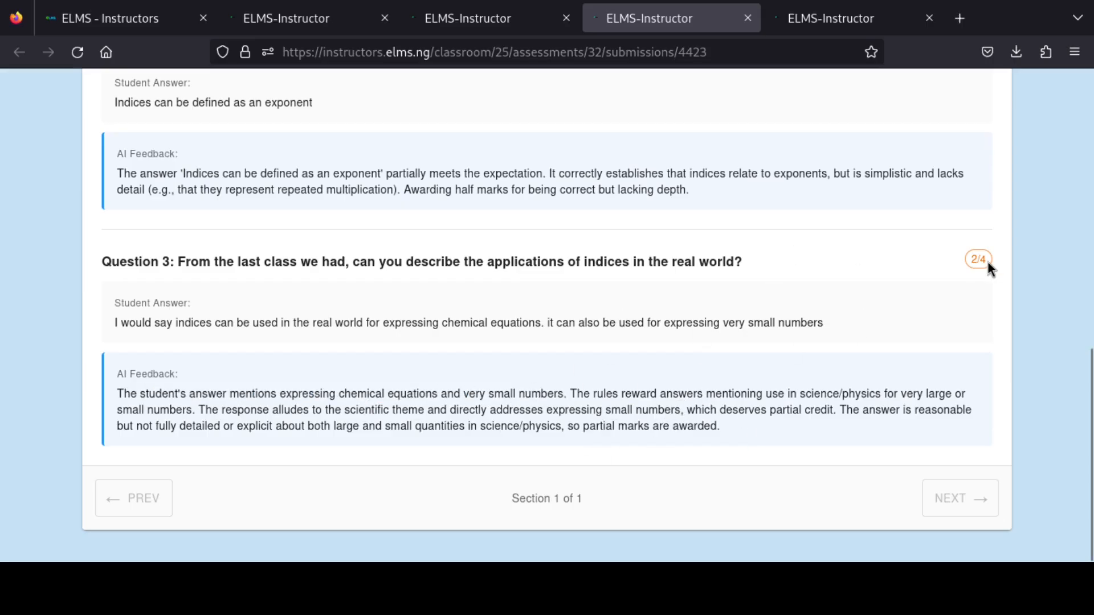
click(1092, 301)
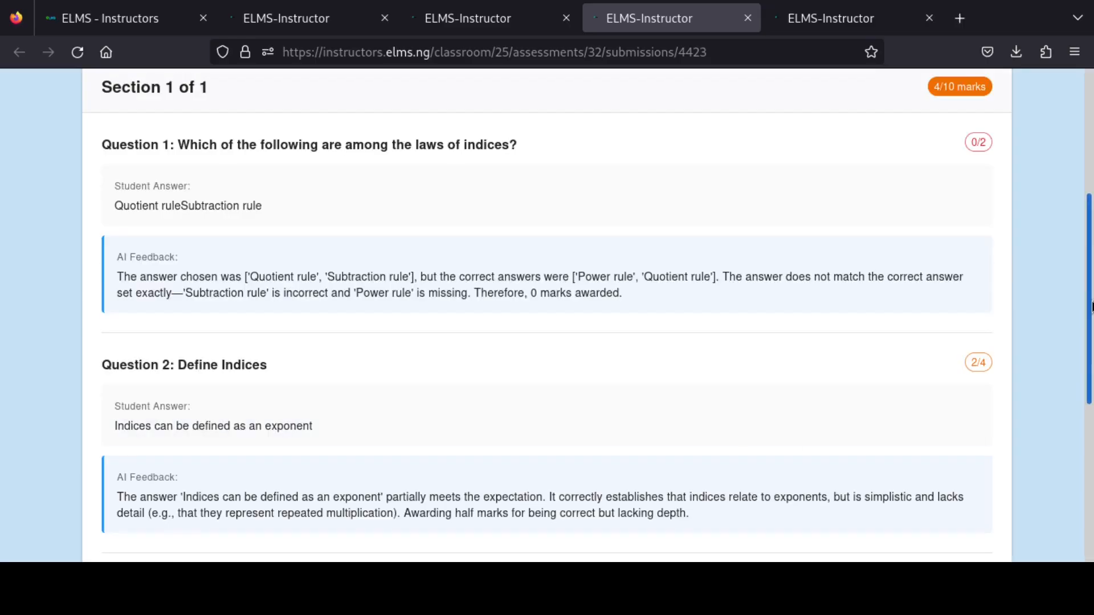
drag(1092, 307, 940, 44)
Return to the assessment editor to view its questions, check the classroom's assessment list and reopen "Indices - First Test"
click(461, 22)
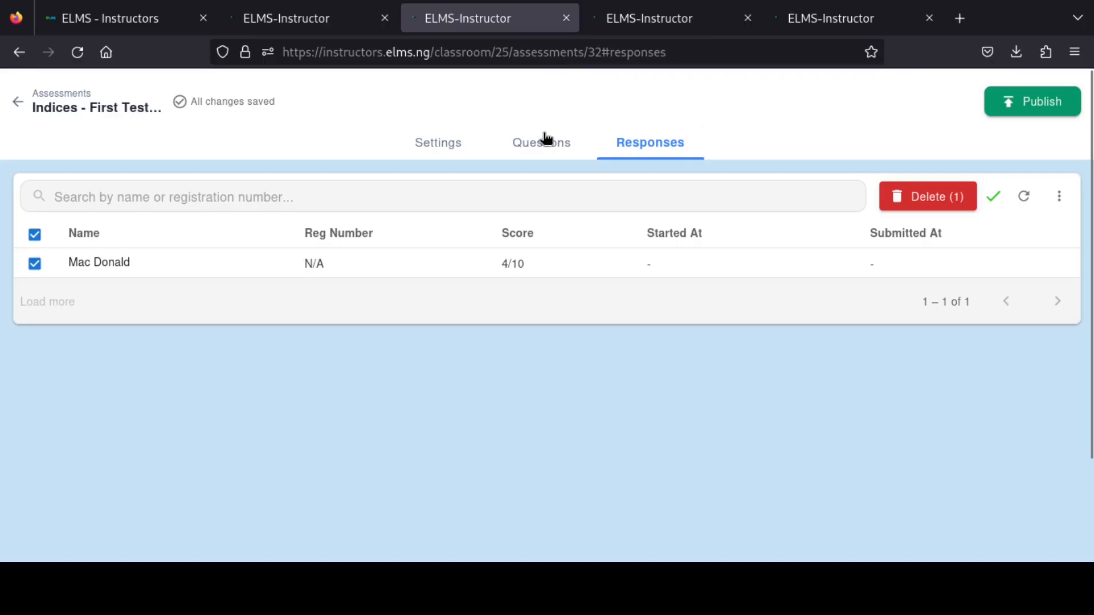
click(572, 140)
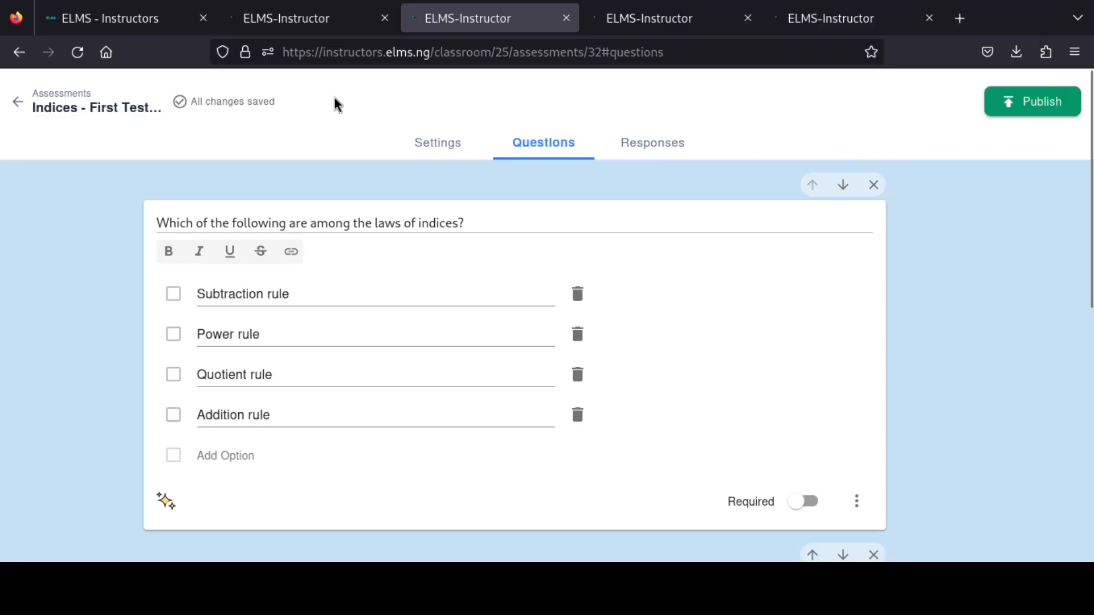
click(64, 113)
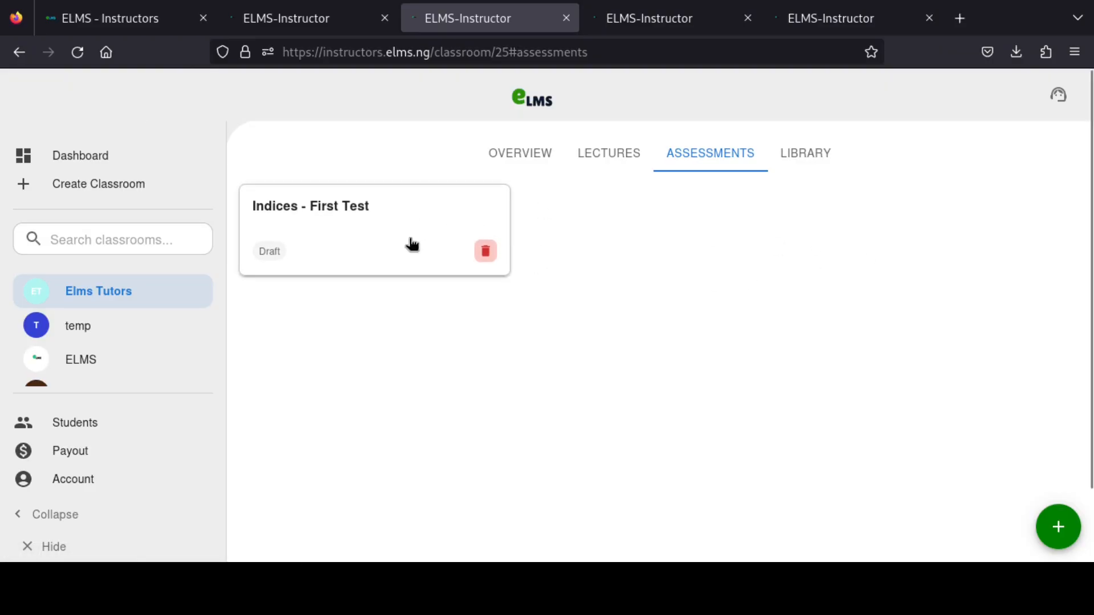
click(344, 215)
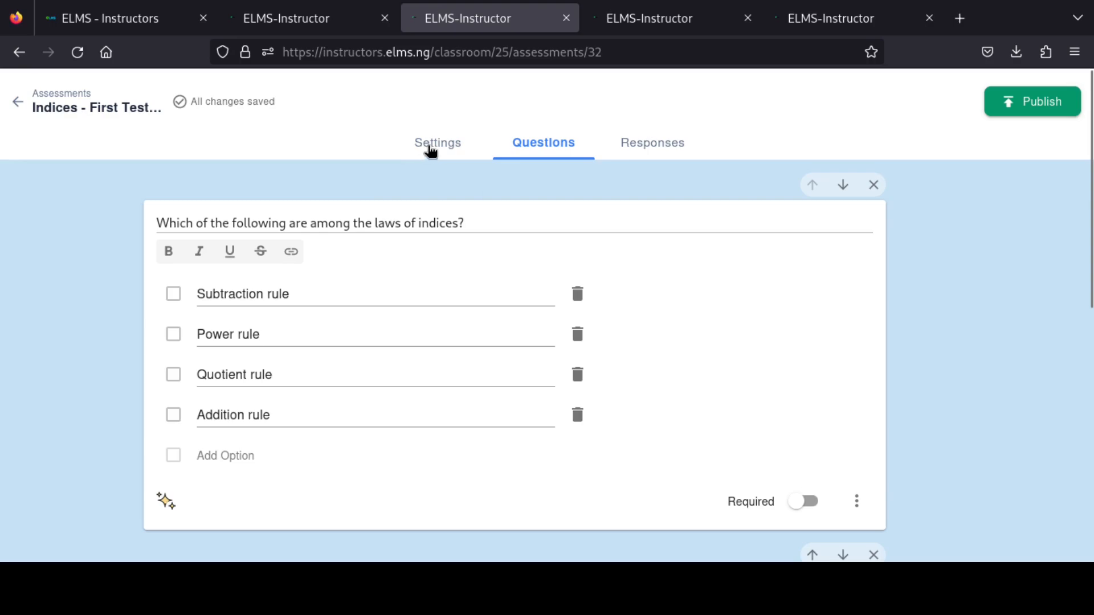
Publish the "Indices - First Test" assessment and check it in the classroom's assessment list and in its editor
click(1034, 105)
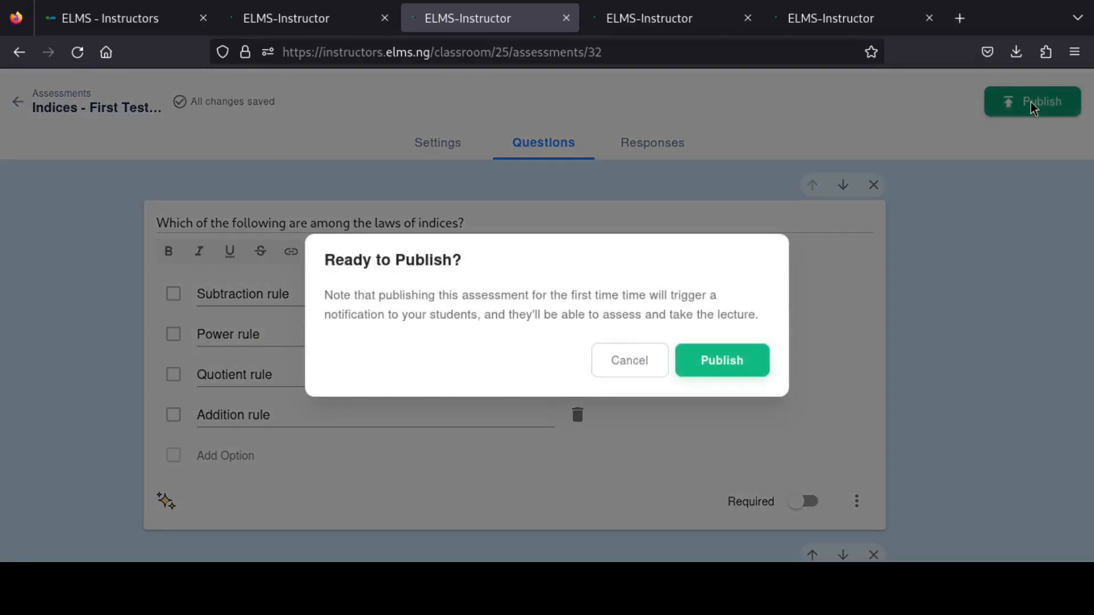
click(722, 359)
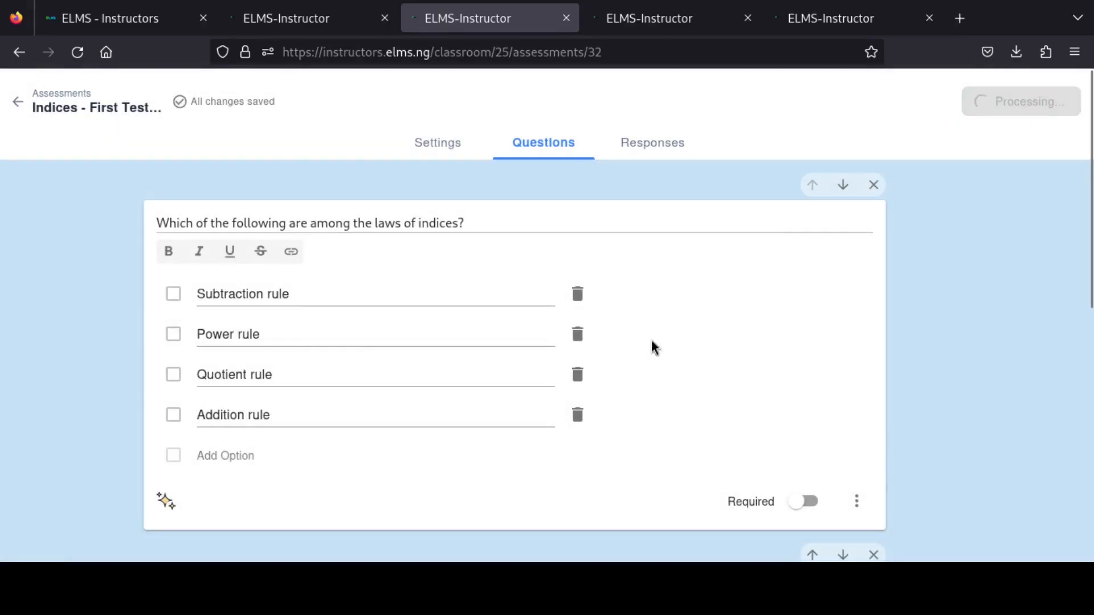
click(56, 110)
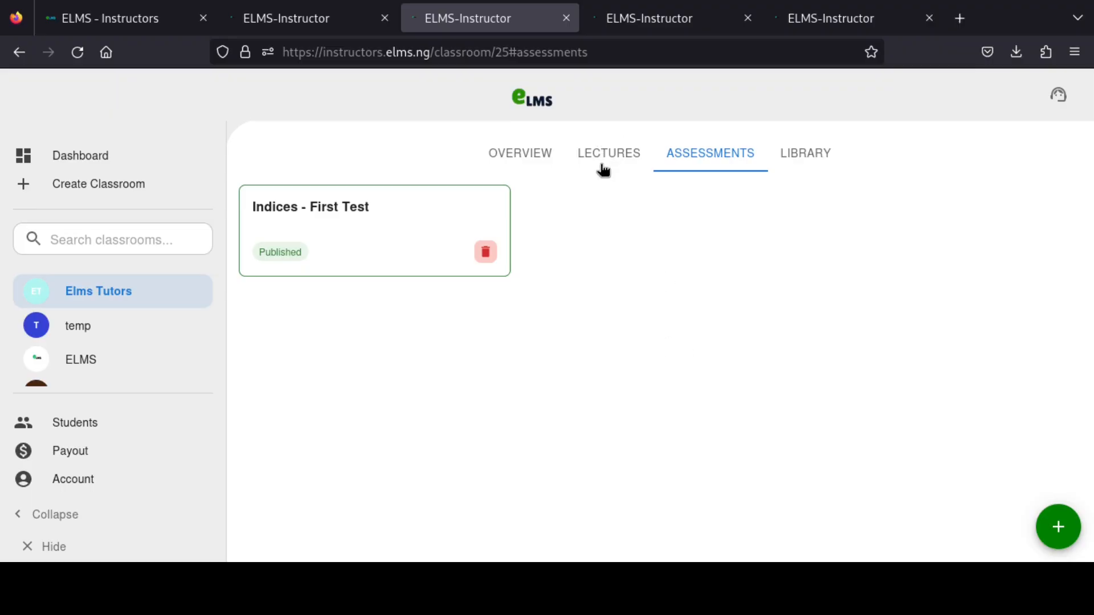
click(401, 210)
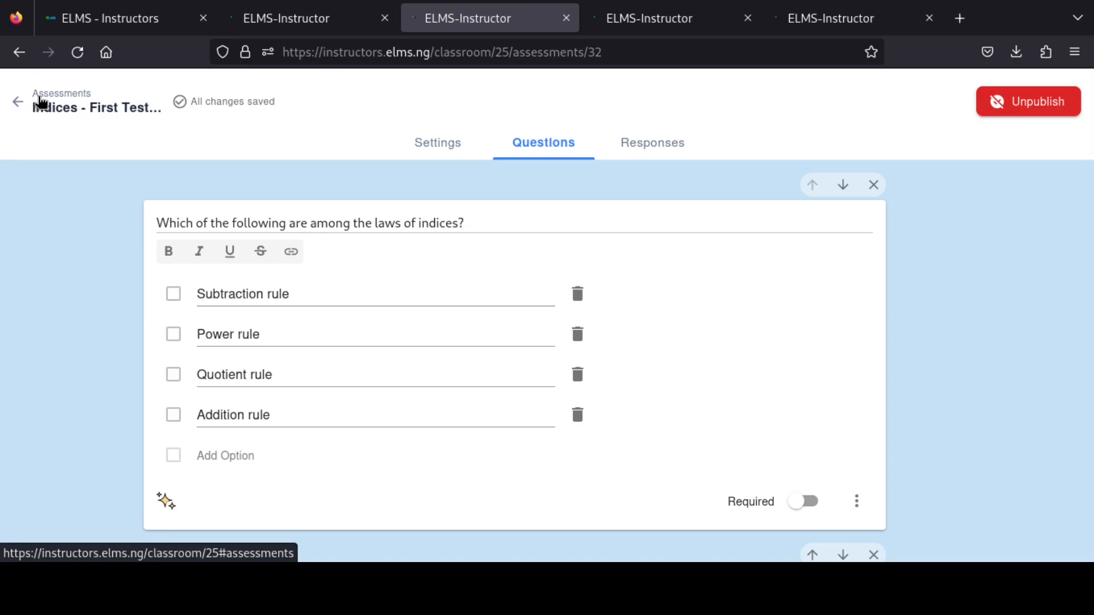
click(42, 102)
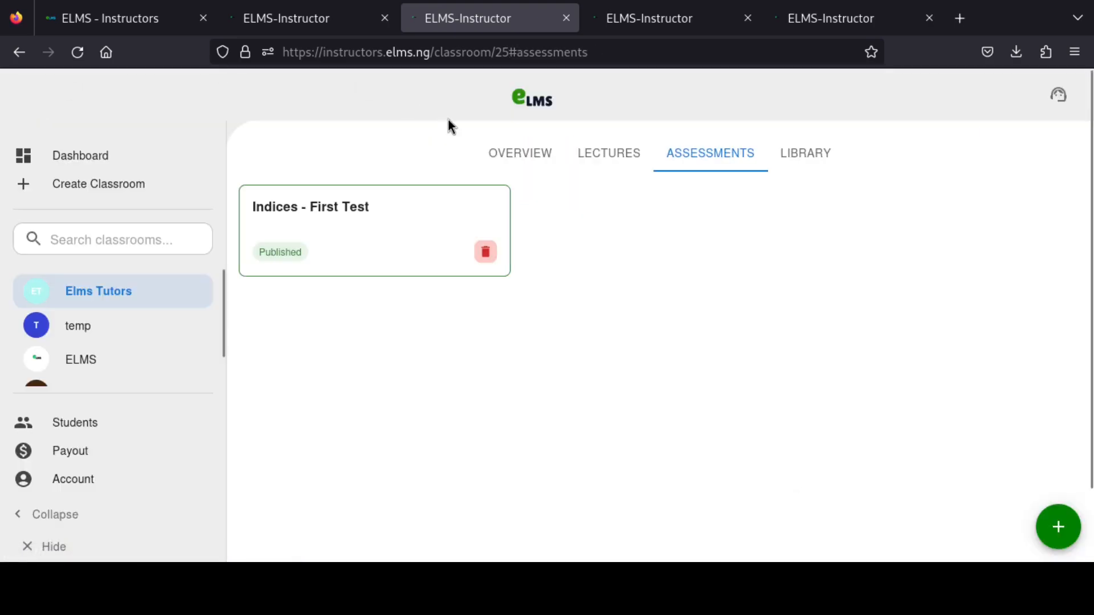